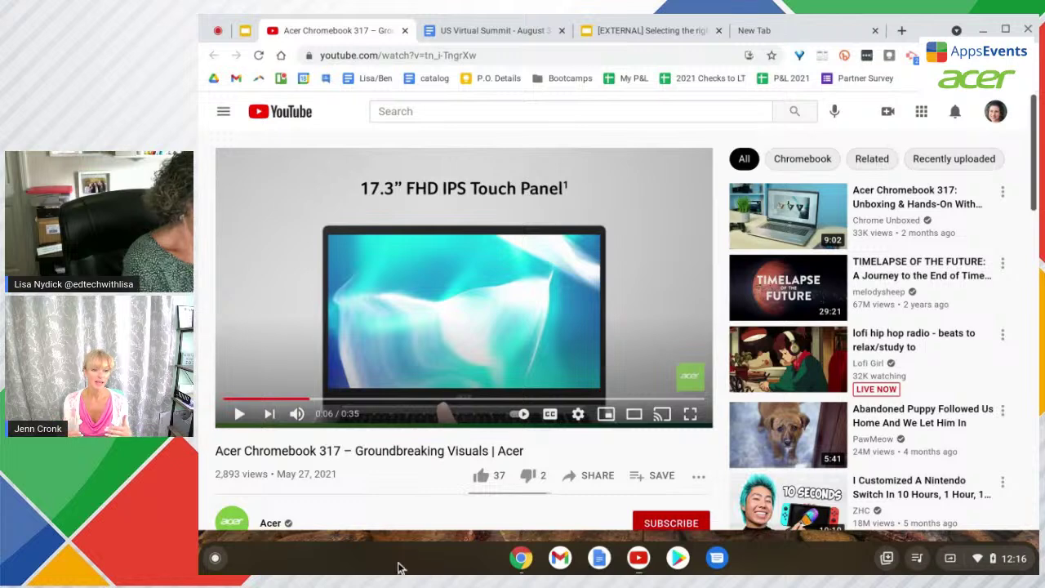
- Open the Chromebook's advanced Accessibility settings and switch "Always show accessibility options in the system menu" off and back on
click(215, 558)
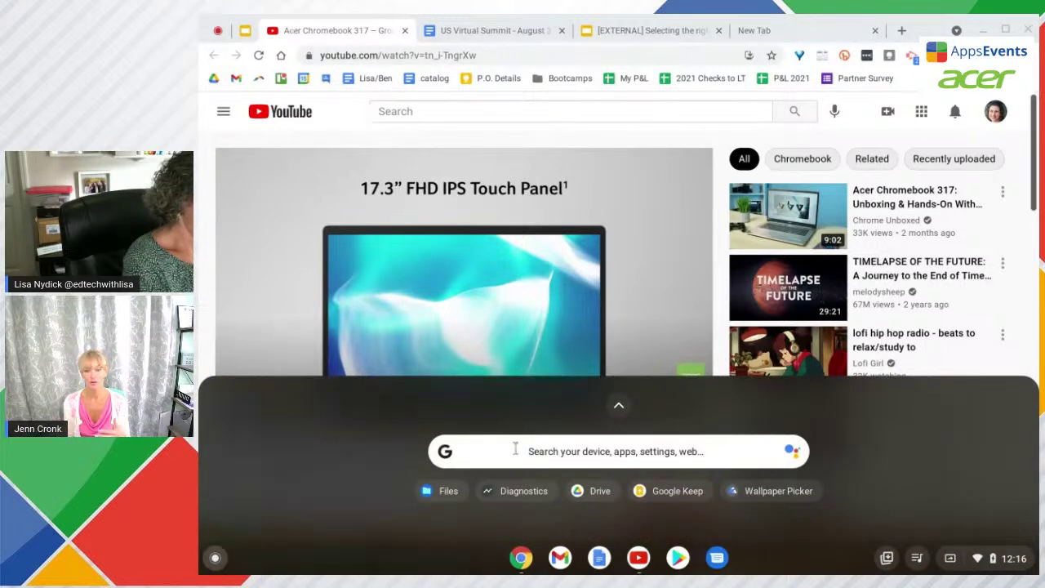
click(619, 406)
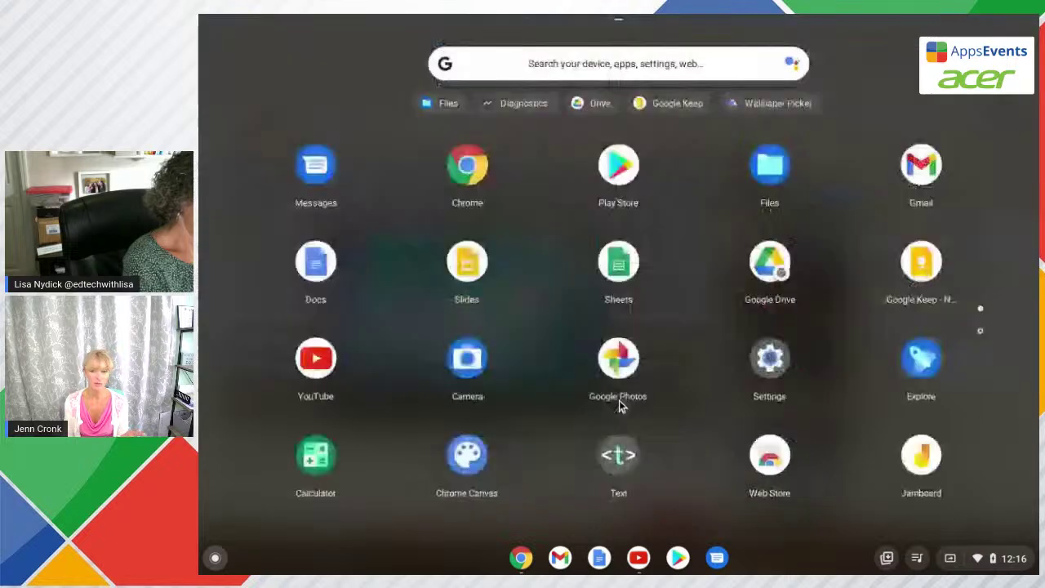
click(763, 356)
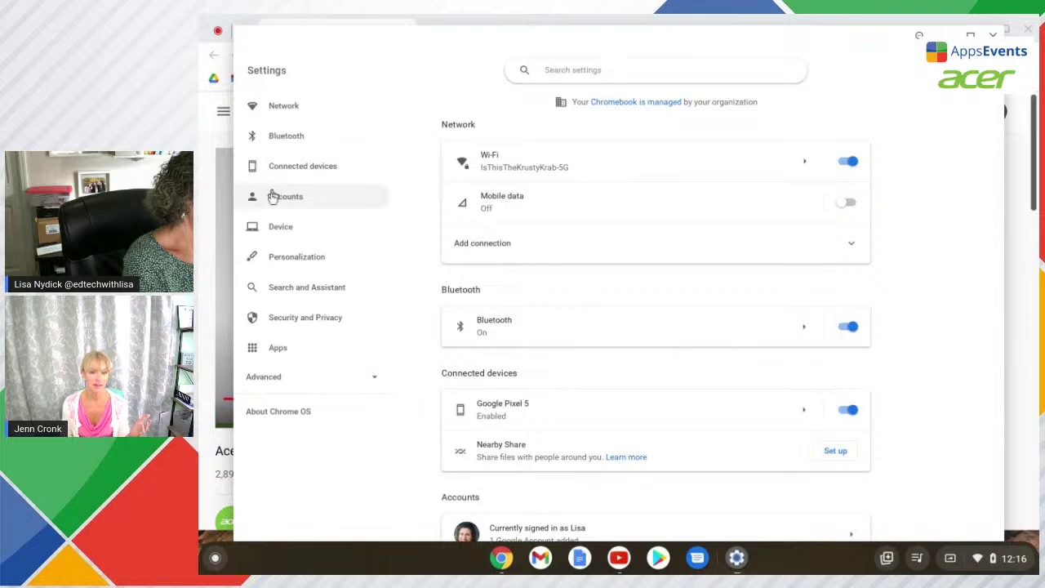
click(290, 384)
scroll(294, 392, down, 3)
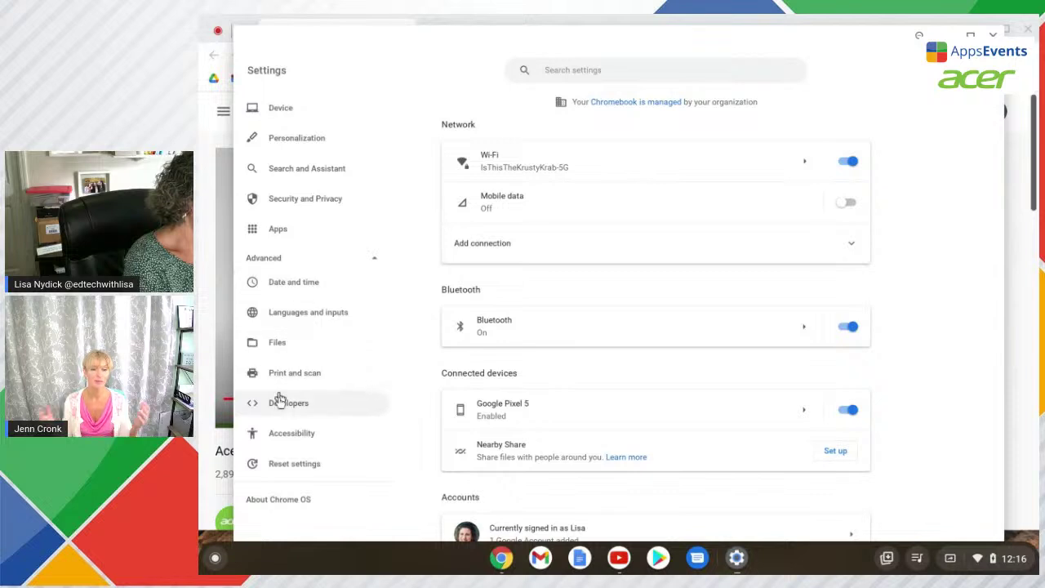
click(286, 434)
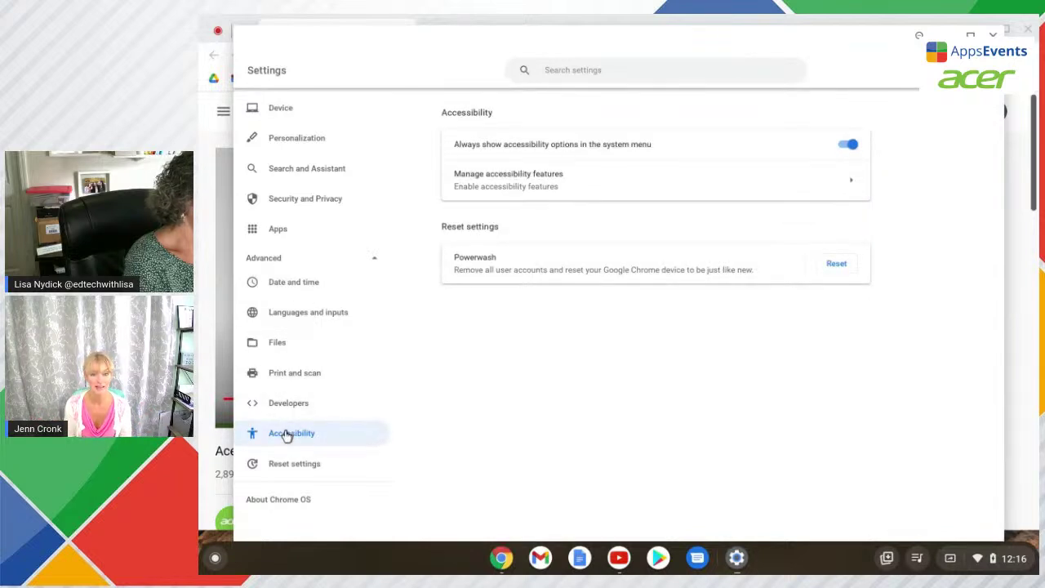
click(854, 148)
click(844, 147)
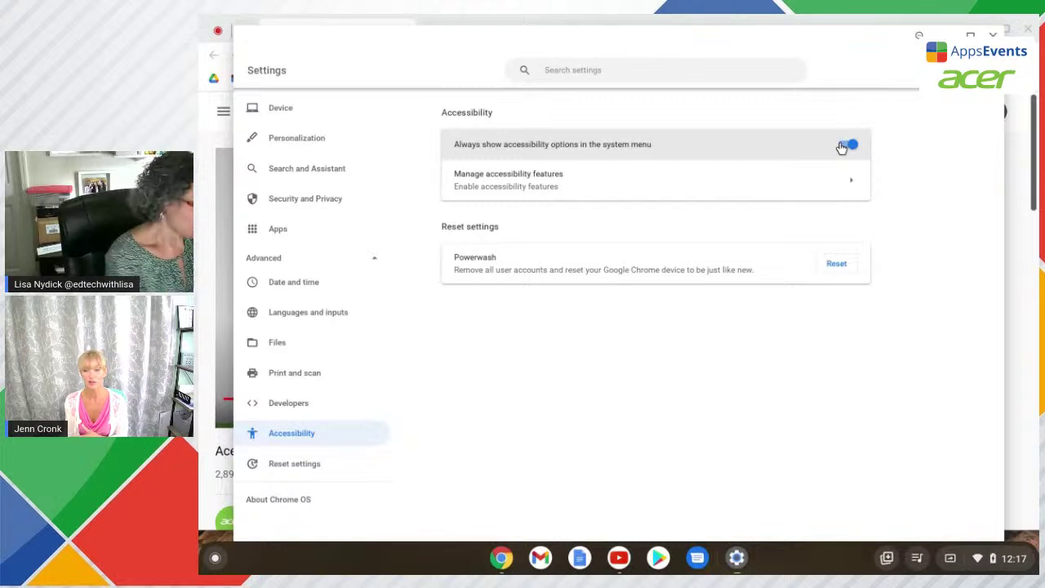
- Open the quick accessibility options and turn on ChromeVox spoken feedback
click(1007, 561)
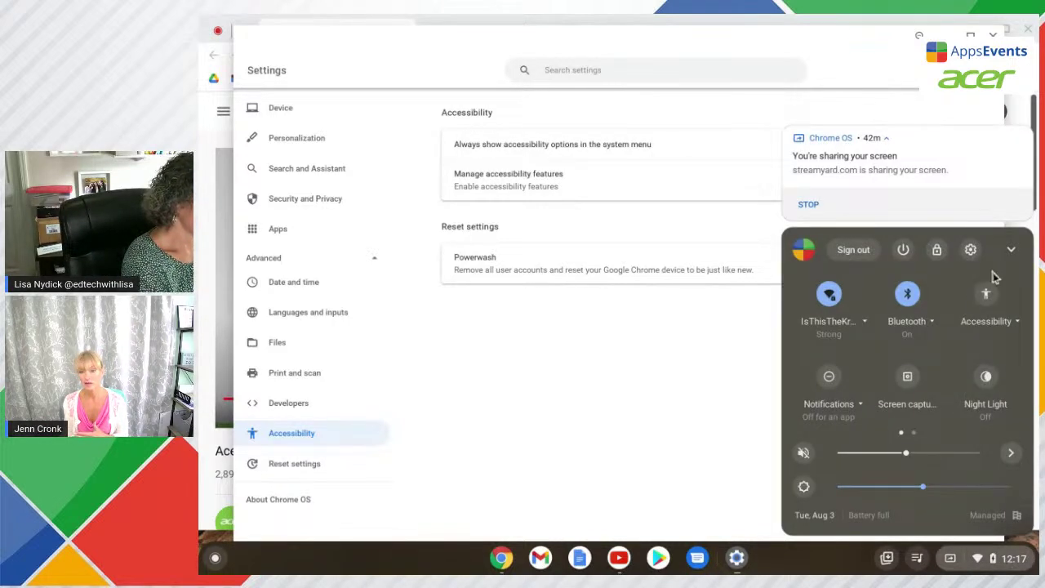
click(986, 295)
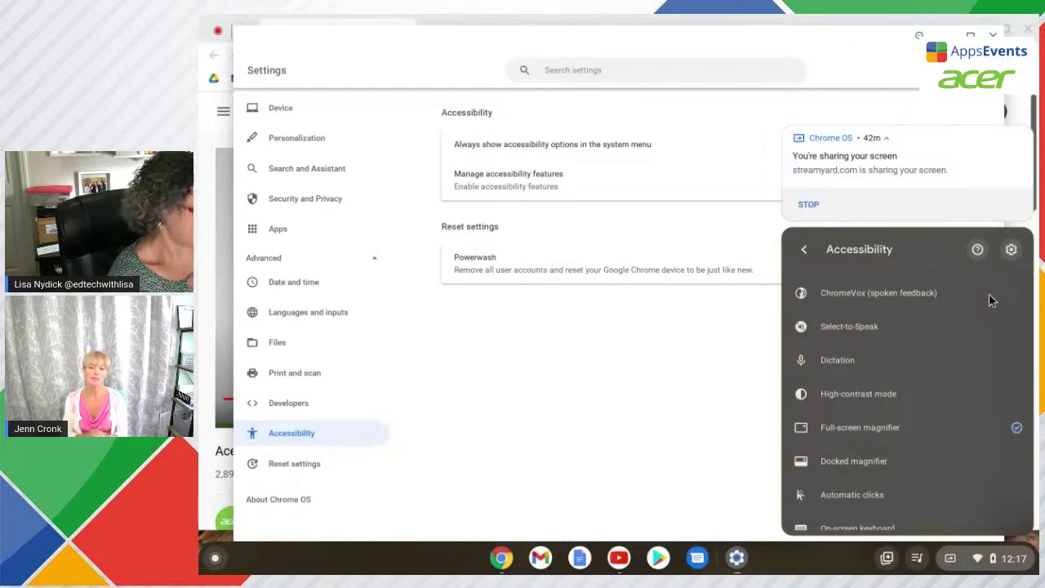
click(803, 250)
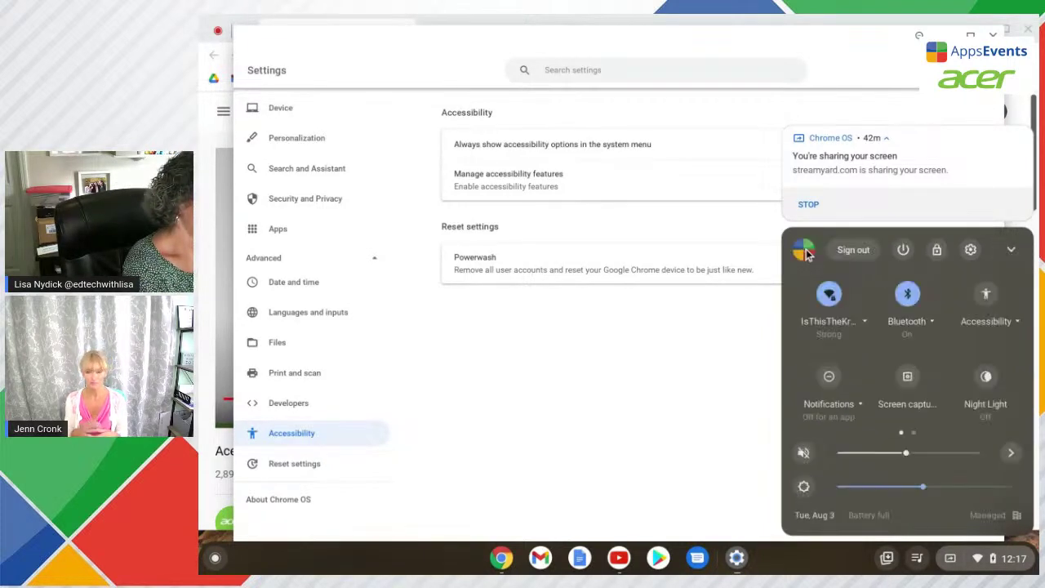
click(1007, 324)
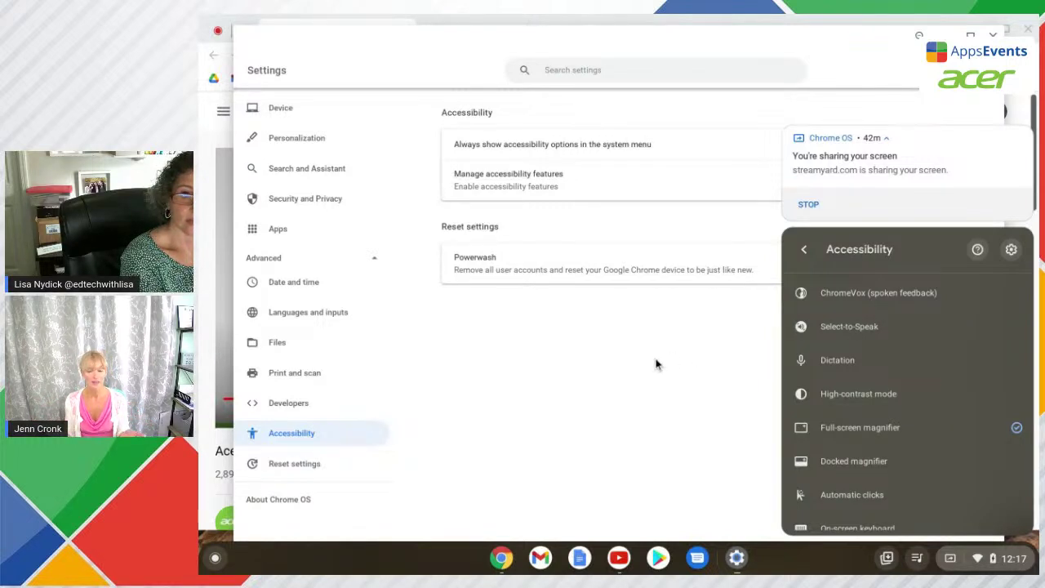
click(889, 293)
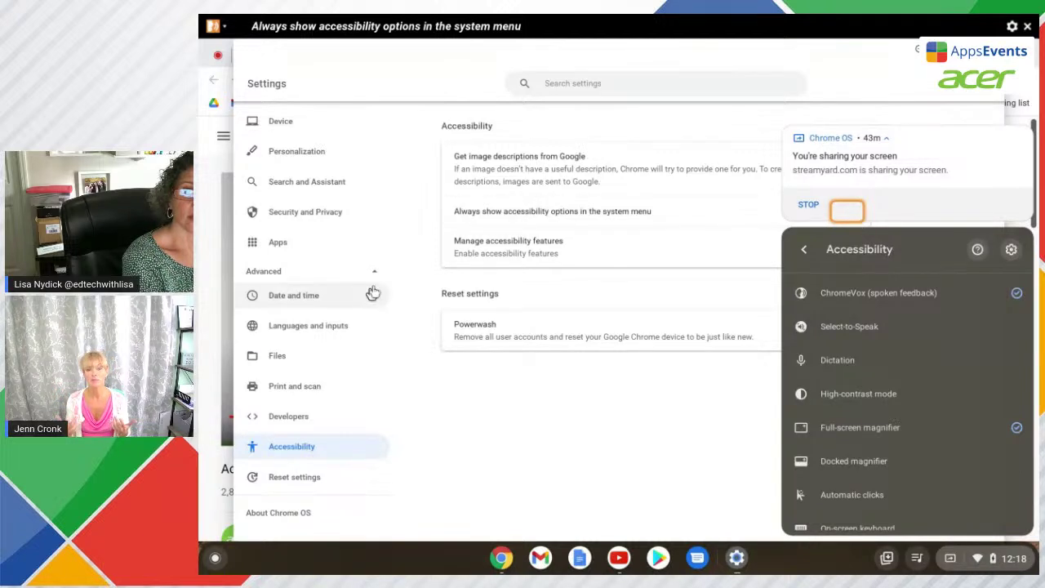
- Go to the accessibility feature management page and open the Text-to-Speech voice settings
click(482, 243)
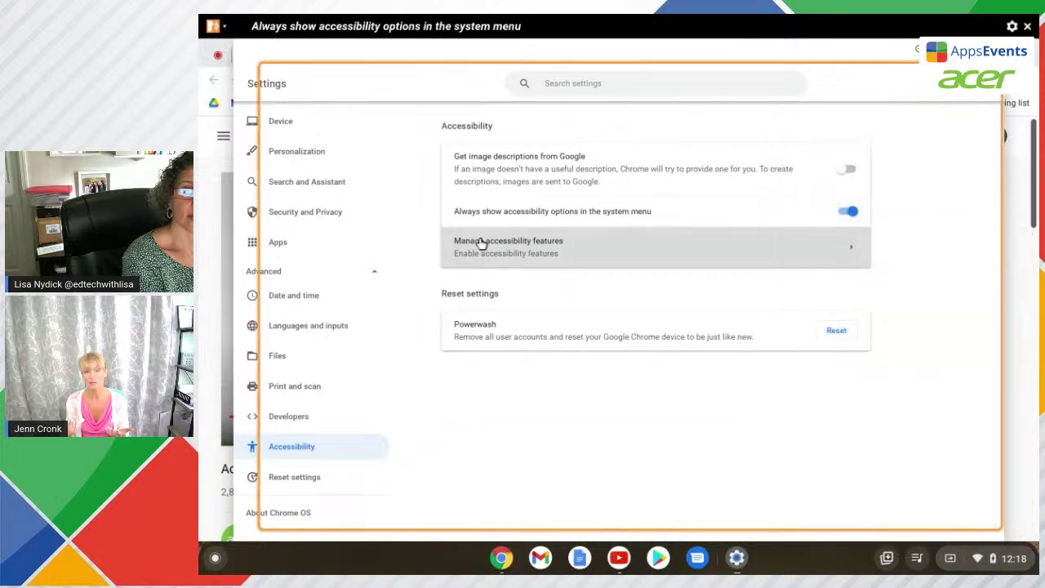
click(482, 244)
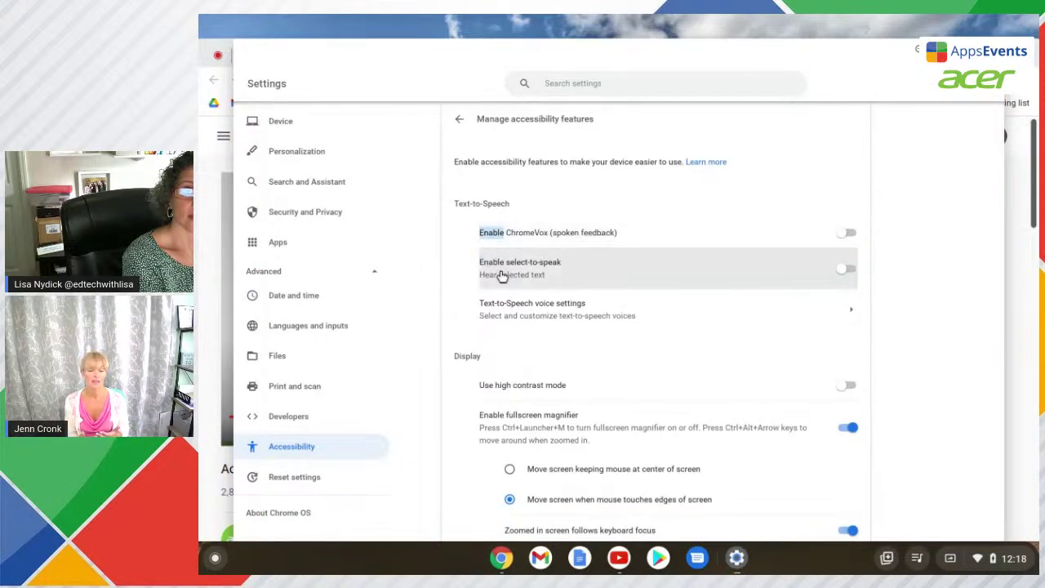
click(516, 321)
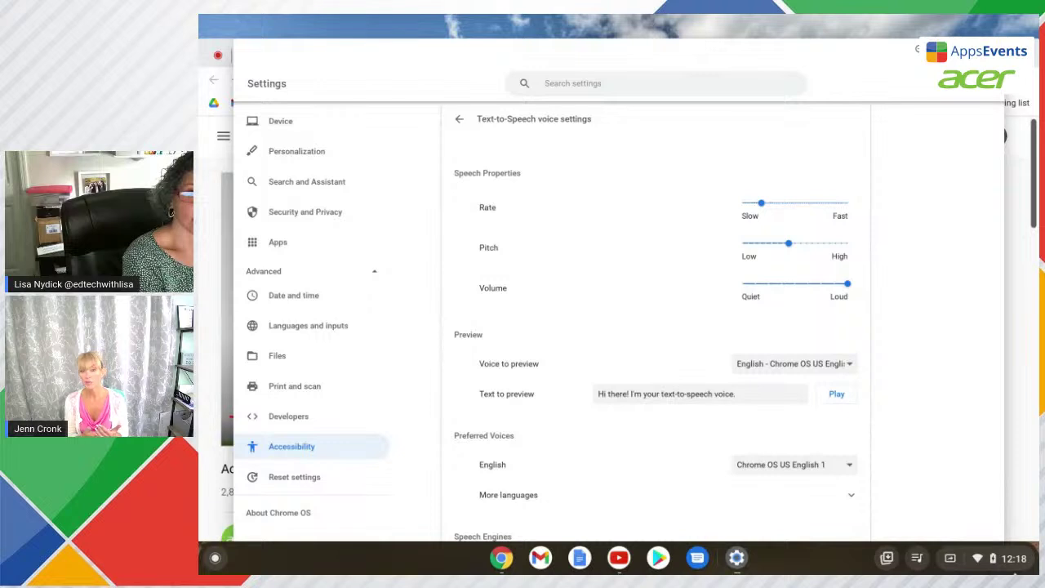
- Toggle ChromeVox on and off in the quick accessibility options and enable Select-to-Speak
click(1022, 559)
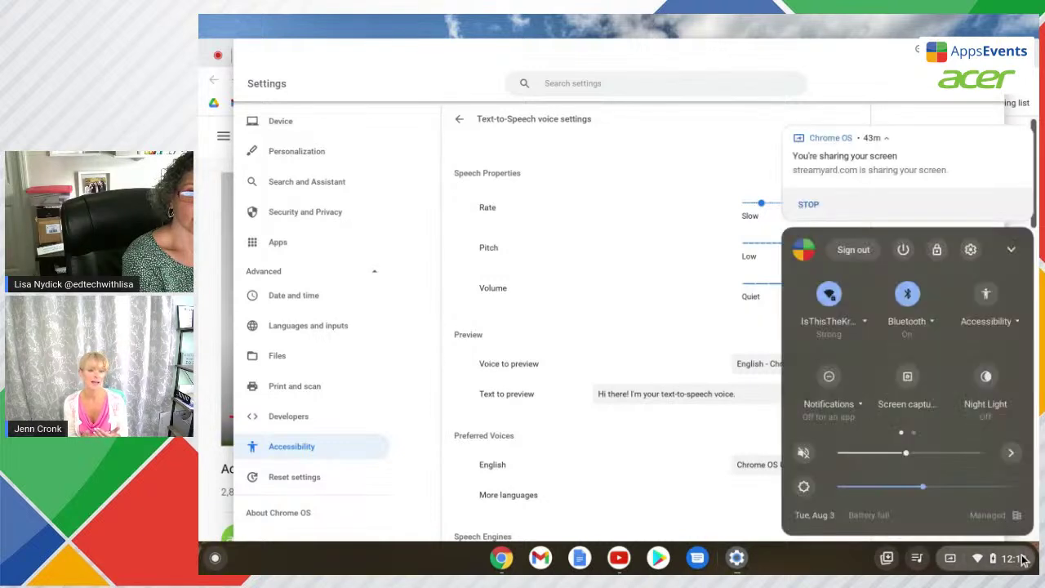
click(991, 309)
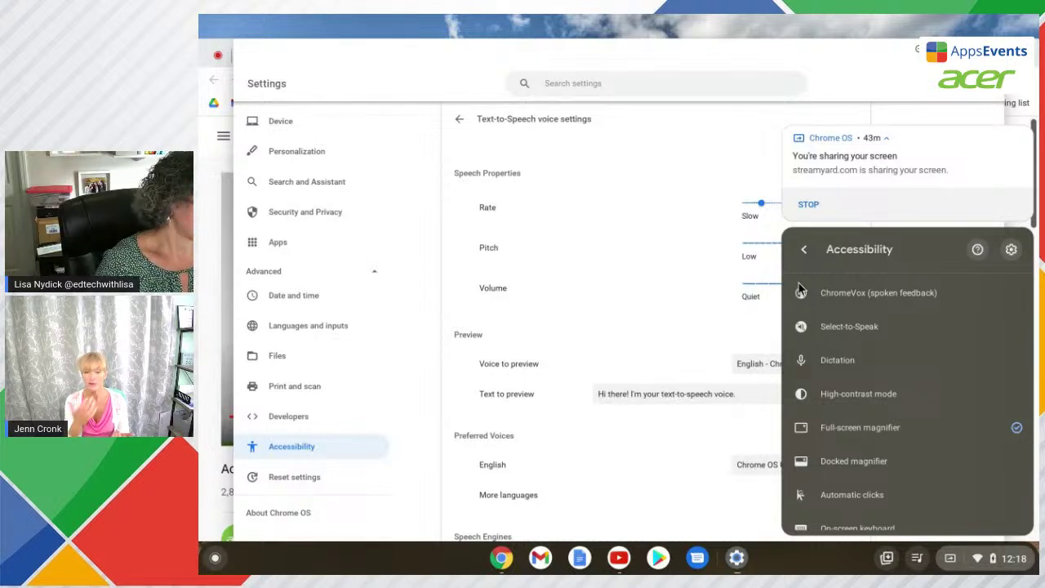
click(879, 301)
click(879, 301)
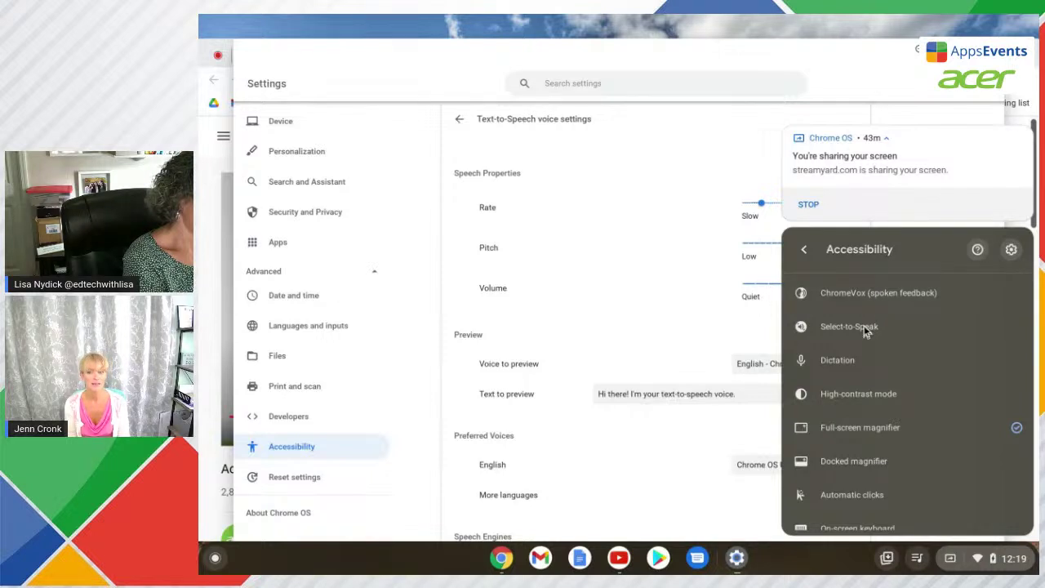
click(865, 329)
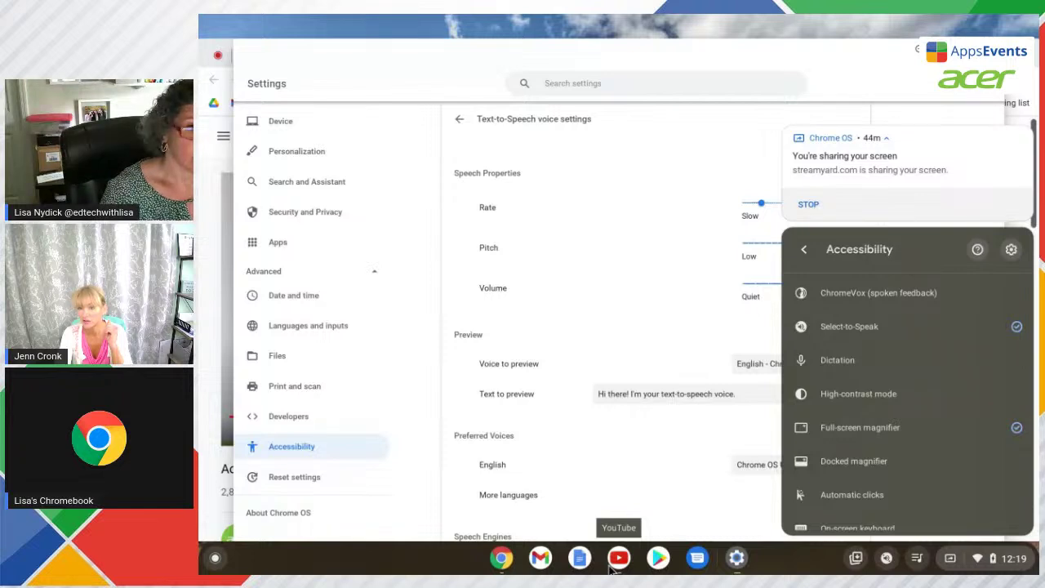
- Go to the StreamYard studio, unmute its microphone and silence the Chromebook's sound
key(Escape)
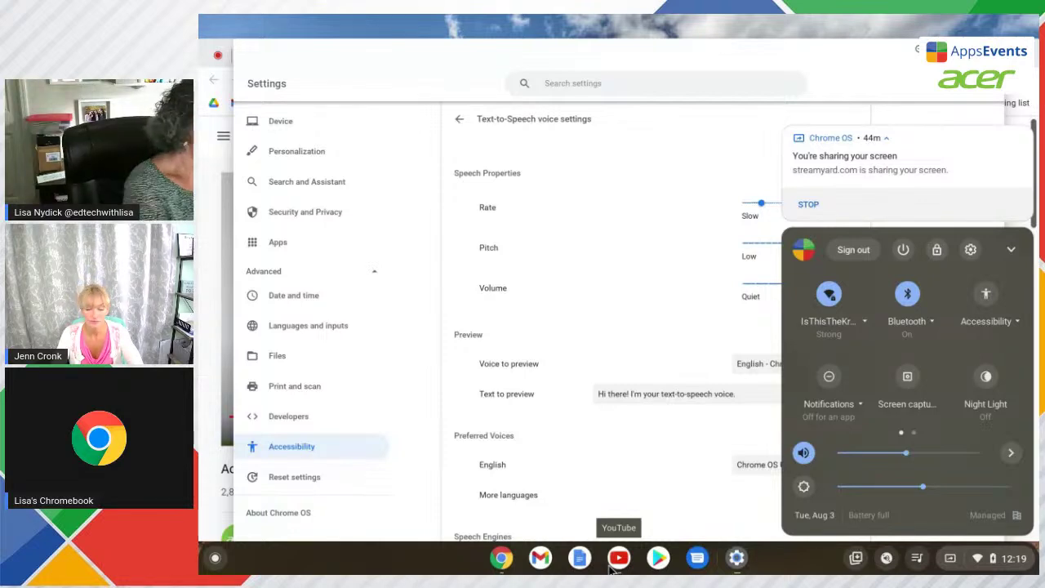
click(217, 59)
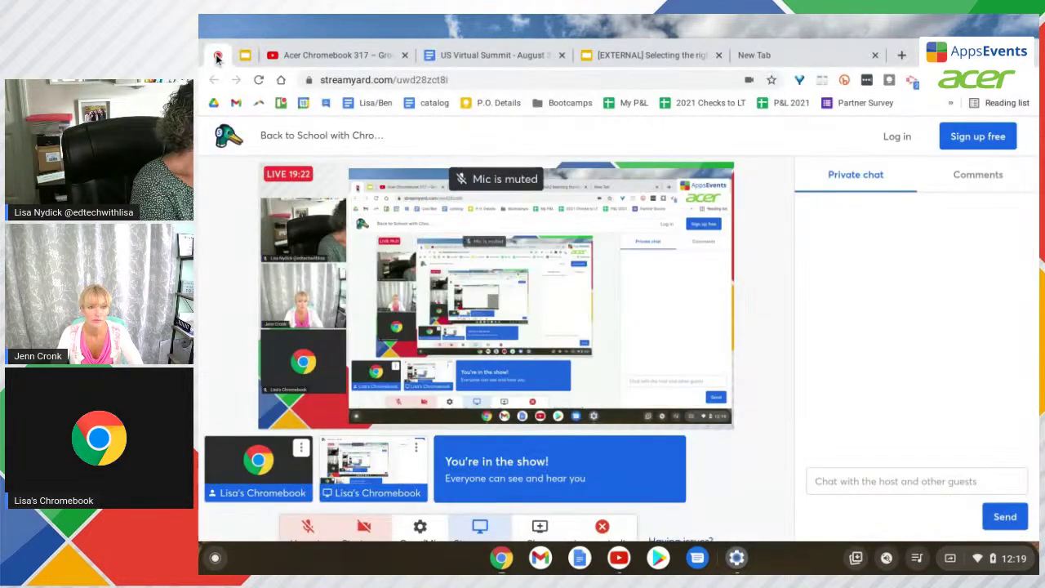
click(307, 529)
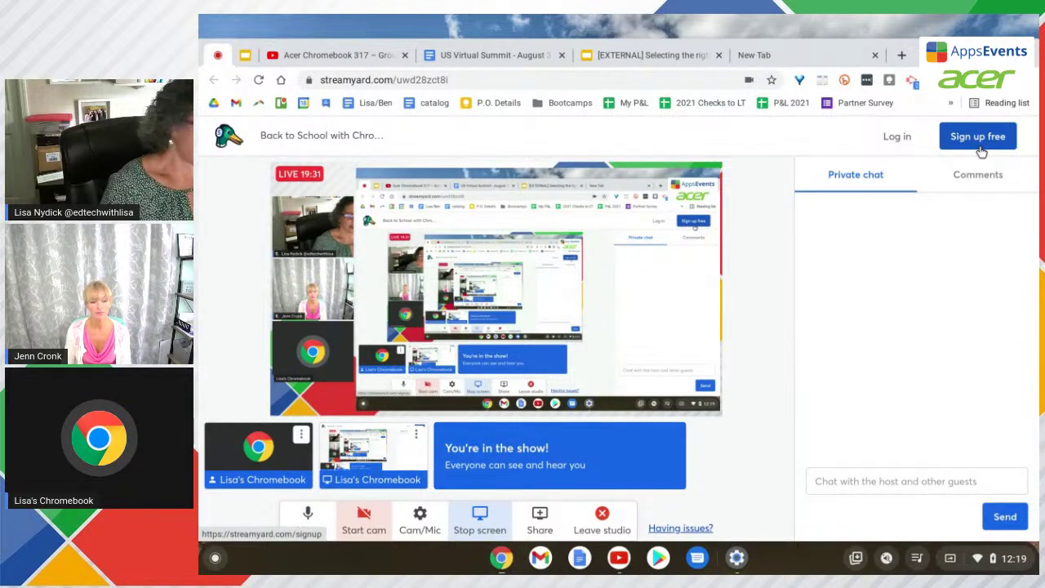
key(XF86AudioMute)
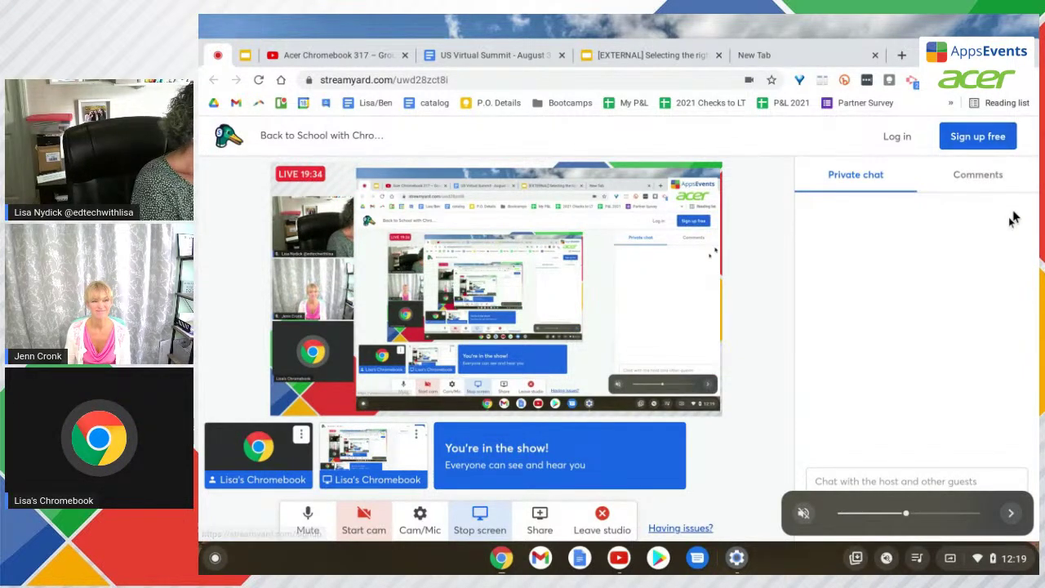
- Mute the StreamYard microphone, and silence the Chromebook's sound after raising its volume level
click(322, 517)
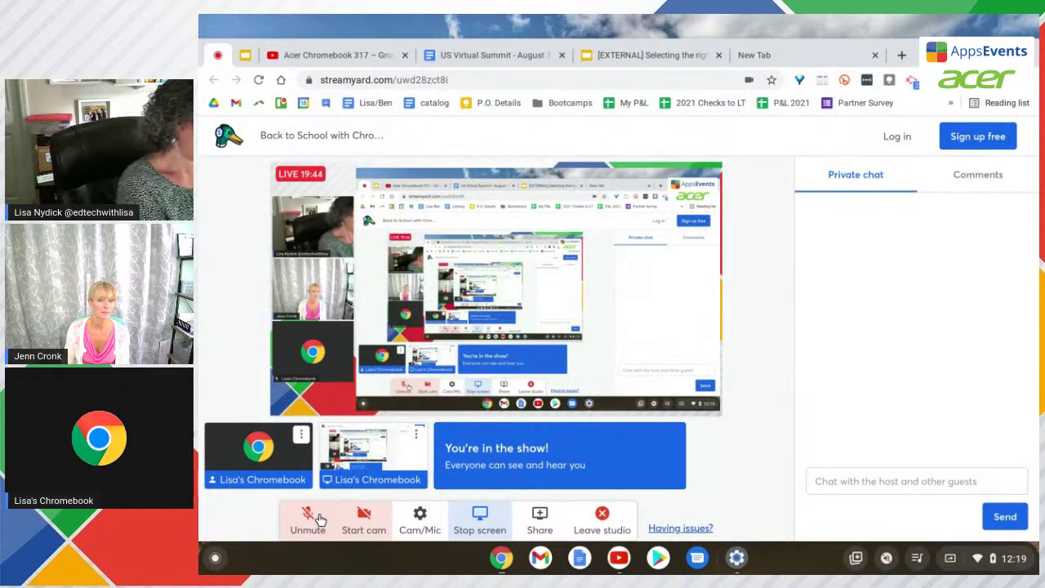
key(XF86AudioLowerVolume)
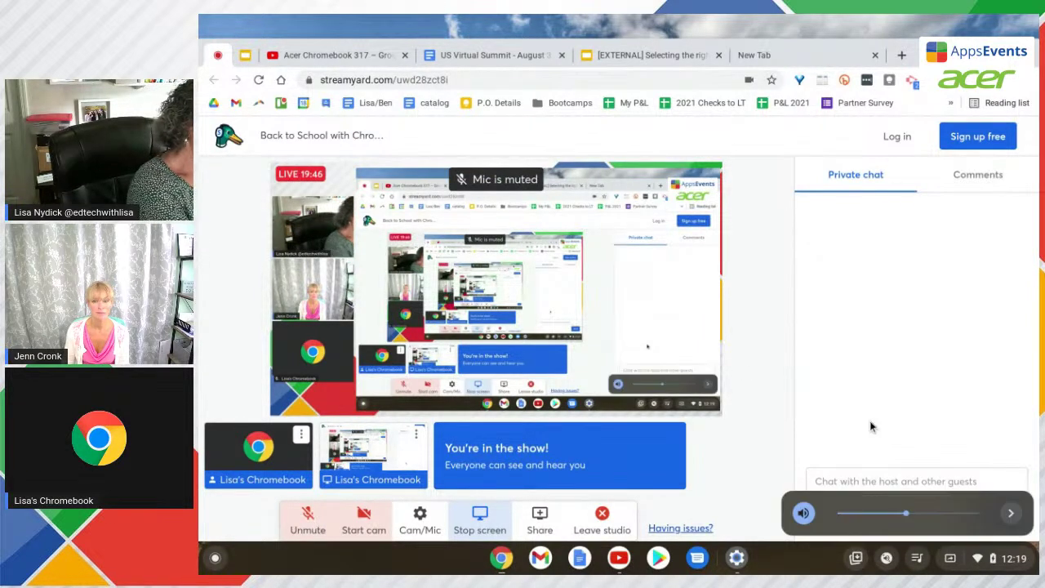
key(XF86AudioRaiseVolume)
key(XF86AudioRaiseVolume)
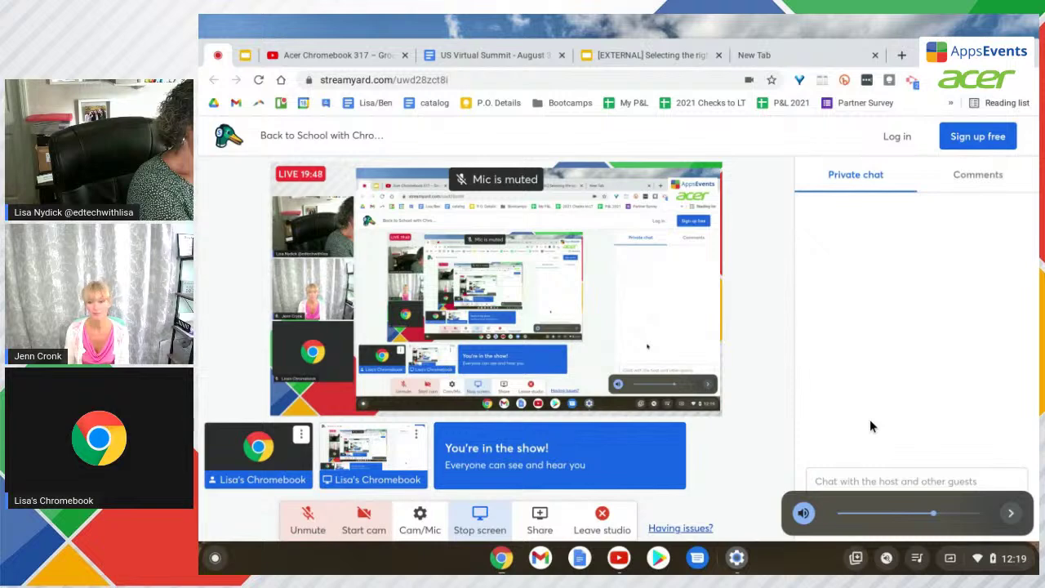
key(XF86AudioMute)
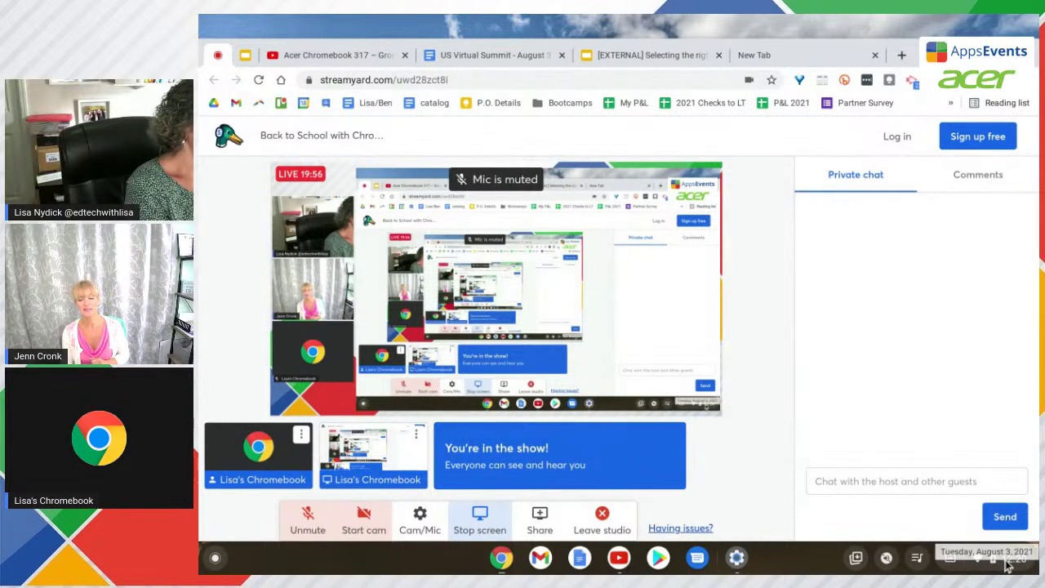
- Switch to the New Tab page and display the quick accessibility options to check Select-to-Speak
click(764, 56)
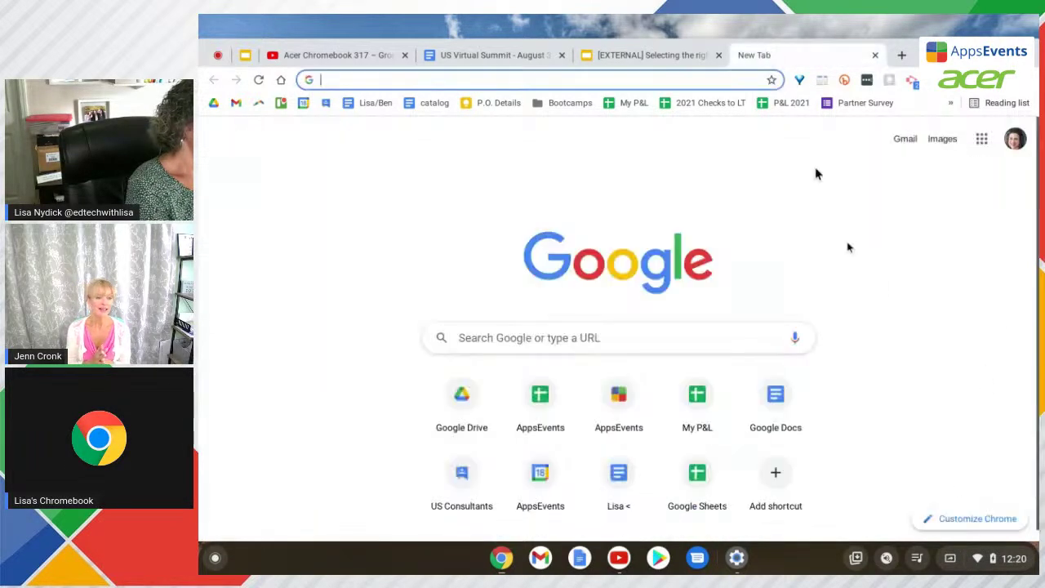
click(1000, 558)
click(1001, 559)
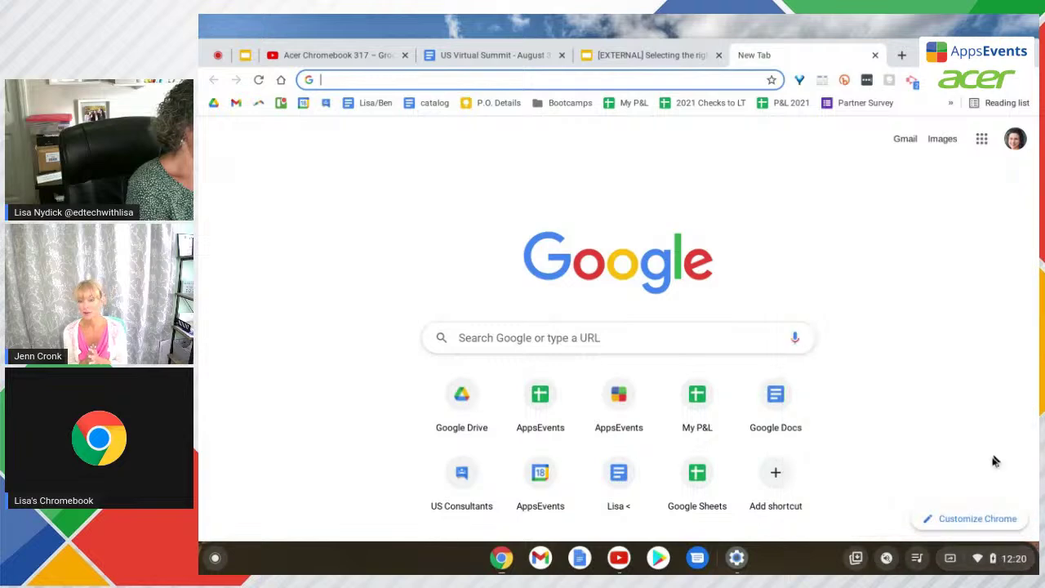
click(1002, 559)
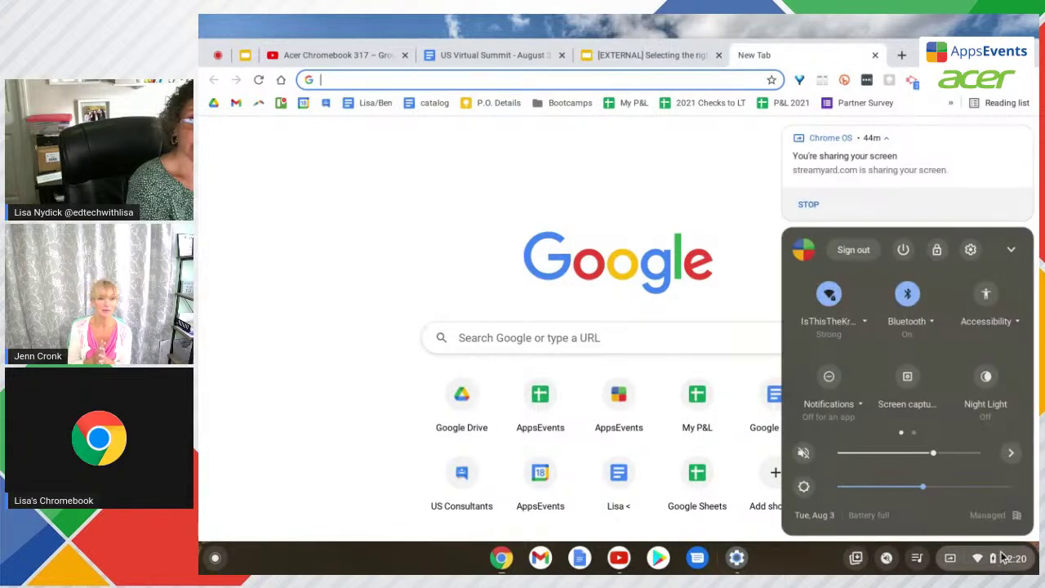
click(986, 299)
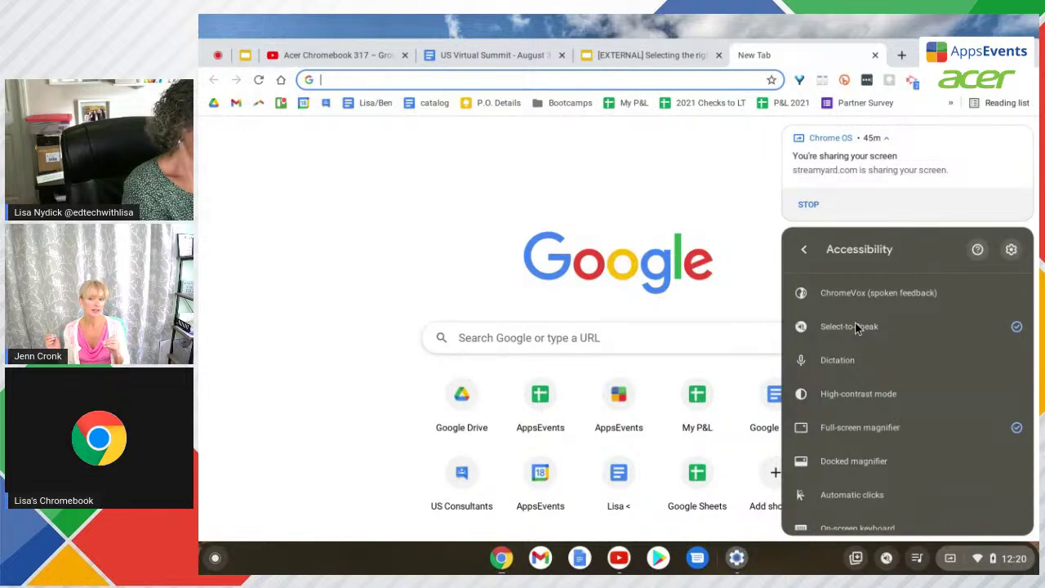
- Select the heading "Back to School with Chrome and Chromebooks" in the US Virtual Summit - August 3 document
click(492, 58)
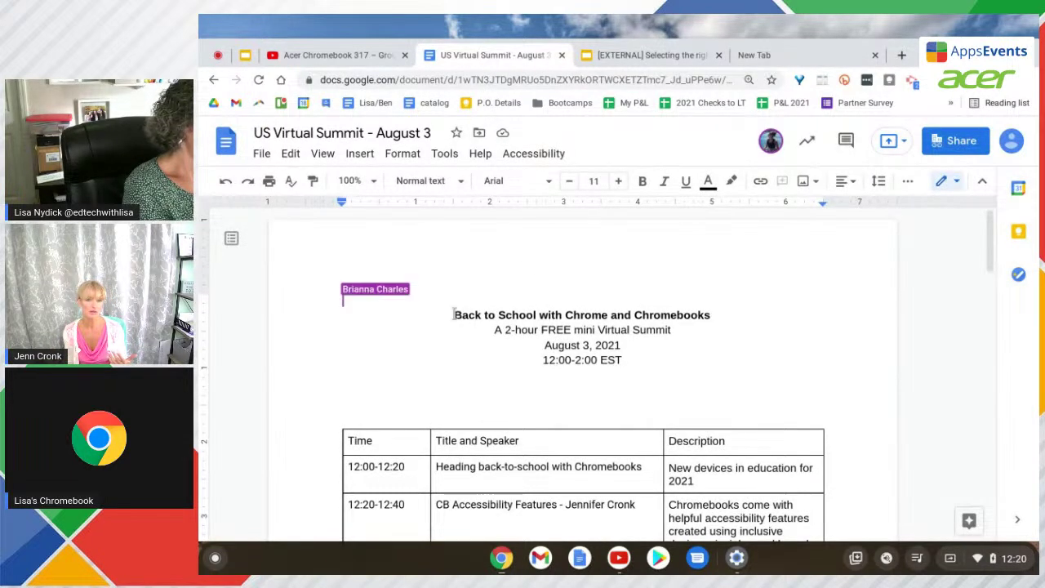
drag(454, 315, 717, 315)
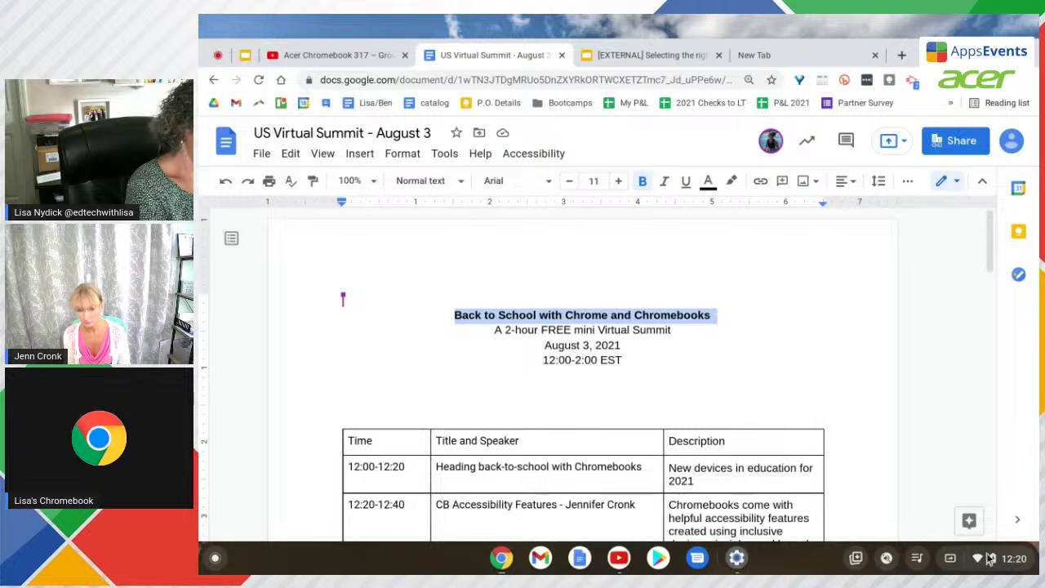
- Open the full accessibility settings from the quick accessibility options and bring up the Text-to-Speech voice settings
click(1020, 558)
click(984, 302)
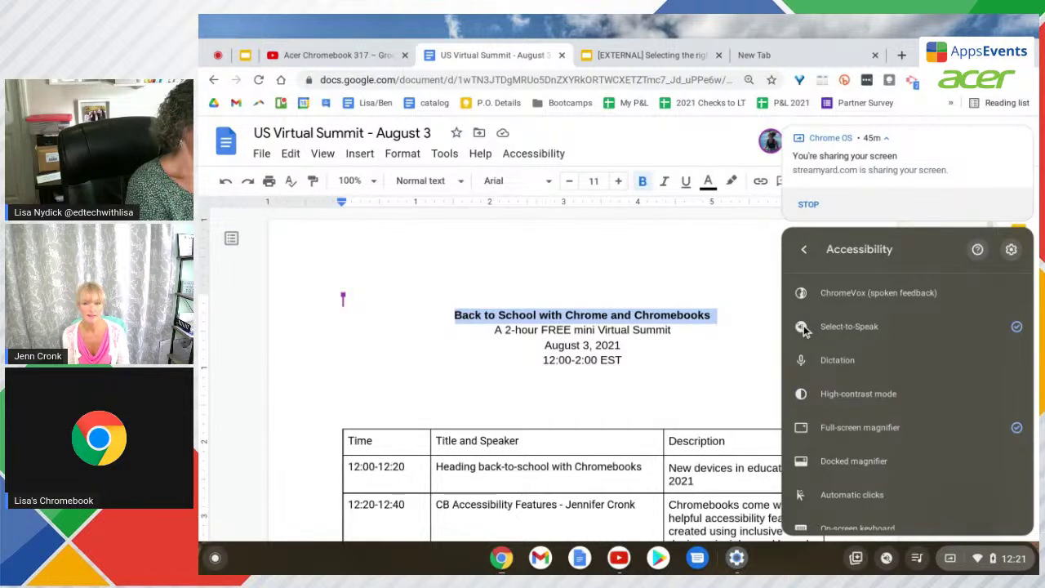
click(1013, 250)
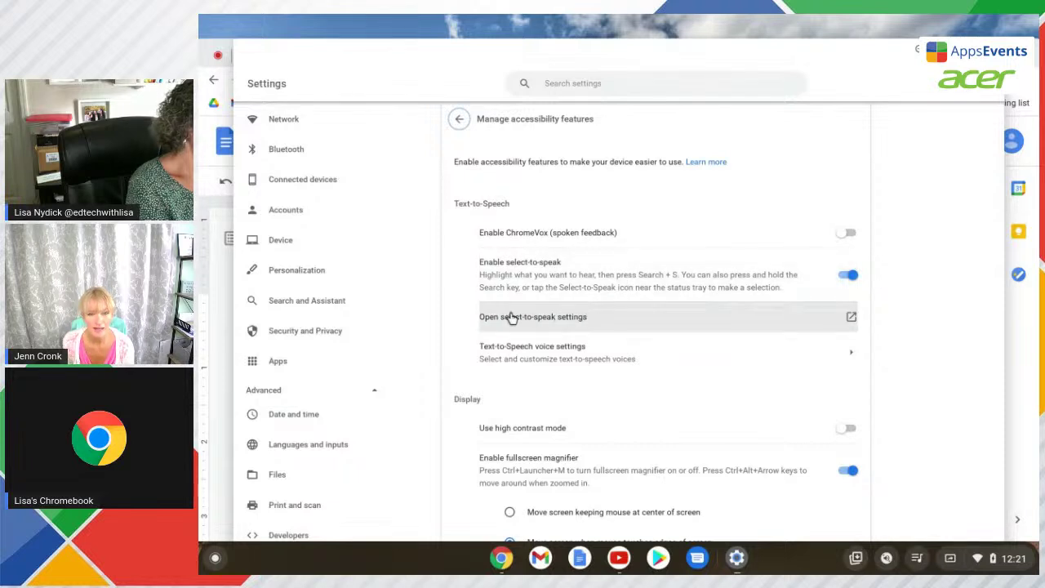
click(530, 352)
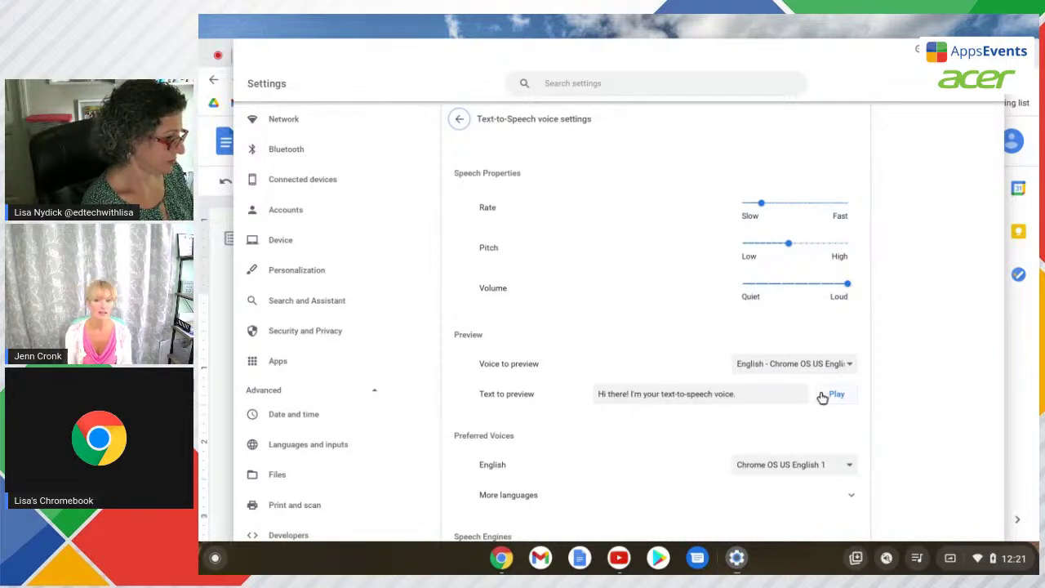
- Browse the voices available for preview in the Text-to-Speech voice settings, including the Chrome OS US English ones, without choosing another
click(825, 365)
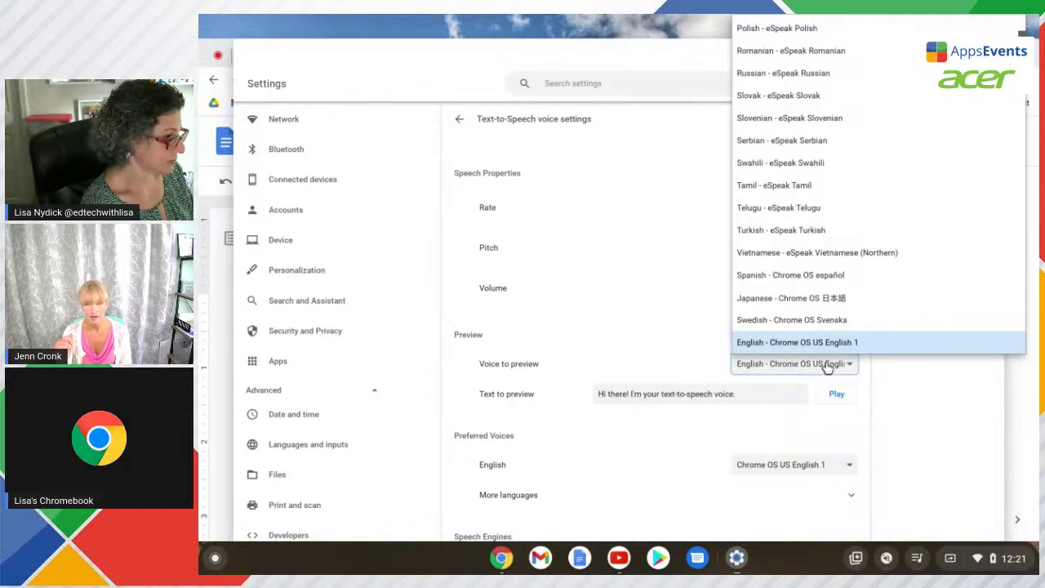
scroll(809, 183, down, 5)
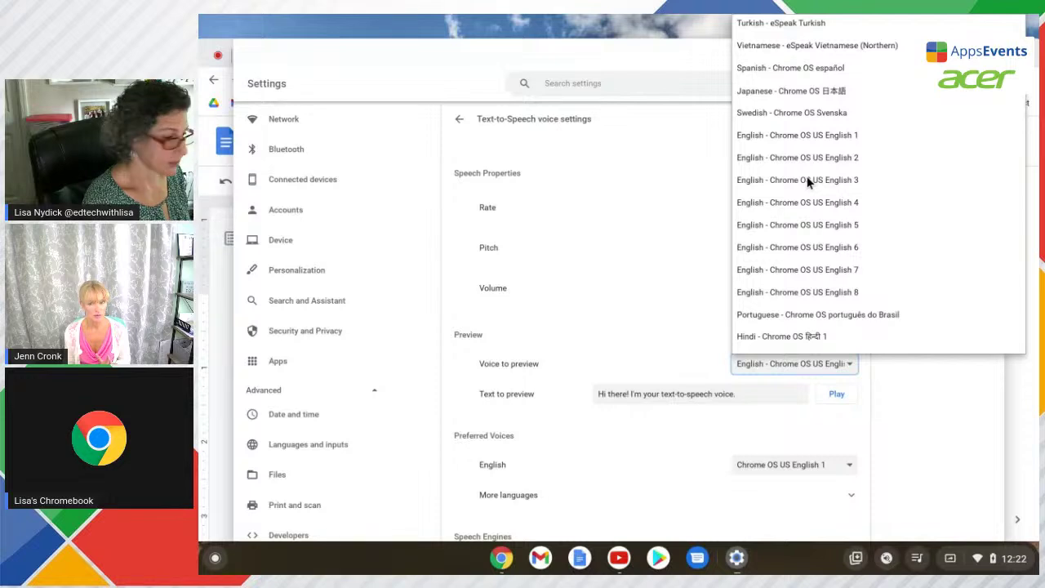
click(686, 232)
- Turn on Dictation from the quick accessibility options and agree to send voice data to Google
click(998, 563)
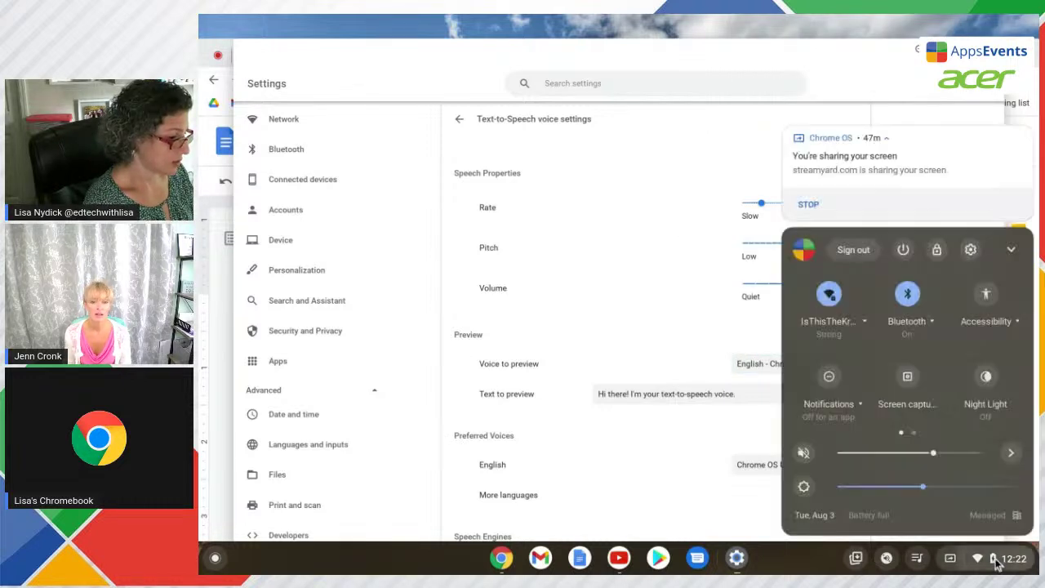
click(986, 296)
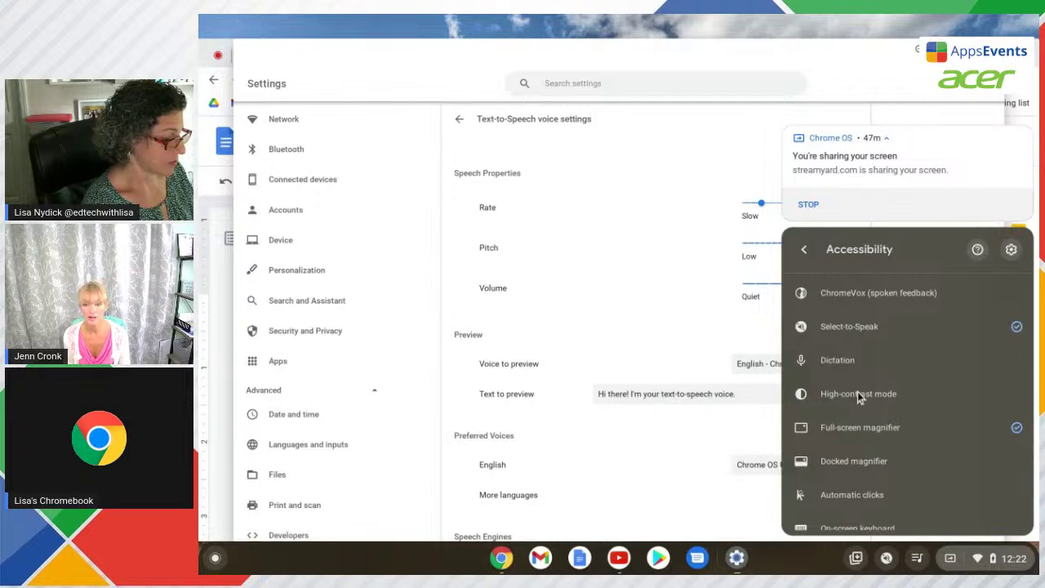
click(846, 365)
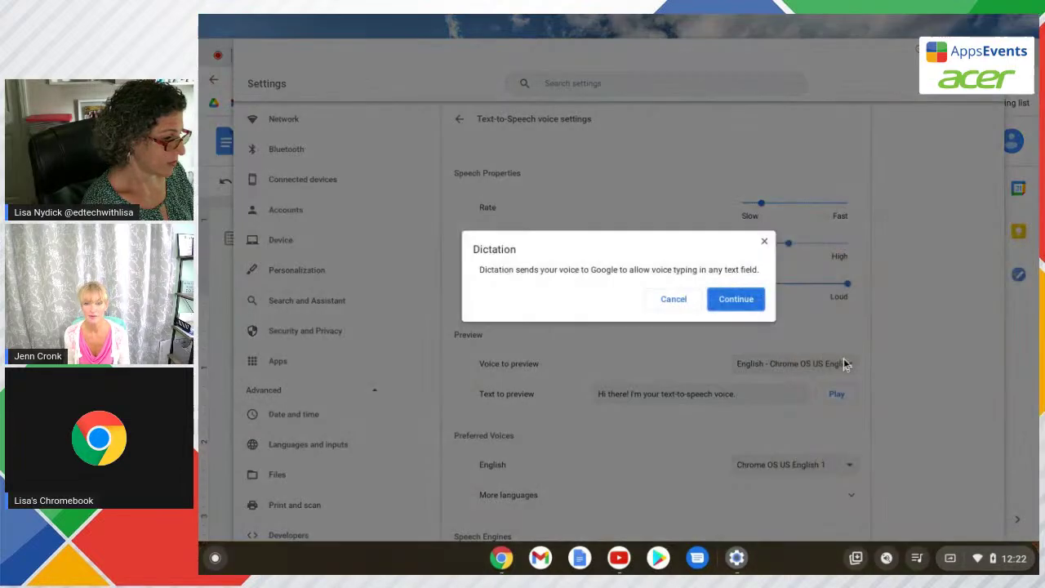
click(736, 301)
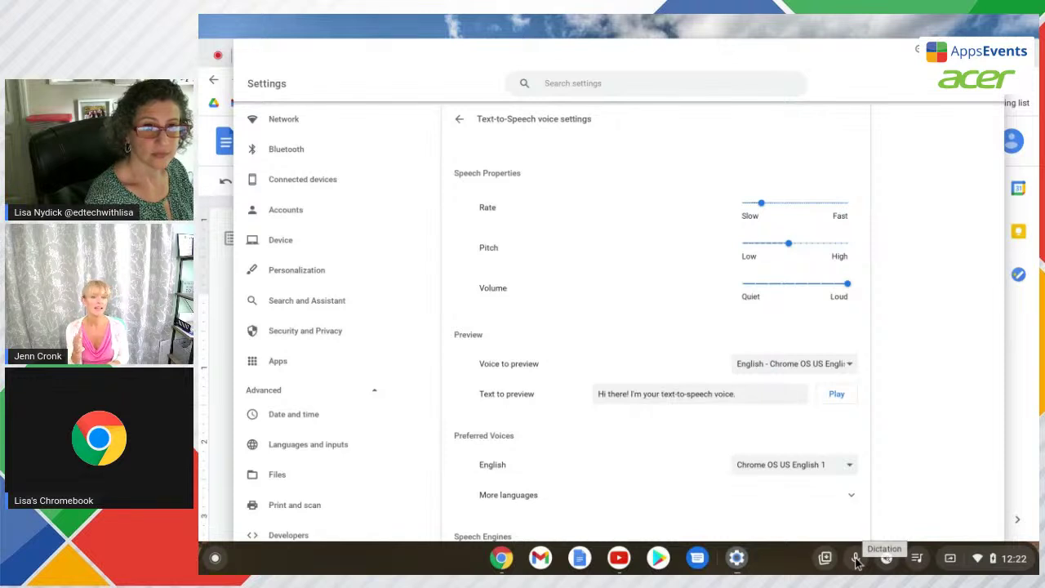
- Return to the US Virtual Summit - August 3 document and add empty space above the heading "Back to School with Chrome and Chromebooks"
click(218, 274)
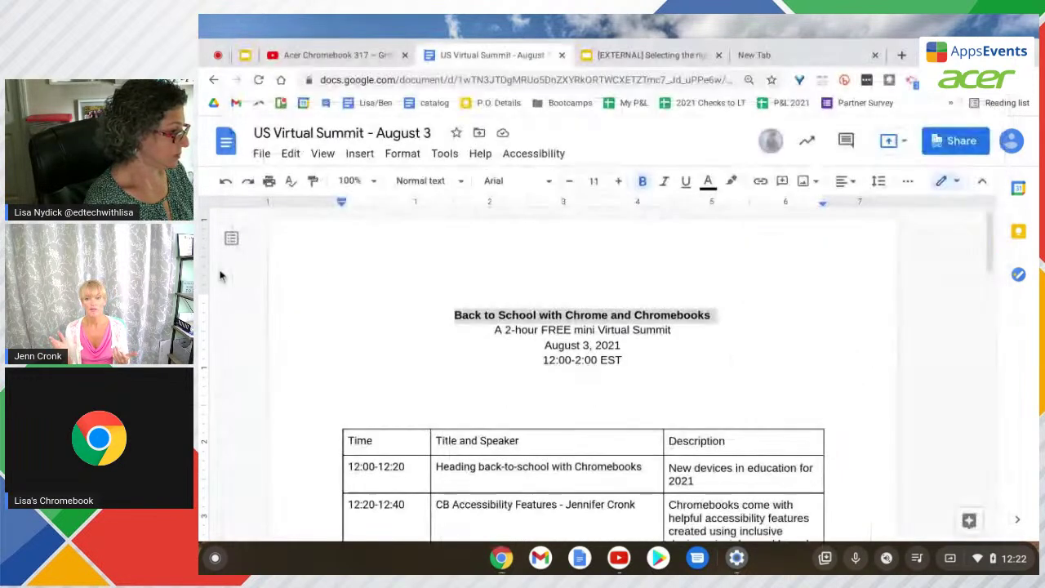
click(453, 315)
key(Return)
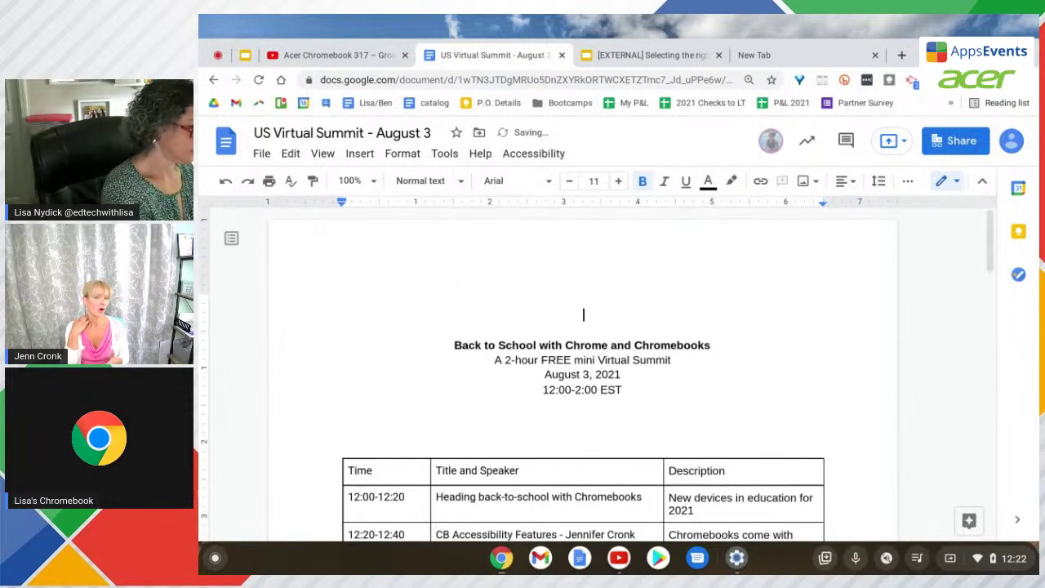
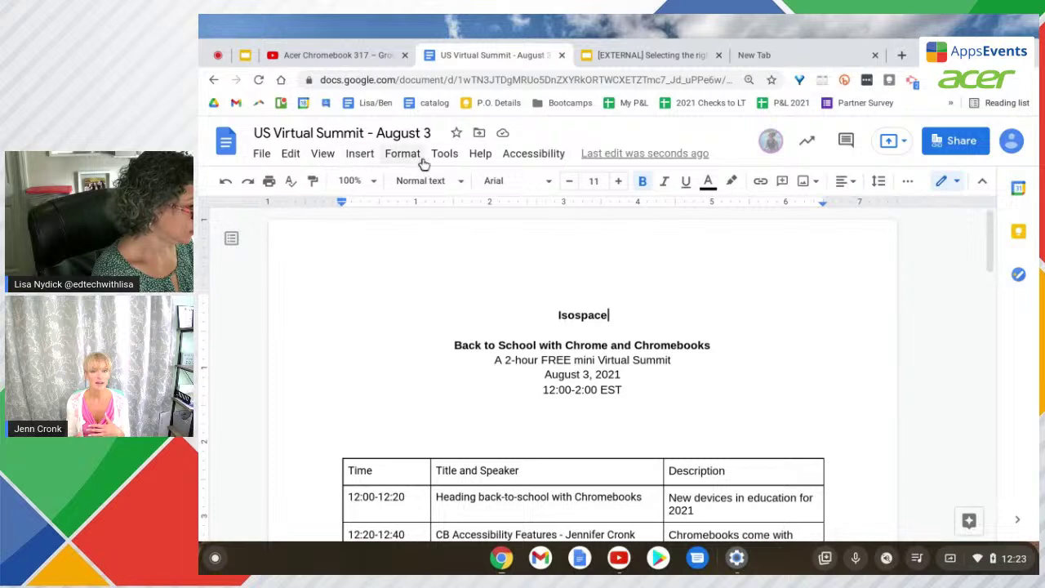
- Start voice typing in the document with microphone access allowed, dictate a line of text above the heading, and stop recording
click(445, 153)
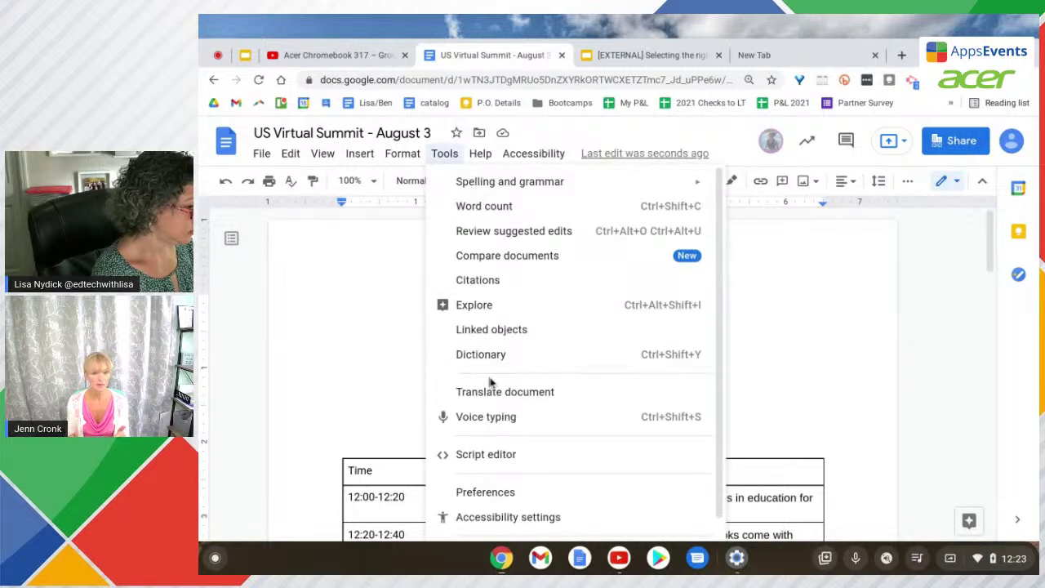
click(496, 418)
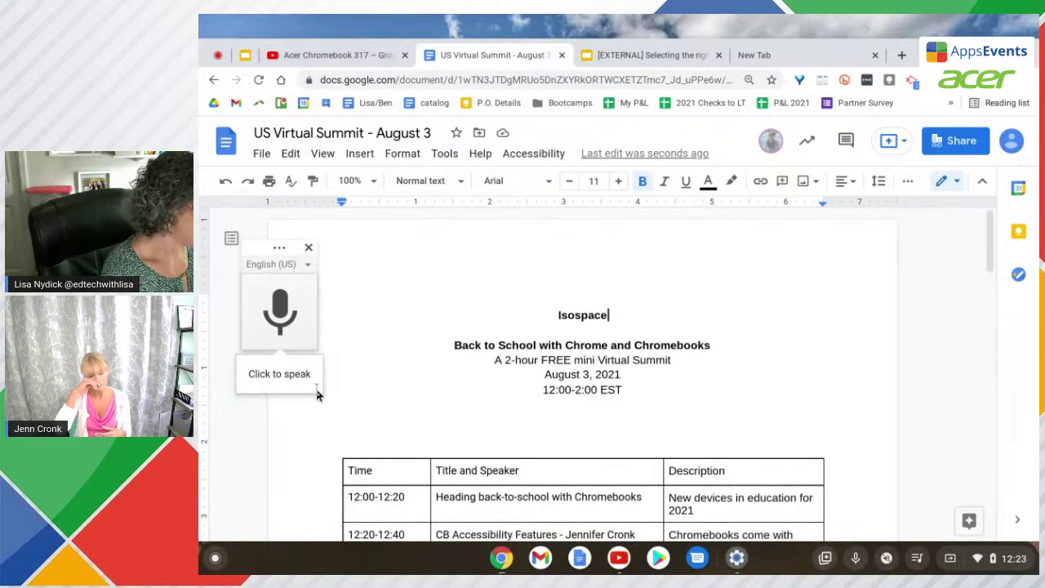
click(287, 376)
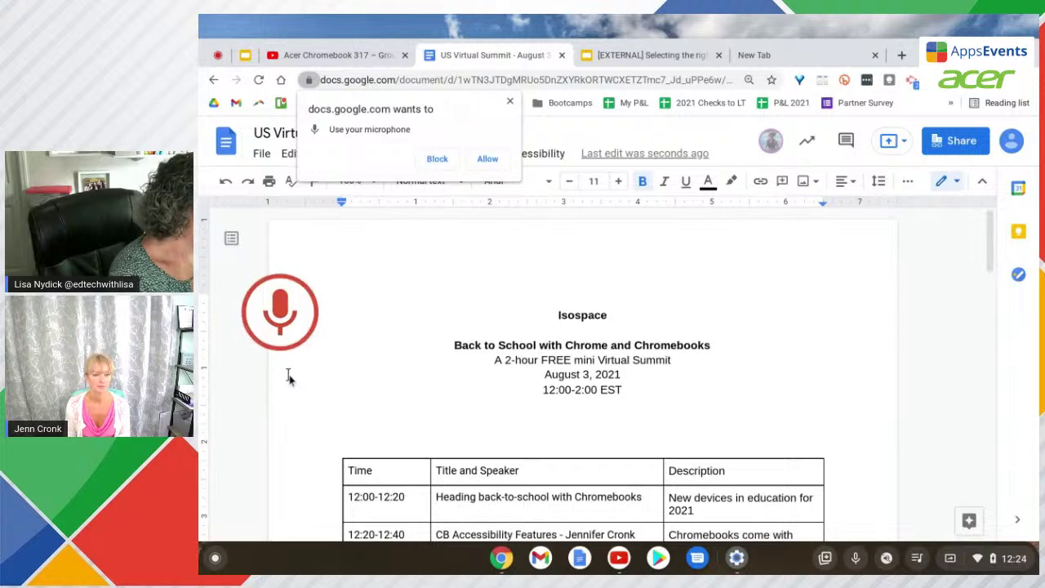
click(486, 160)
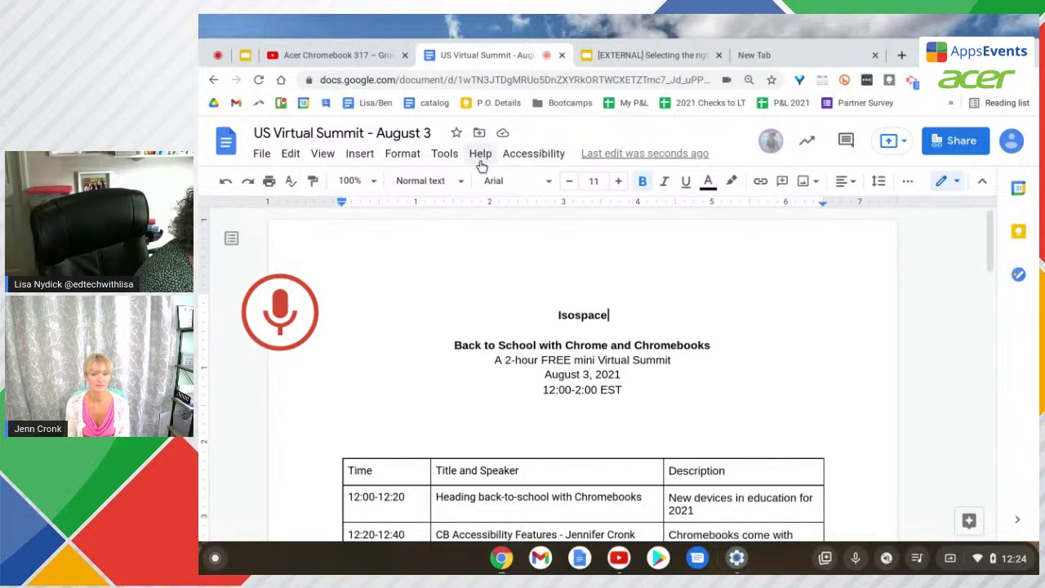
click(265, 319)
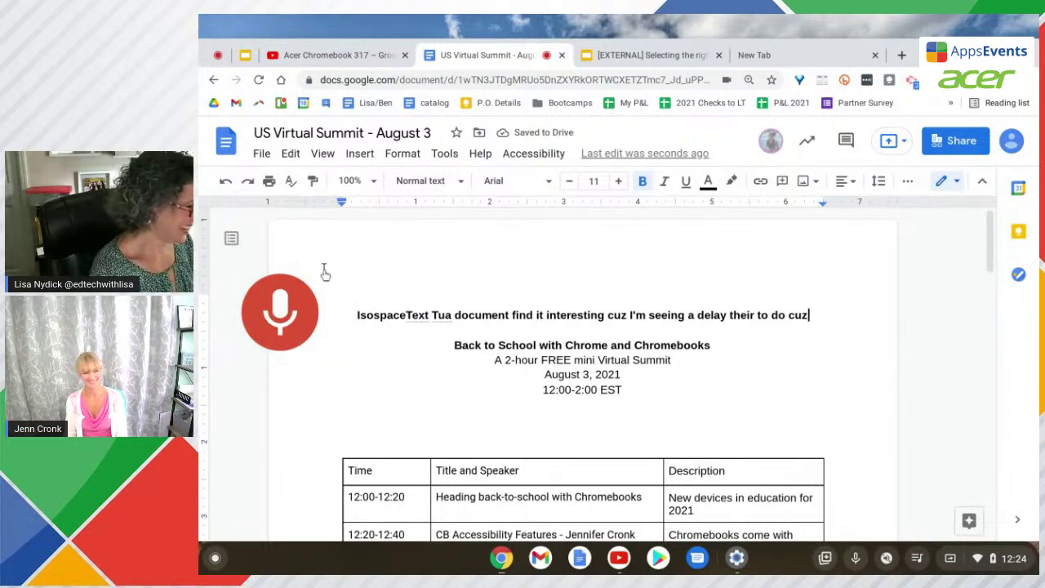
click(276, 324)
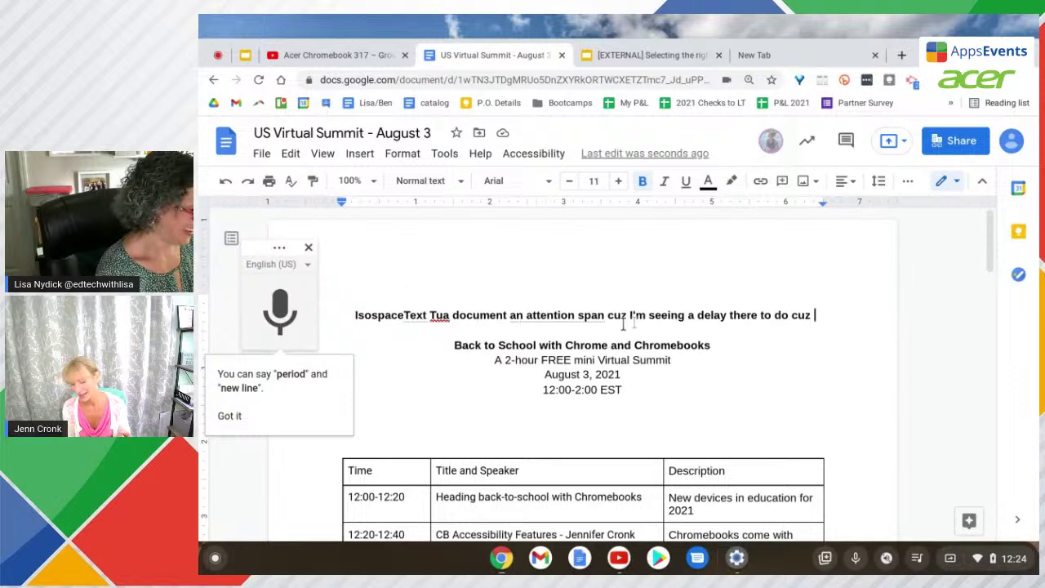
- Delete the dictated line above the heading and close the voice typing tool
click(343, 304)
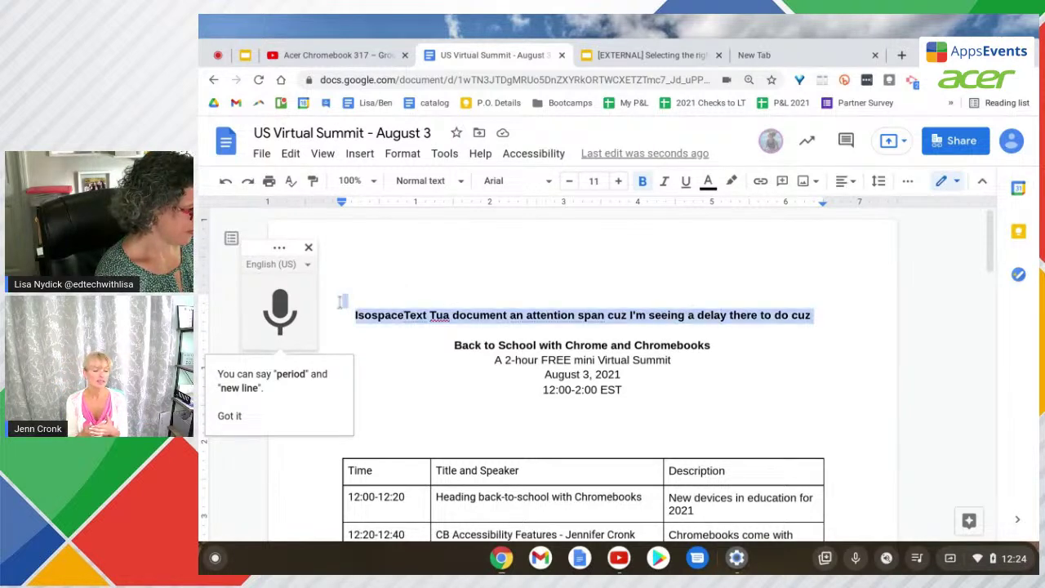
key(BackSpace)
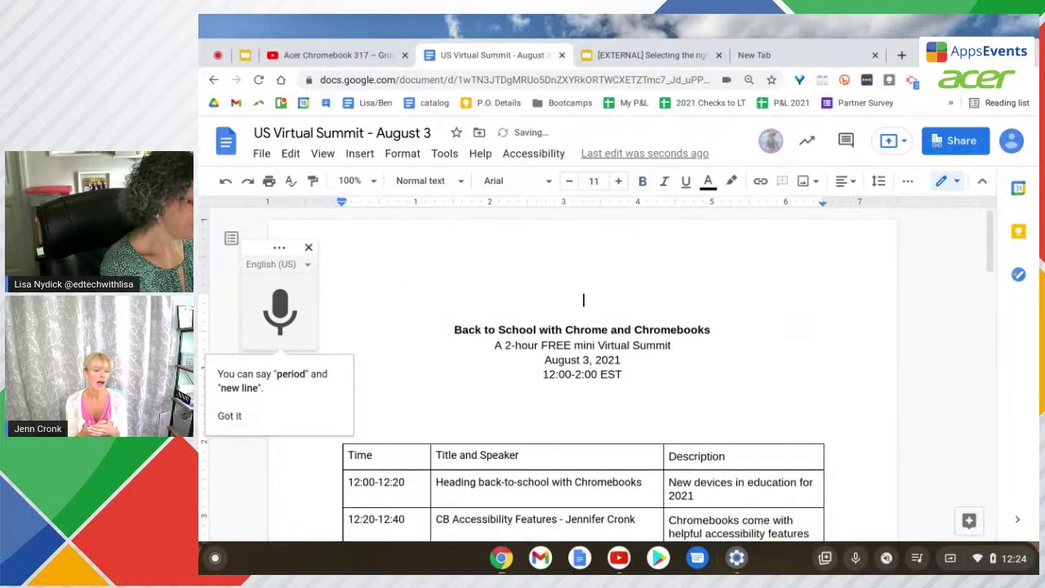
click(309, 248)
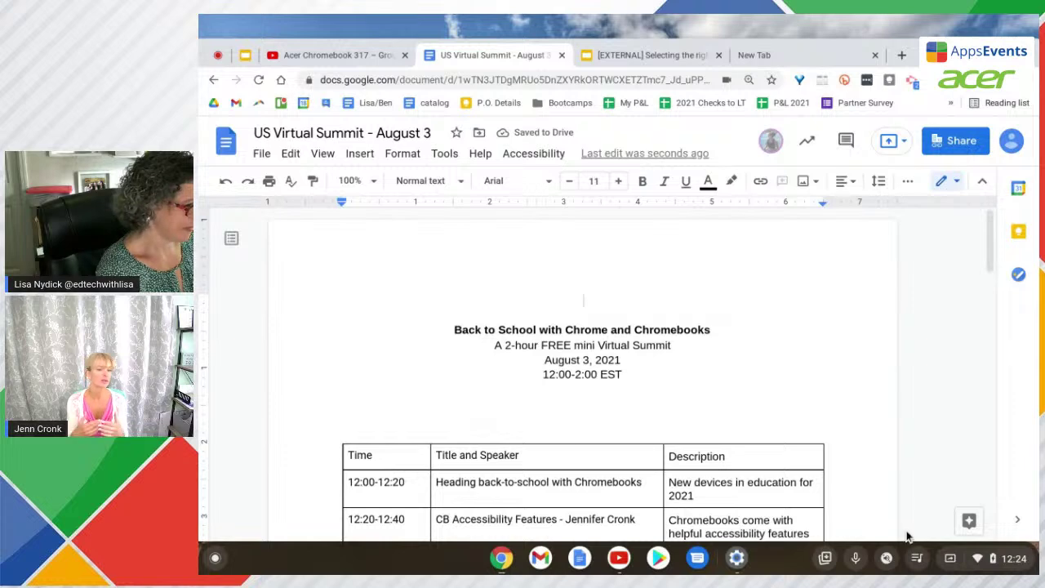
- Turn off Dictation and Select-to-Speak in the quick accessibility options
click(1013, 562)
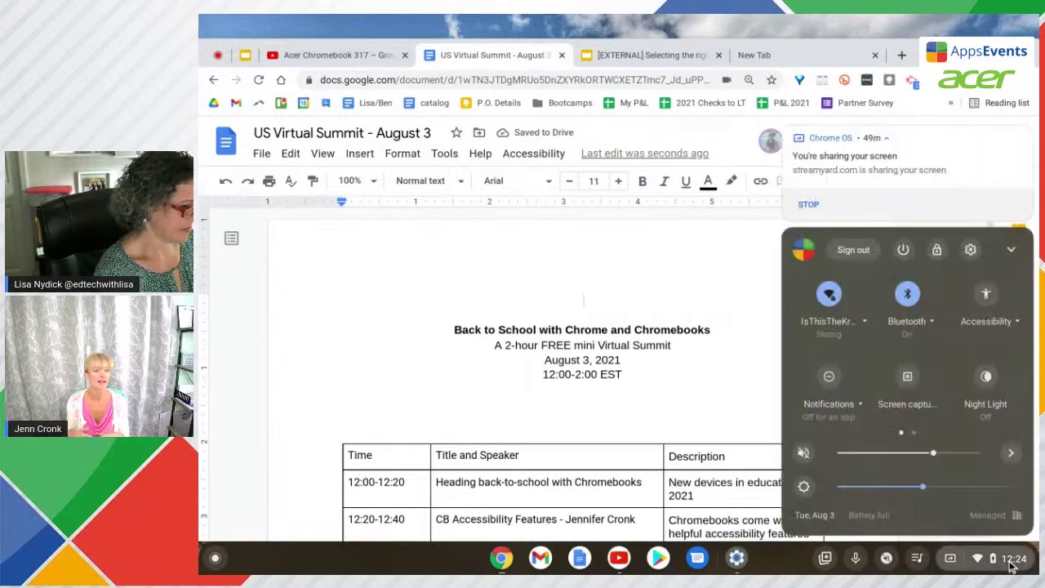
click(987, 296)
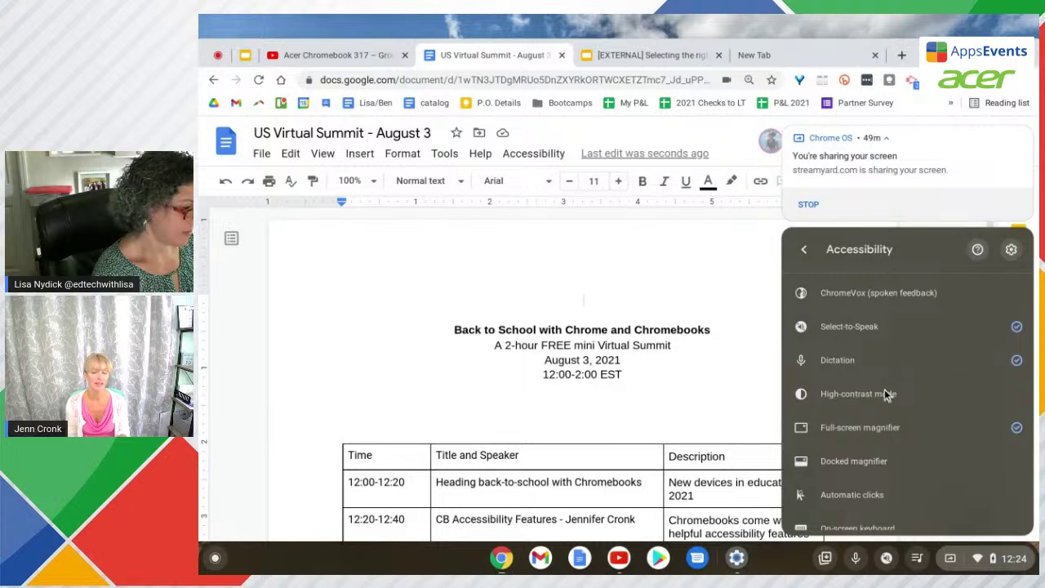
click(880, 363)
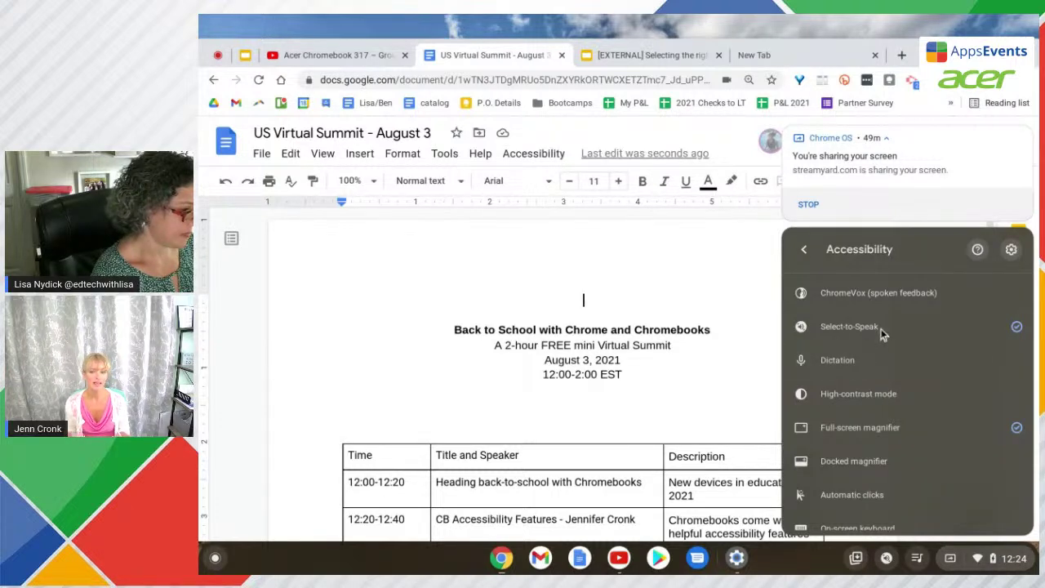
click(882, 330)
- Turn on high-contrast mode and view the Chromebook selection slides and the Acer Chromebook 317 video page with it
click(878, 400)
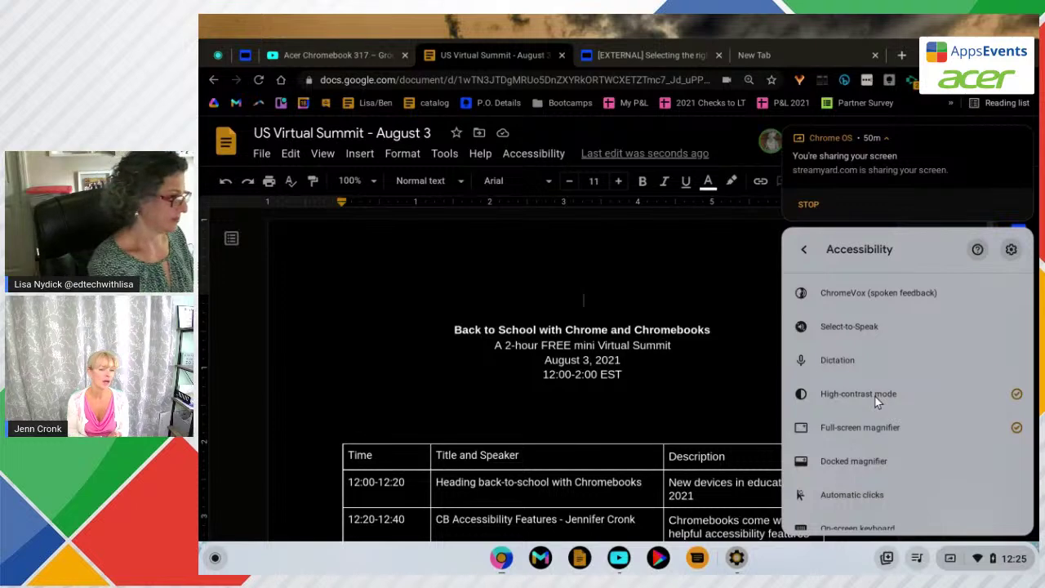
click(607, 54)
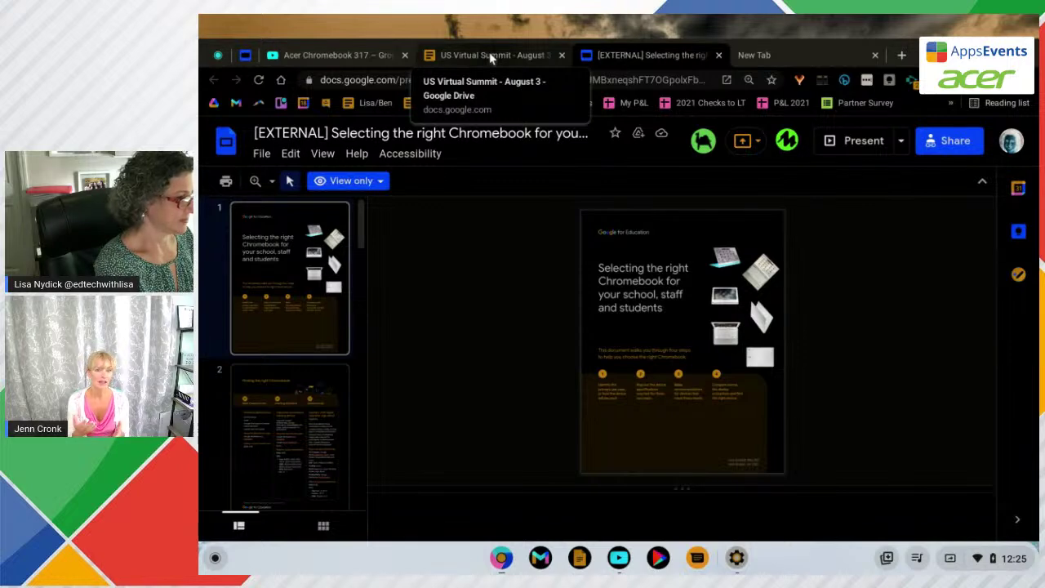
click(369, 57)
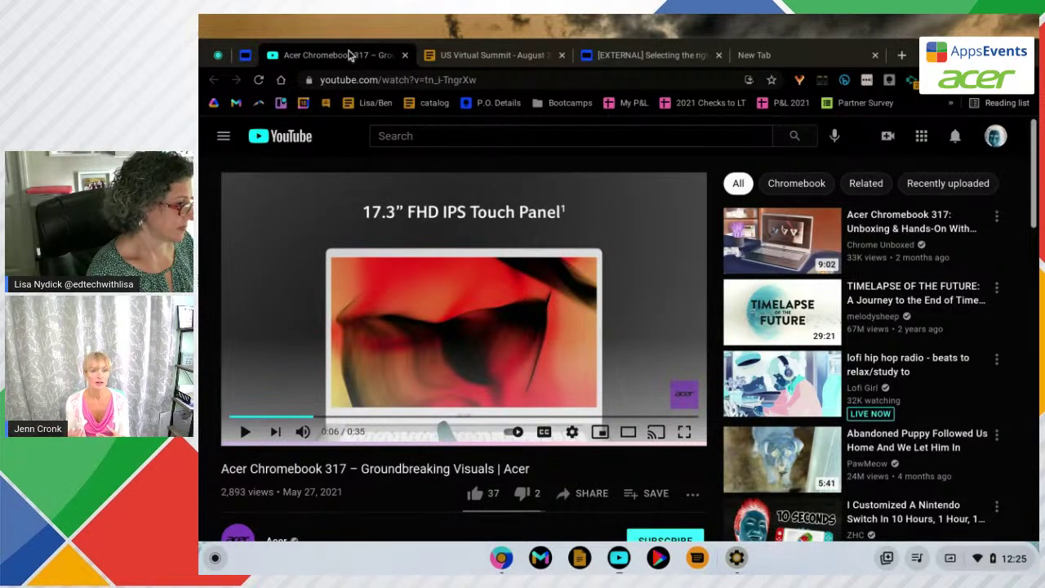
- Search Google from the New Tab page for "how to change high contrast mode on a Chromebook"
click(743, 56)
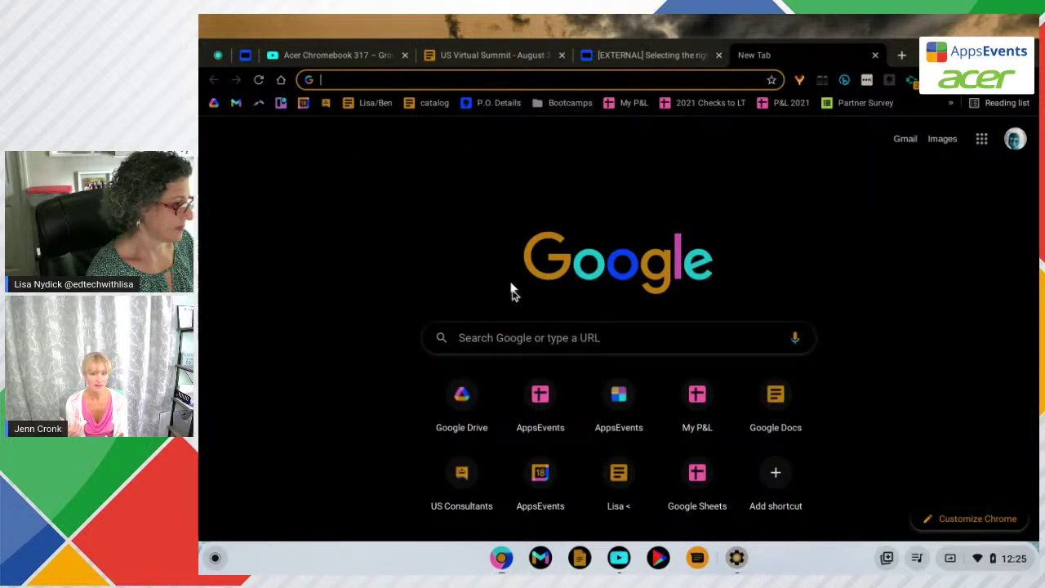
click(522, 338)
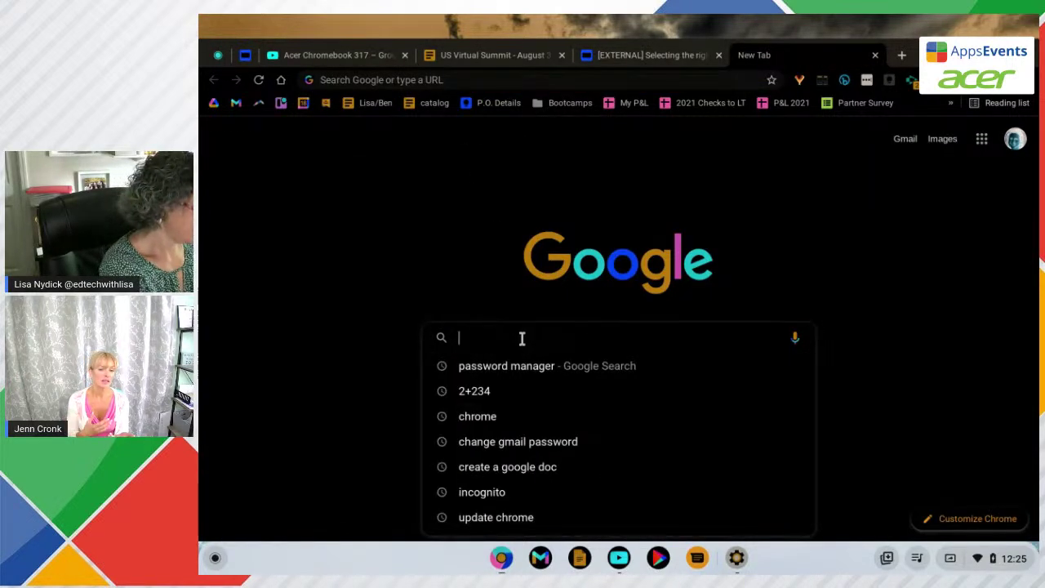
text(how to )
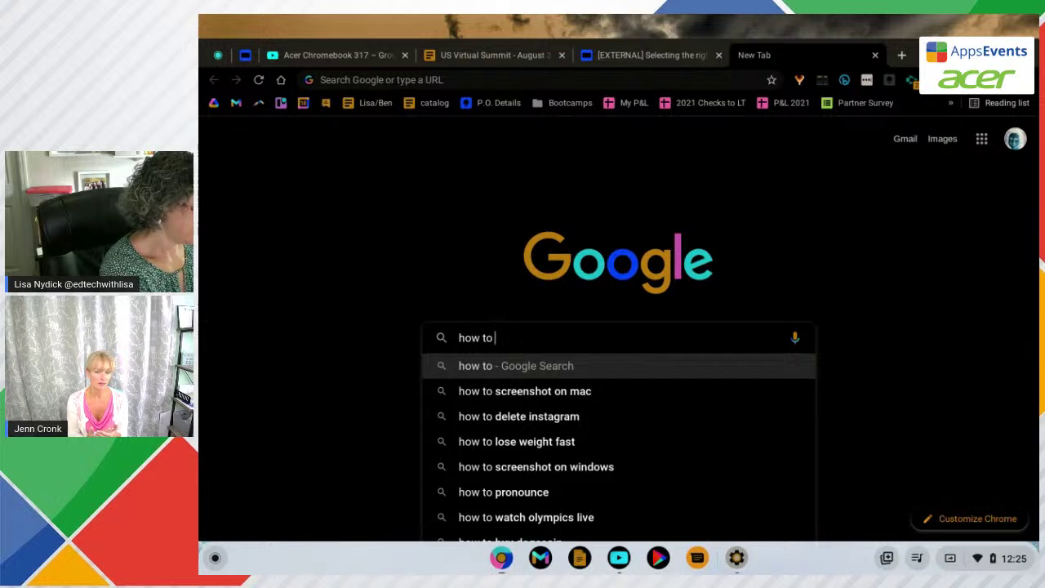
text(change)
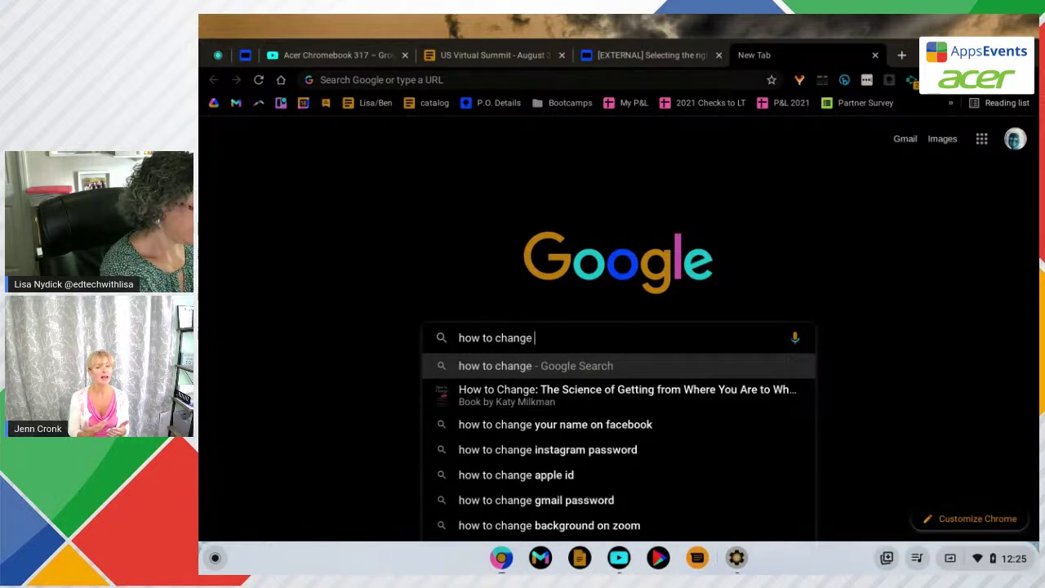
text( high contr)
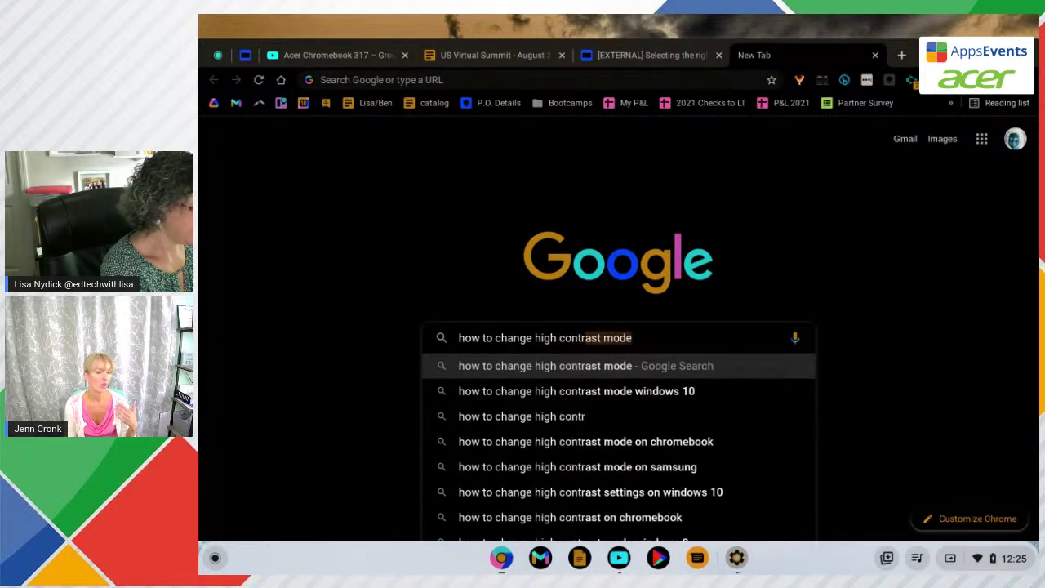
text(ast mode on)
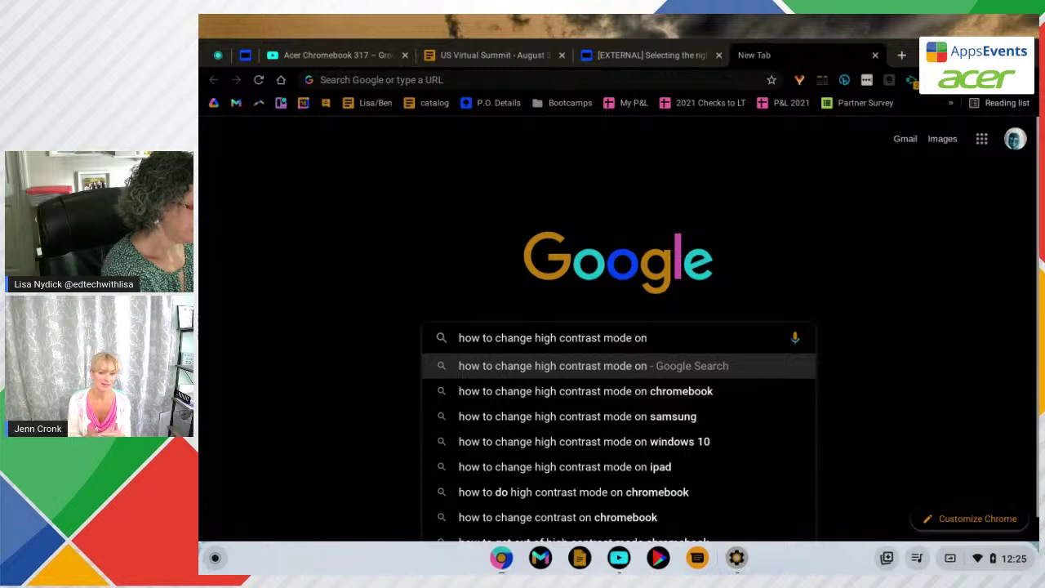
key(BackSpace)
key(BackSpace)
text(on a C)
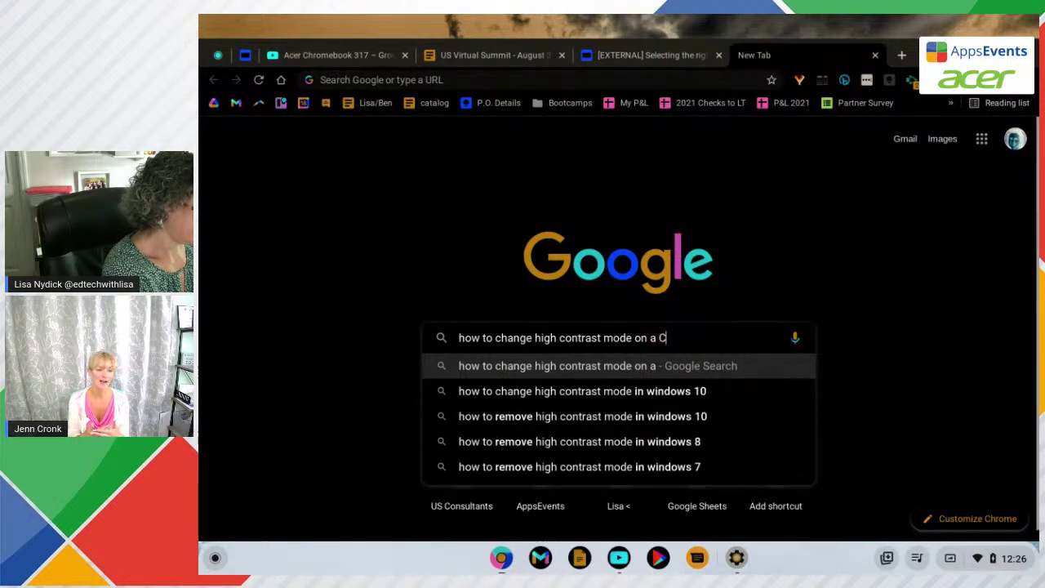
text(hromebook)
key(Return)
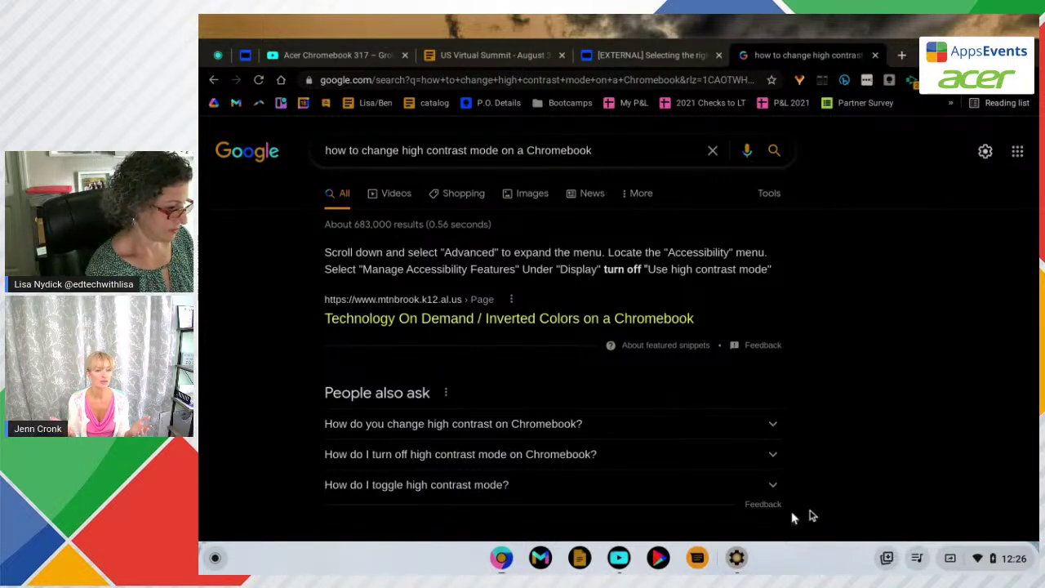
- Turn off high-contrast mode from the quick accessibility options
click(1012, 566)
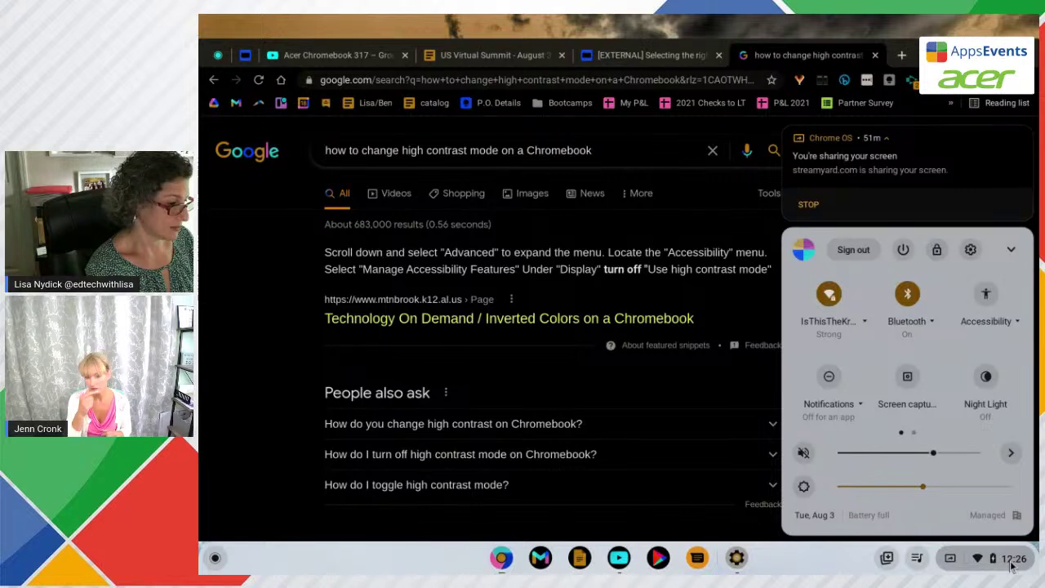
click(986, 299)
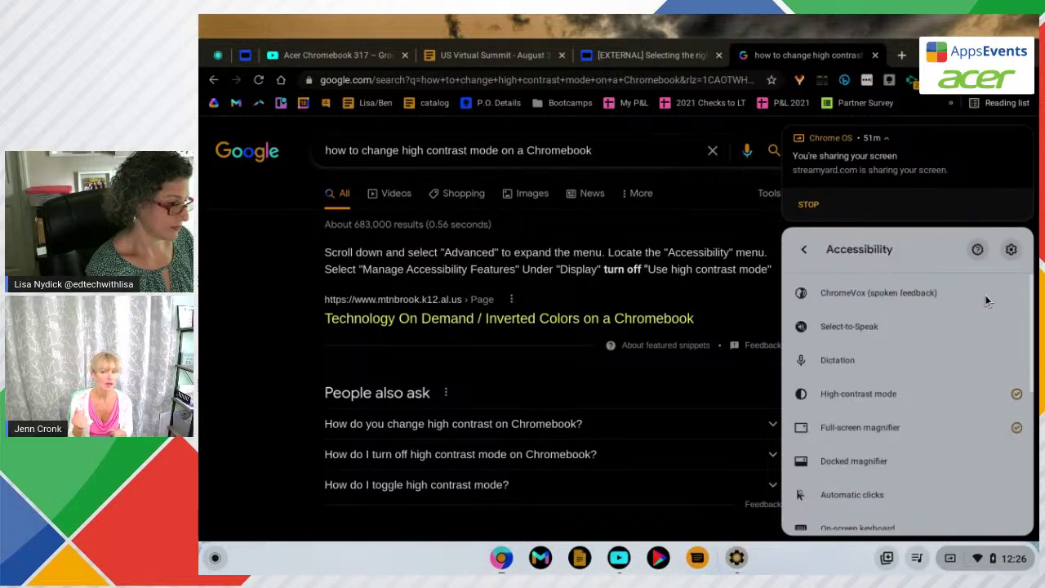
click(983, 396)
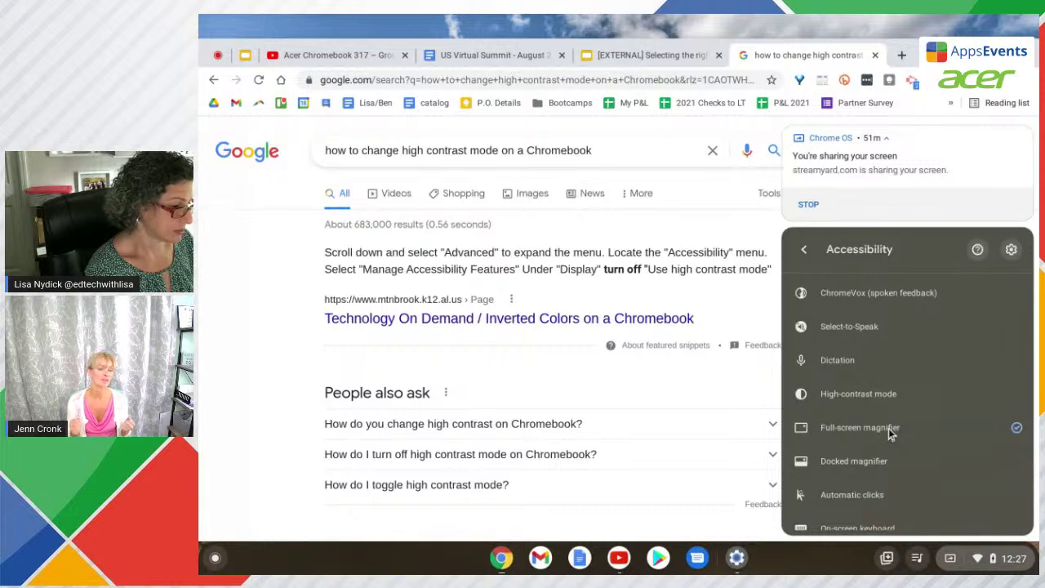
- Dismiss the quick accessibility options and view the high-contrast search results with the full-screen magnifier on
click(666, 413)
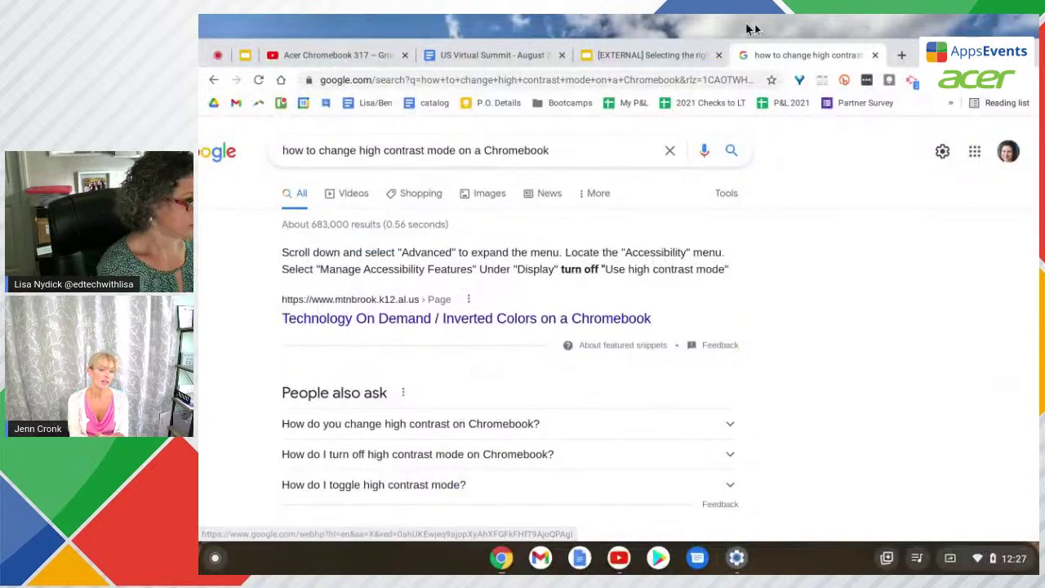
key(alt+equal)
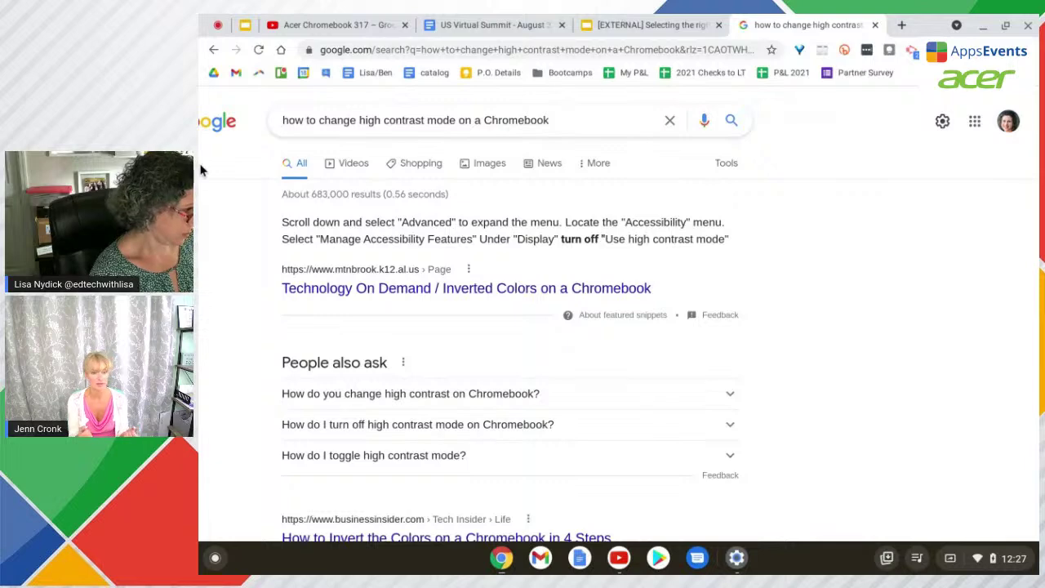
click(1007, 28)
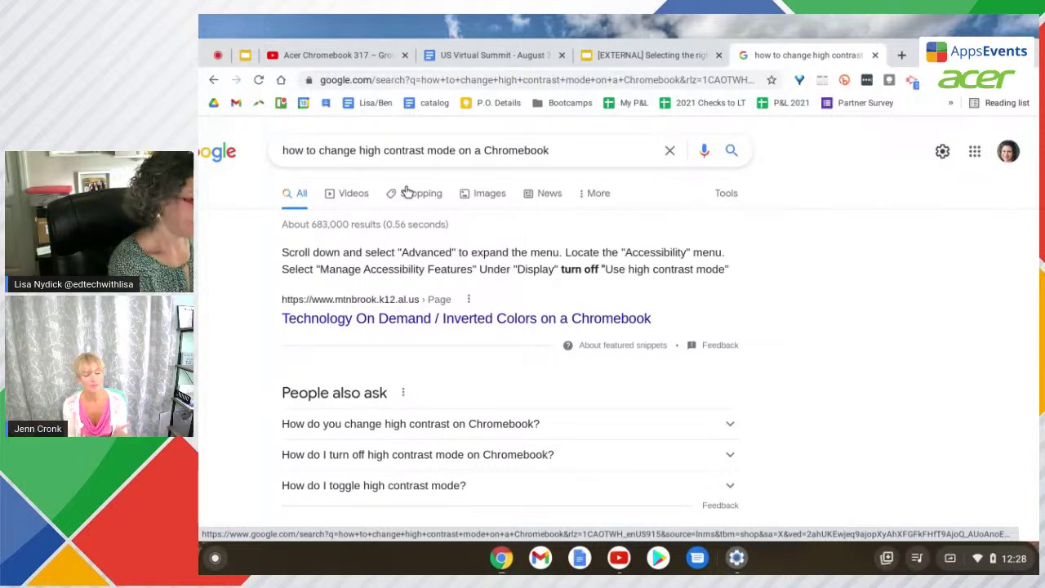
- Turn on the docked magnifier in the quick accessibility options and use it to open the "Technology On Demand / Inverted Colors on a Chromebook" result
click(1011, 560)
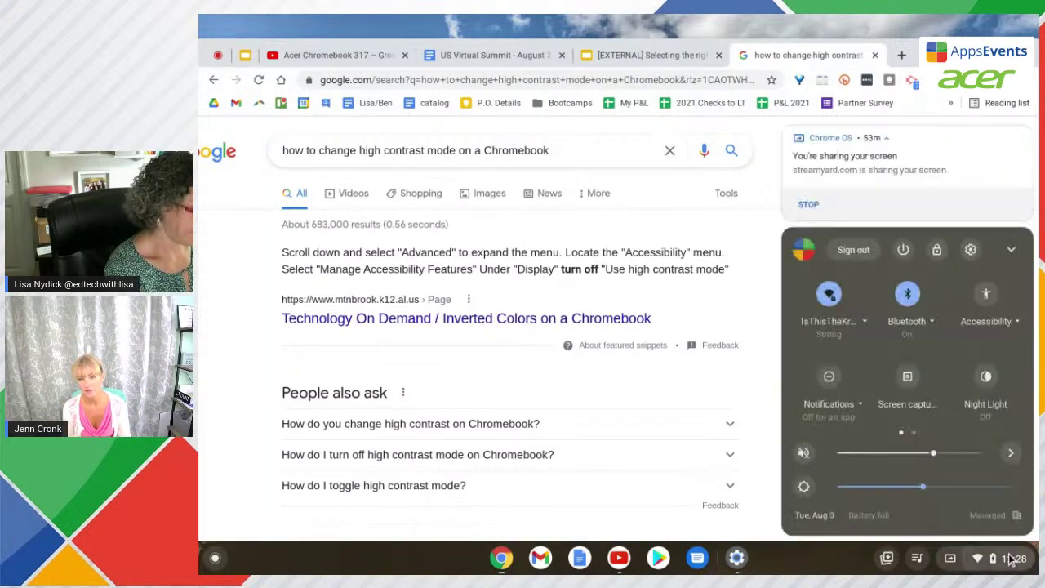
click(985, 296)
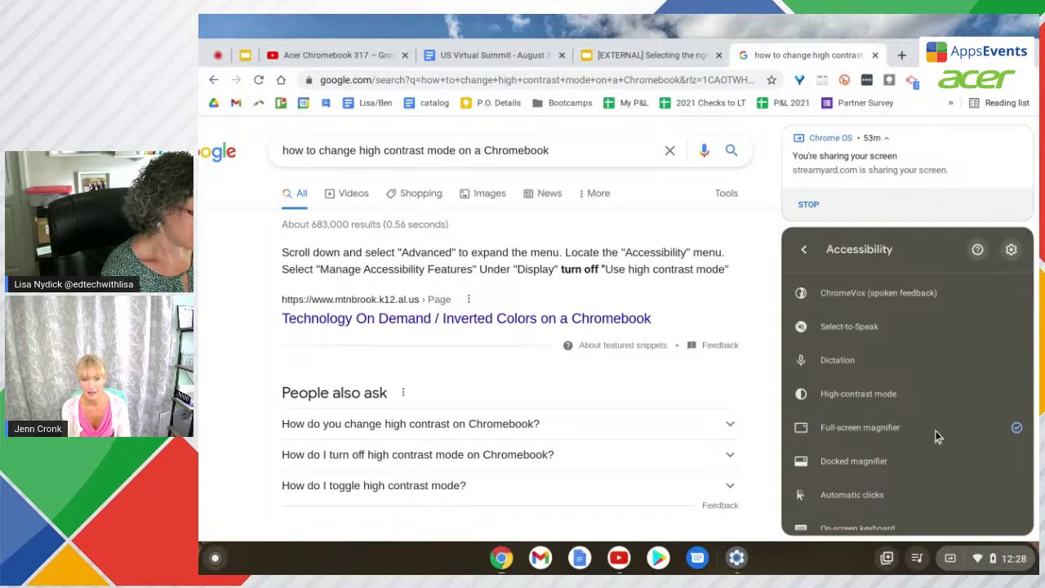
click(840, 460)
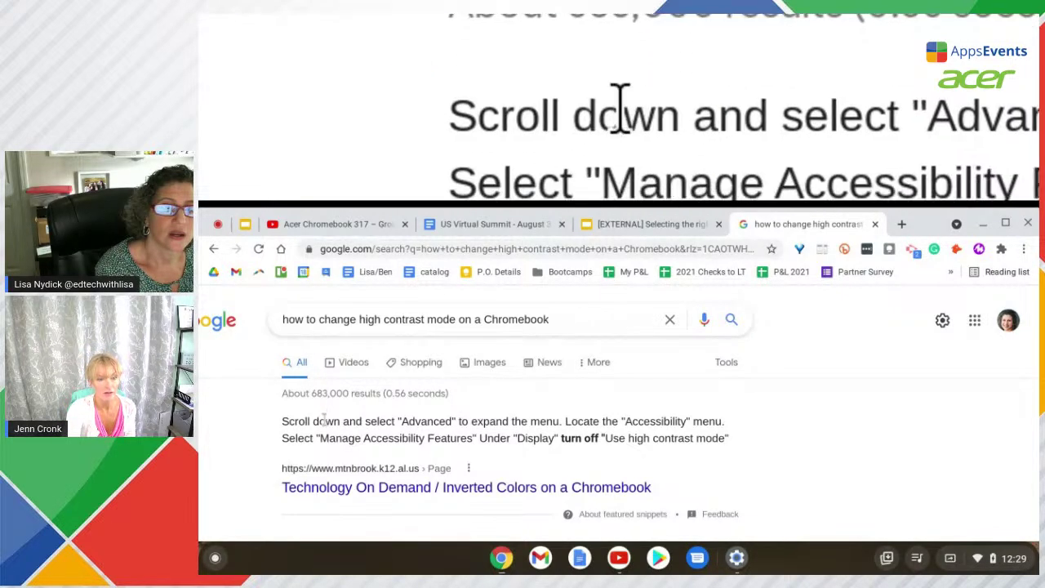
click(325, 489)
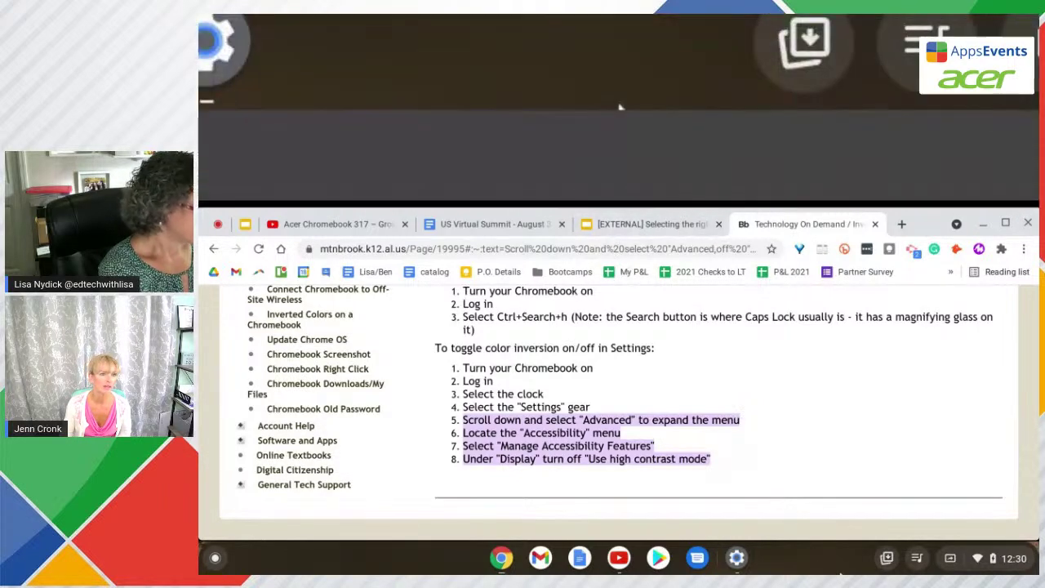
- Turn off the docked magnifier in the quick accessibility options and enlarge the browser window back up the screen
click(1008, 565)
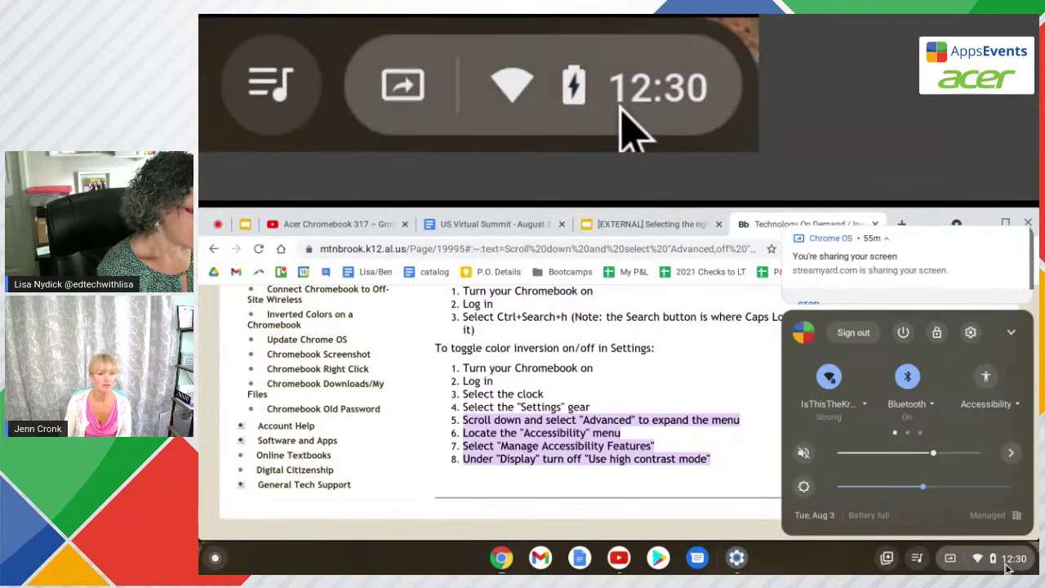
click(988, 382)
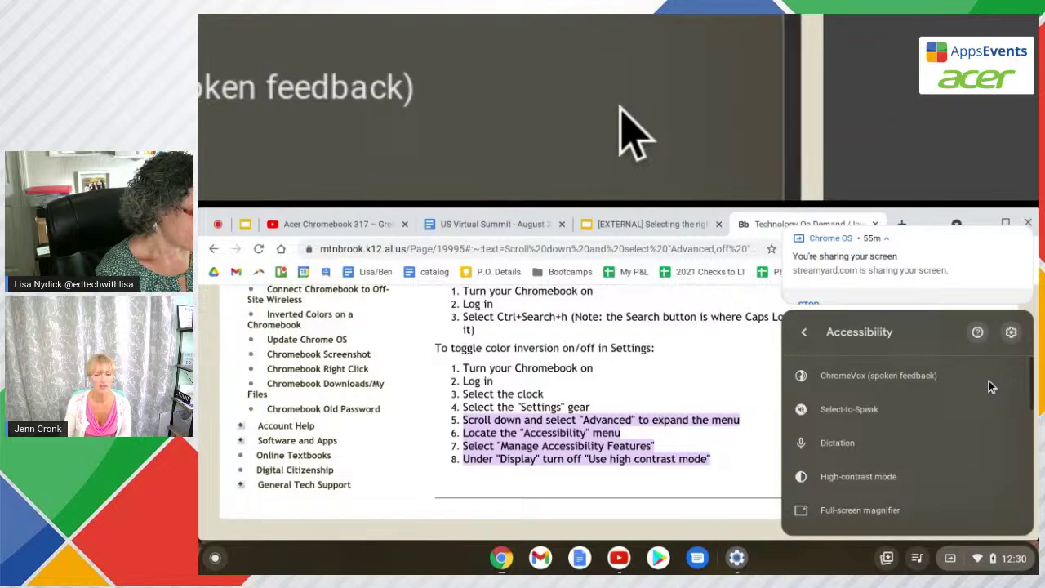
scroll(973, 439, down, 2)
scroll(973, 439, down, 1)
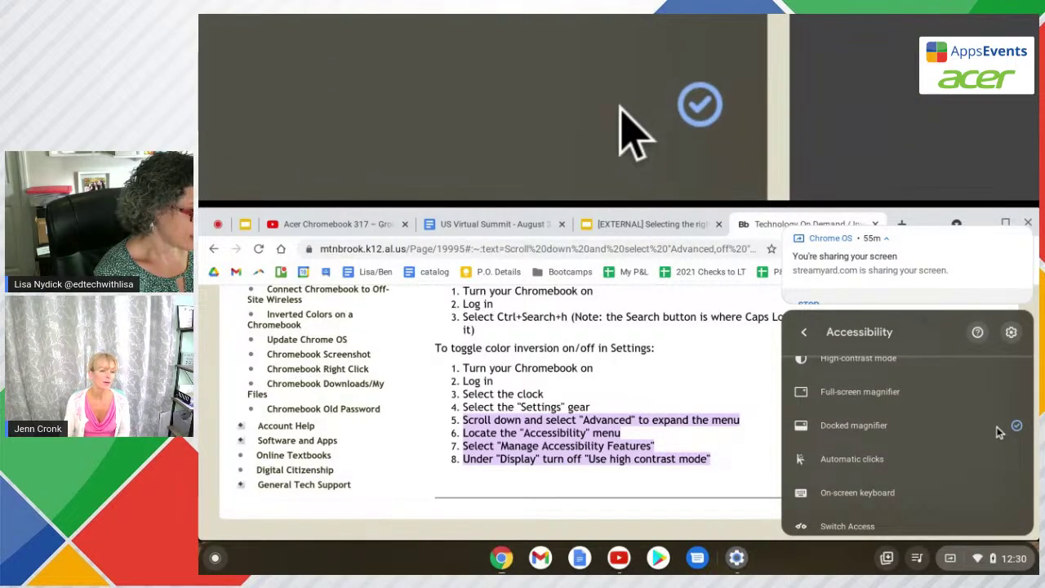
click(998, 432)
click(602, 329)
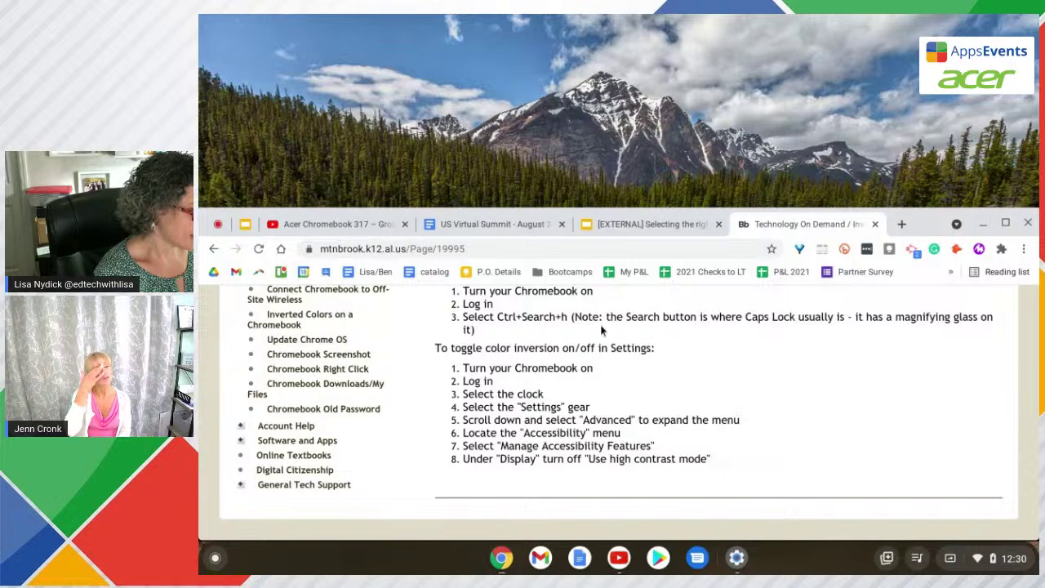
double_click(929, 206)
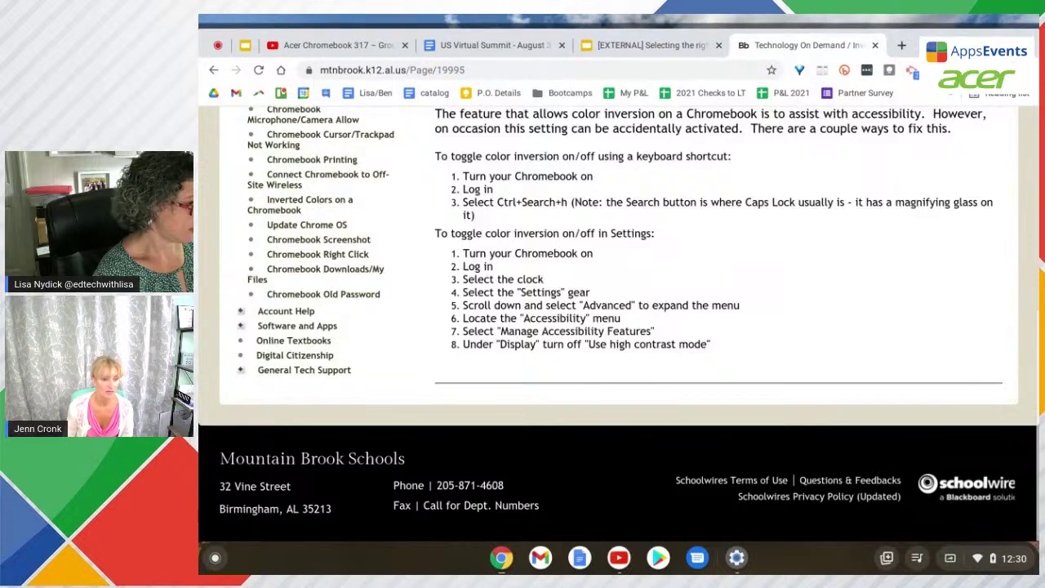
- Close the Technology On Demand page and switch to the "US Virtual Summit - August 3" document
click(875, 39)
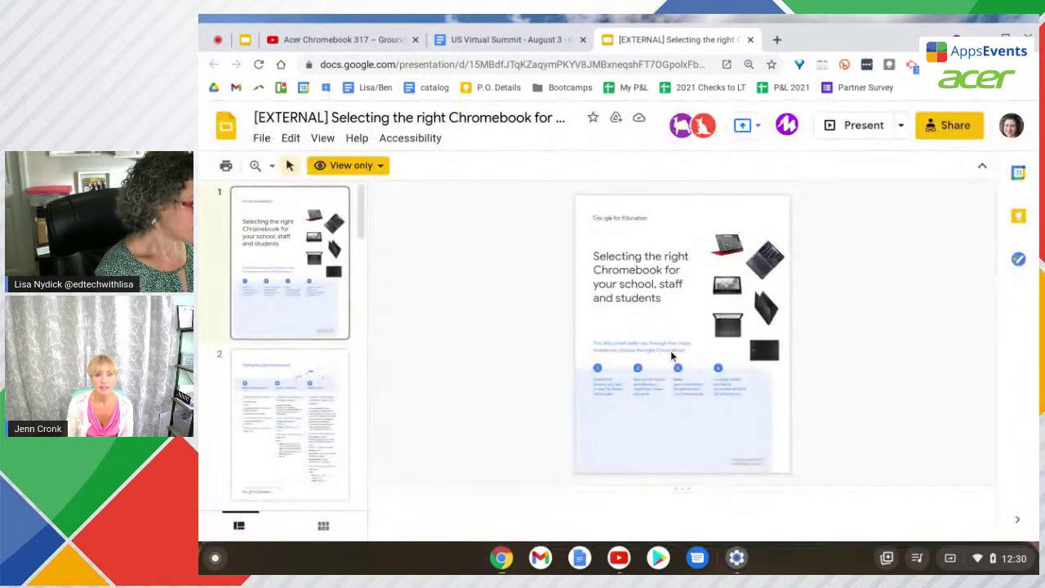
click(465, 41)
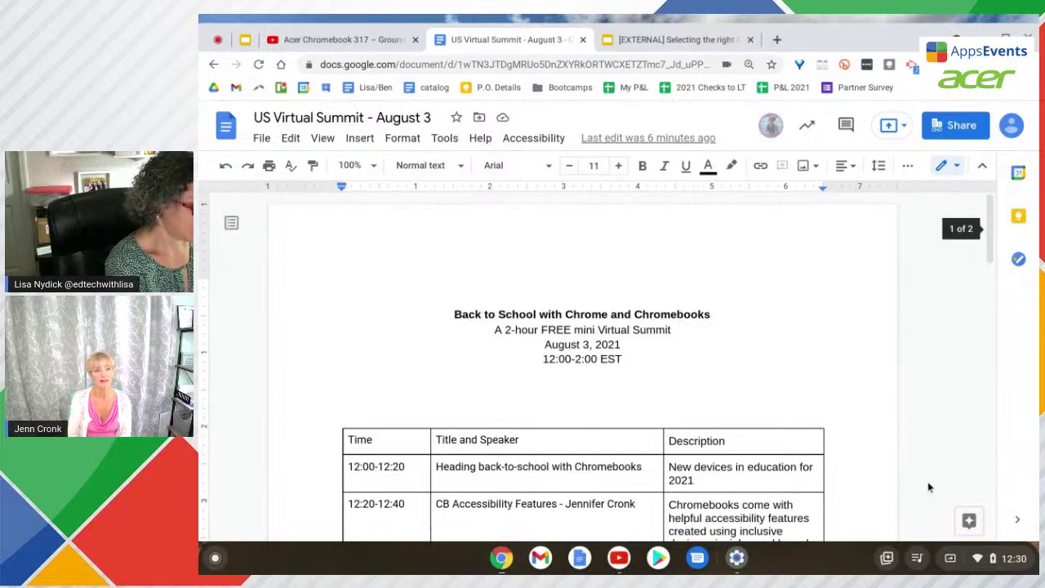
- Turn on the on-screen keyboard in the quick accessibility options and display it for the blank line above the document title
click(1011, 560)
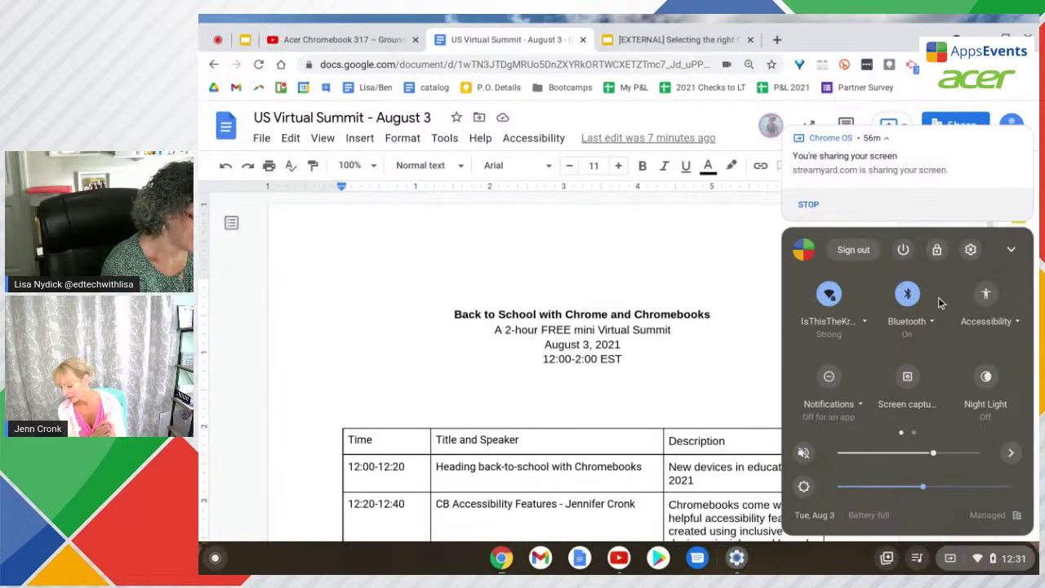
click(988, 296)
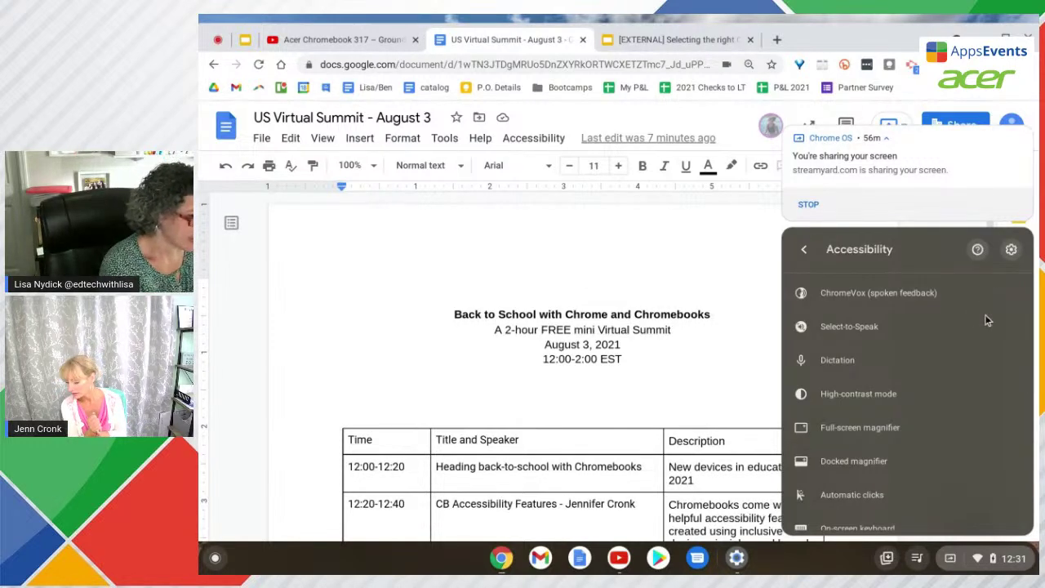
scroll(926, 432, down, 4)
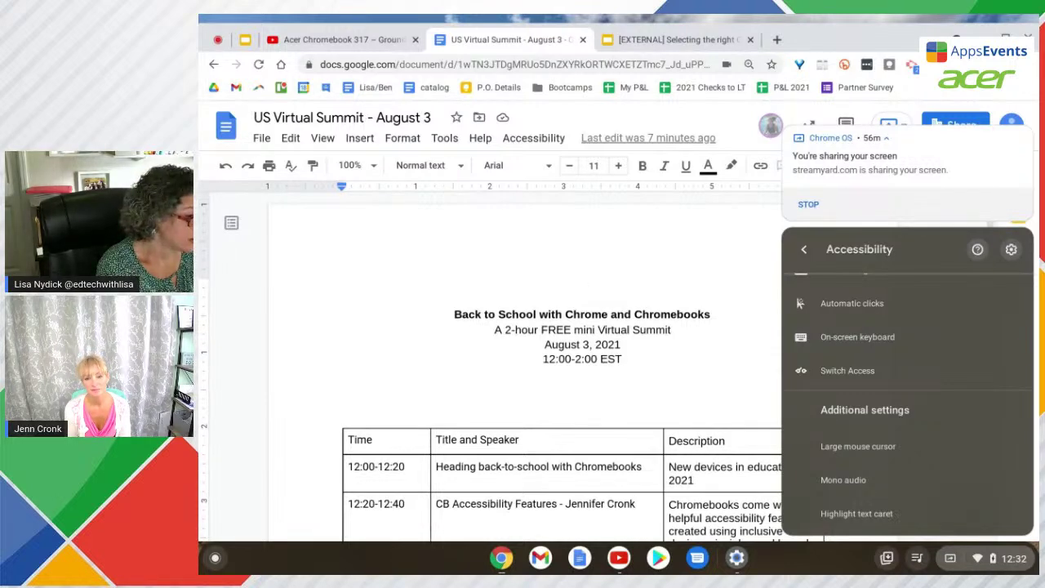
click(871, 343)
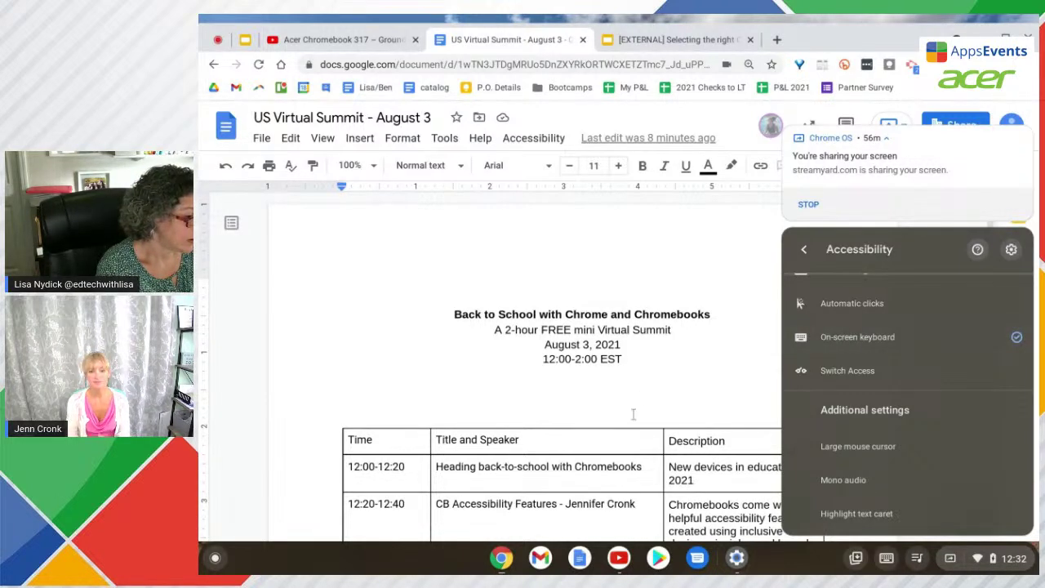
click(887, 558)
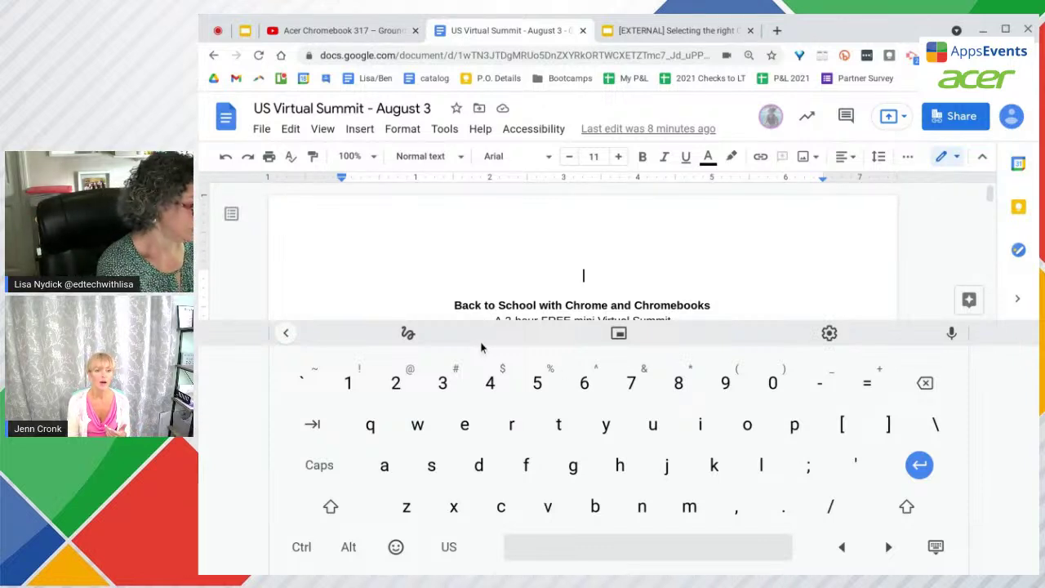
- Enter "thanks" above the document title with the on-screen keyboard and accept the suggested word "Thanksgiving"
click(559, 426)
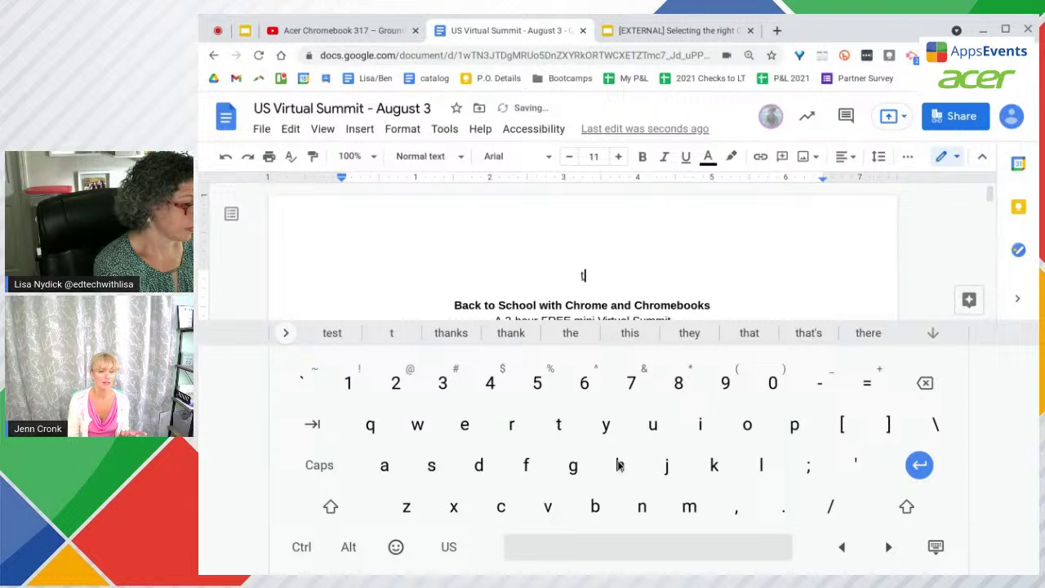
click(621, 465)
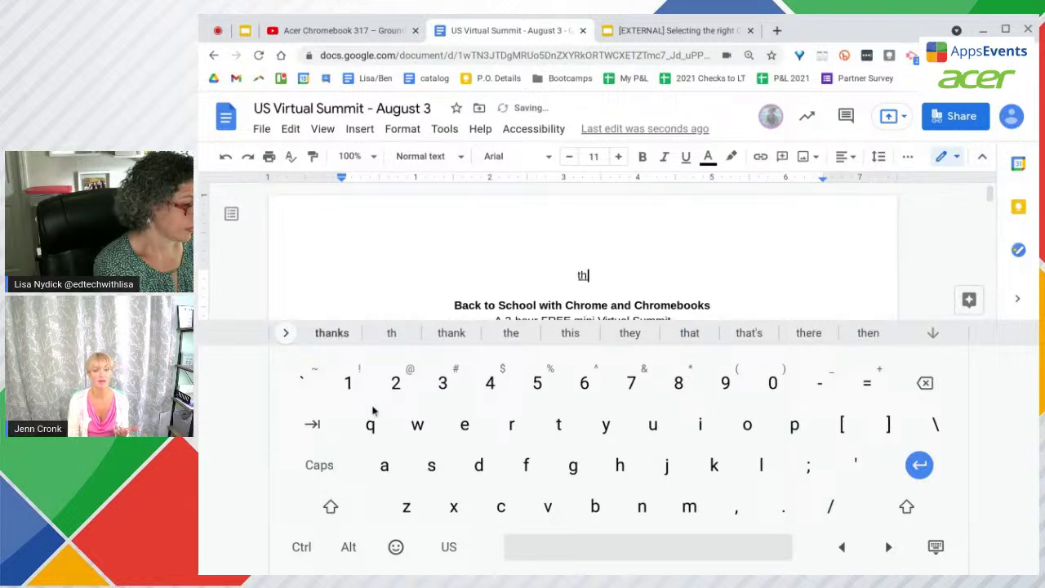
click(385, 465)
click(640, 514)
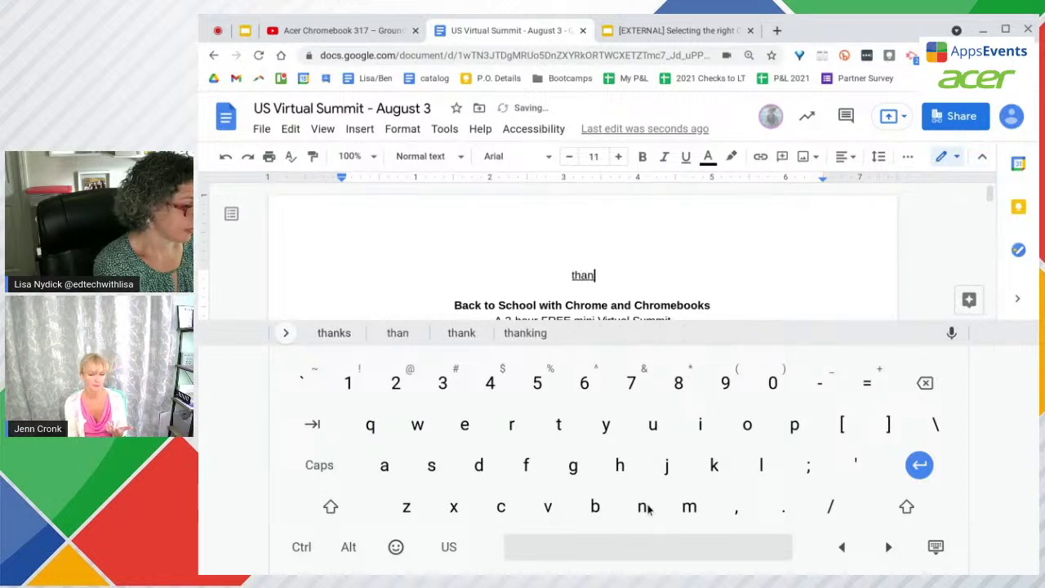
click(717, 466)
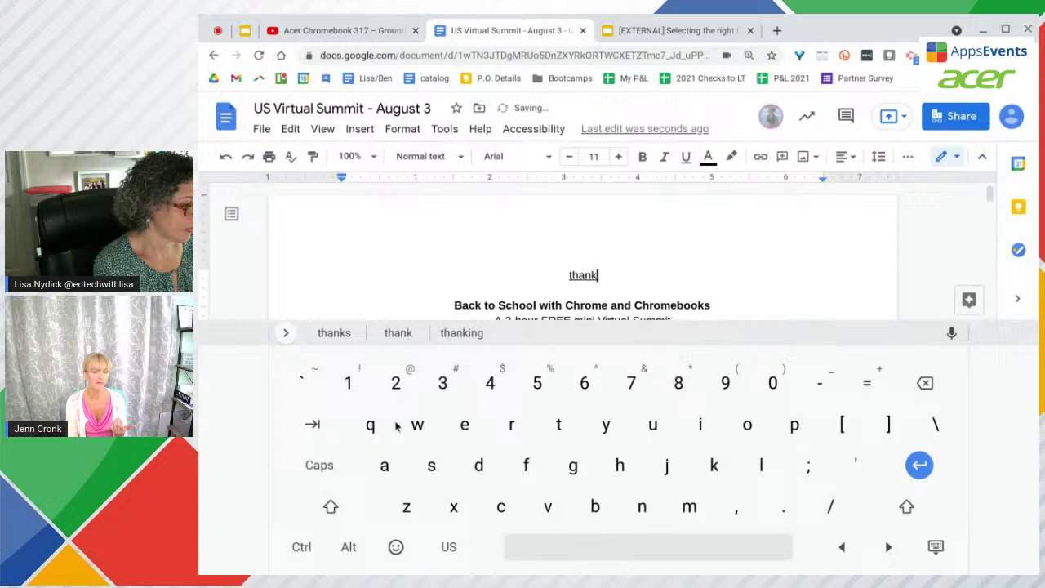
click(435, 467)
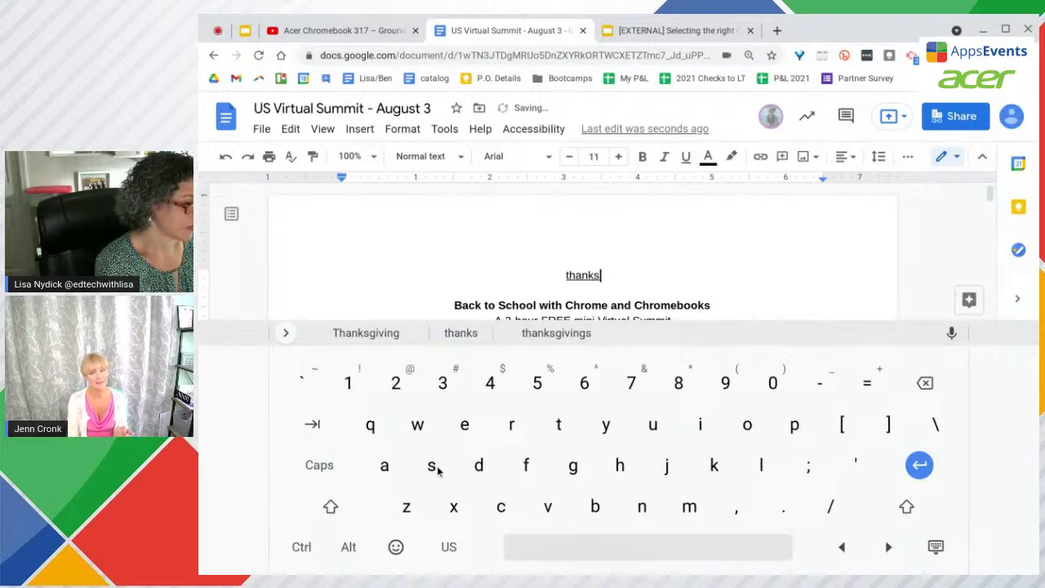
click(365, 333)
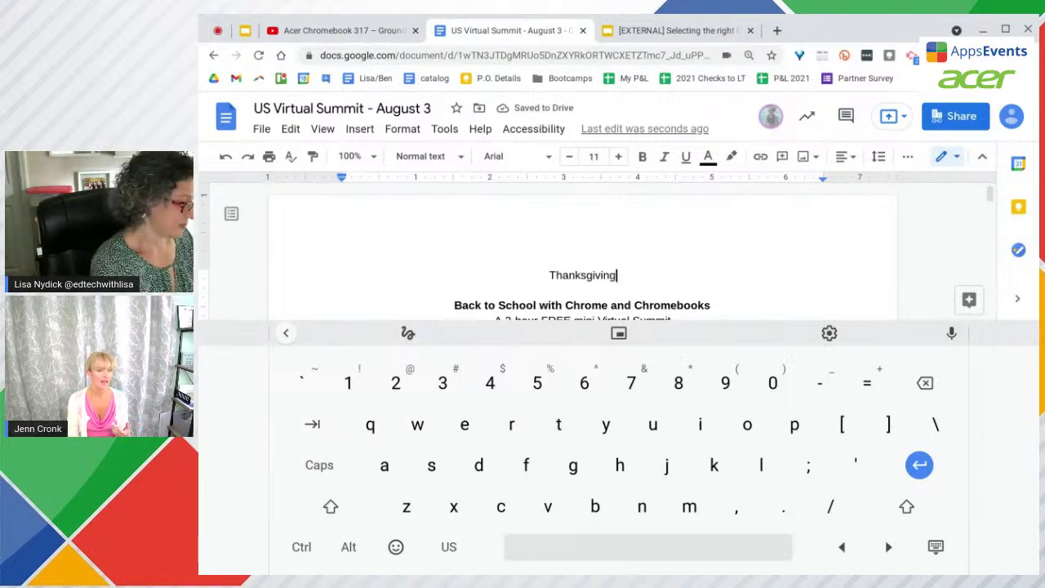
- Complete the sentence with "is a yummy holiday.", accepting the on-screen keyboard's suggestions for "yummy" and "holiday"
text(is )
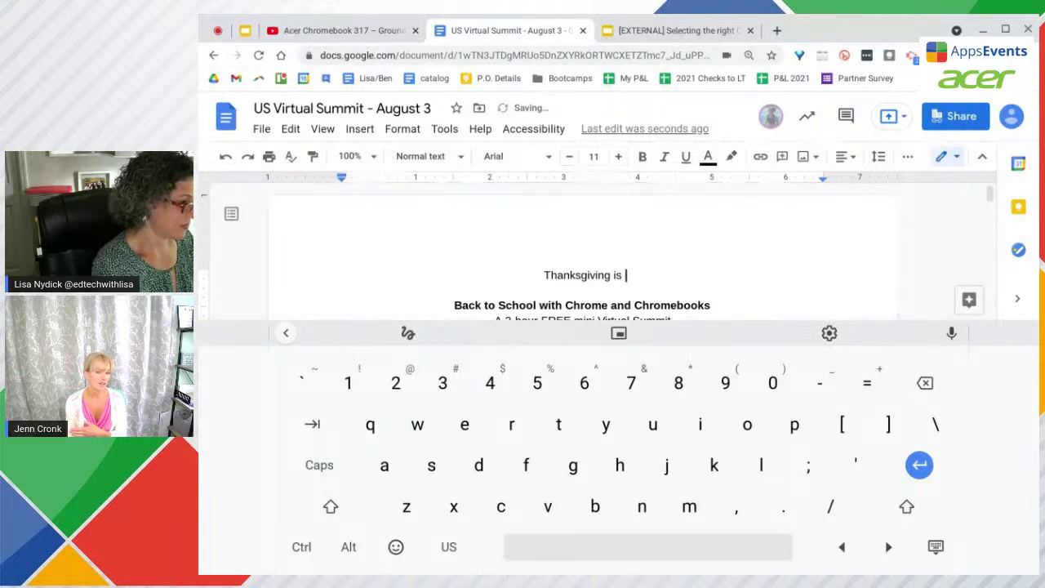
text(a)
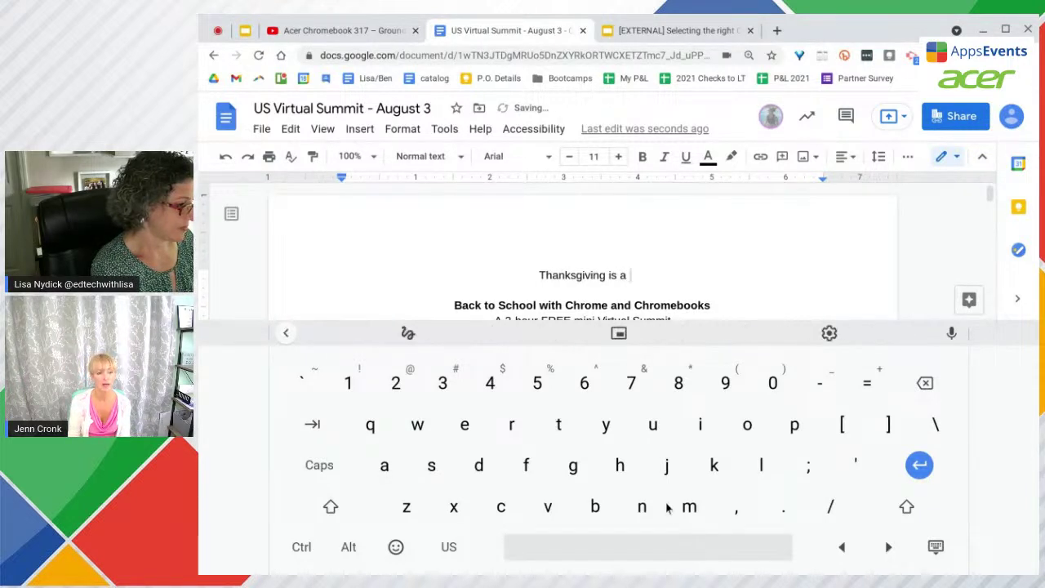
text( yu)
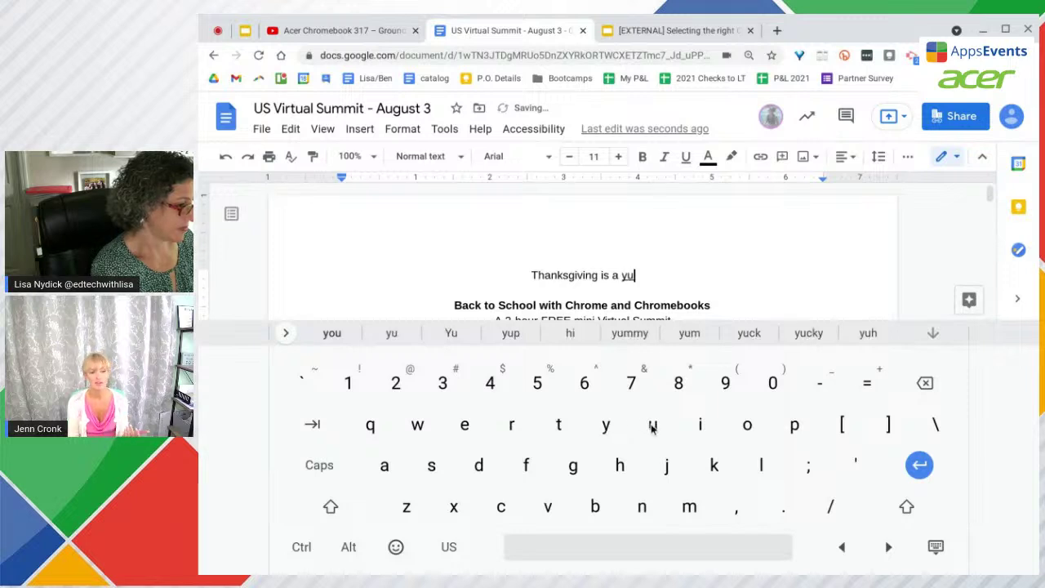
click(630, 333)
text(h)
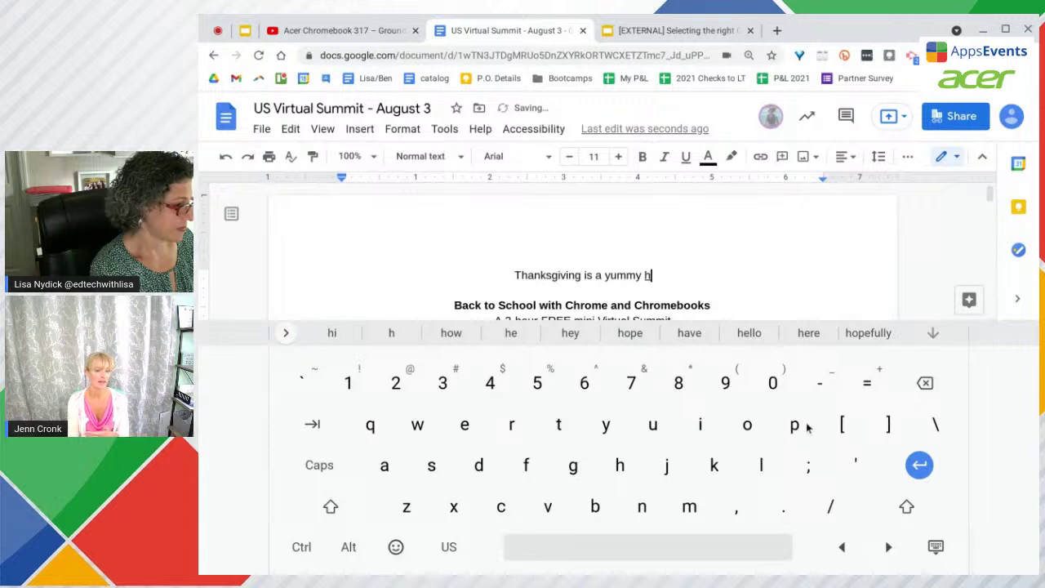
click(747, 425)
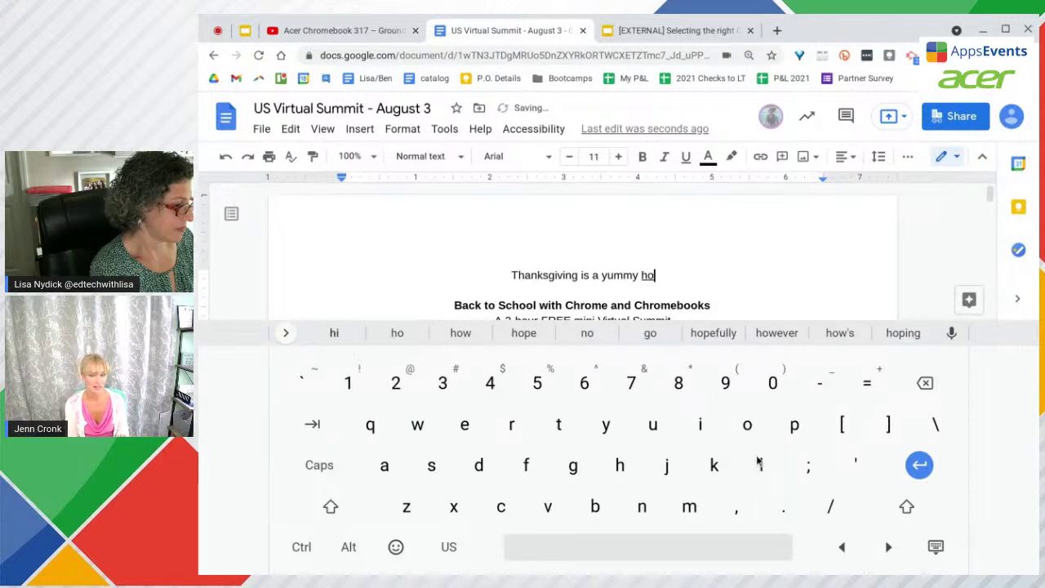
click(759, 462)
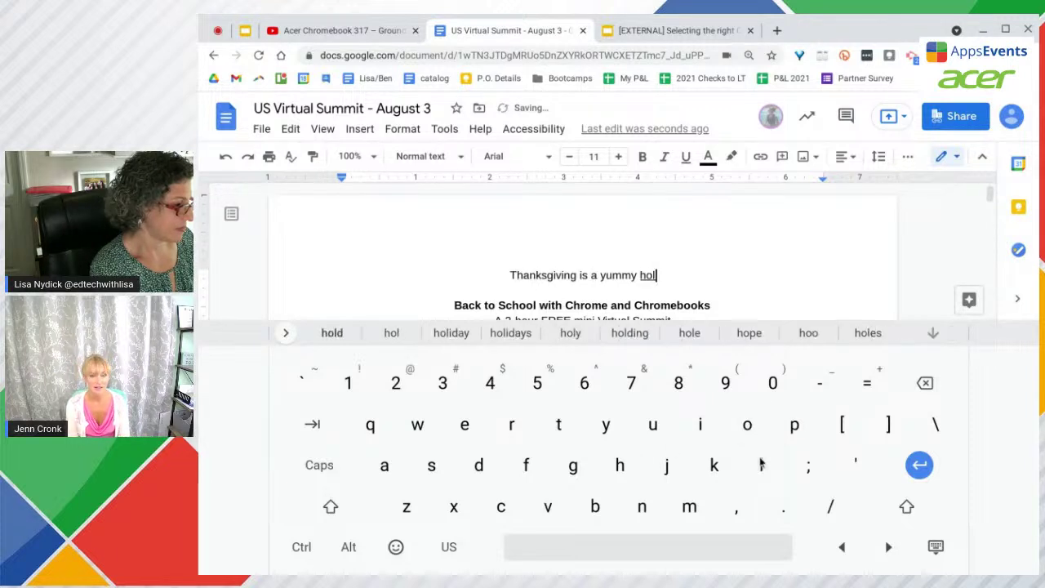
click(458, 334)
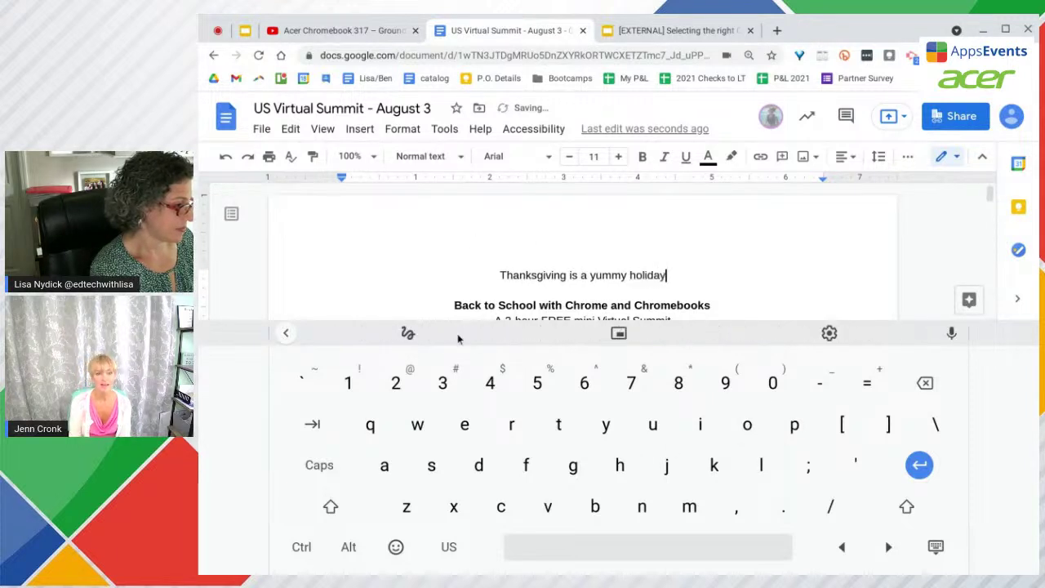
click(784, 510)
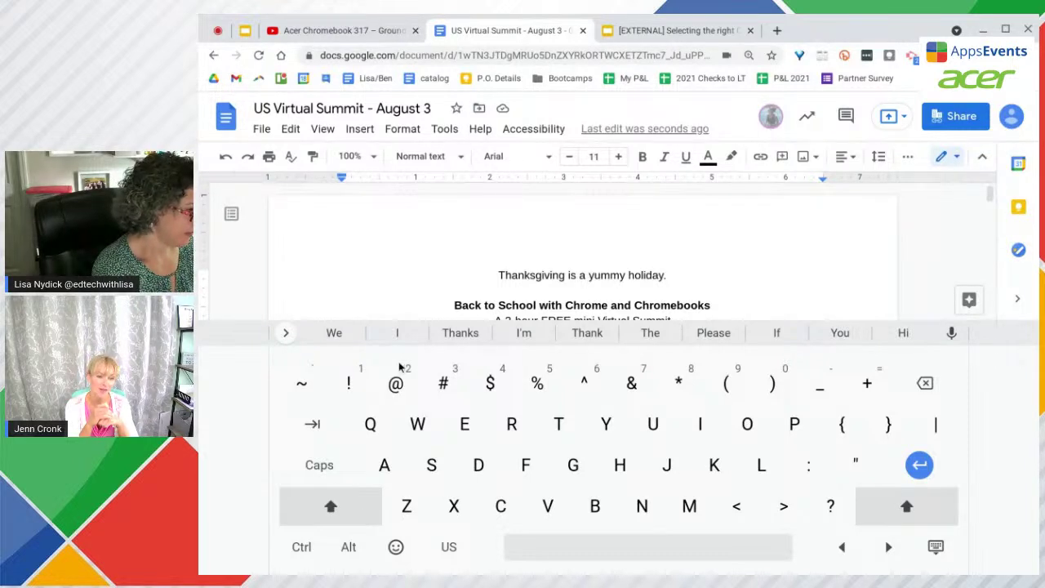
- Switch the on-screen keyboard to handwriting input and dismiss the notice about editing text
click(286, 333)
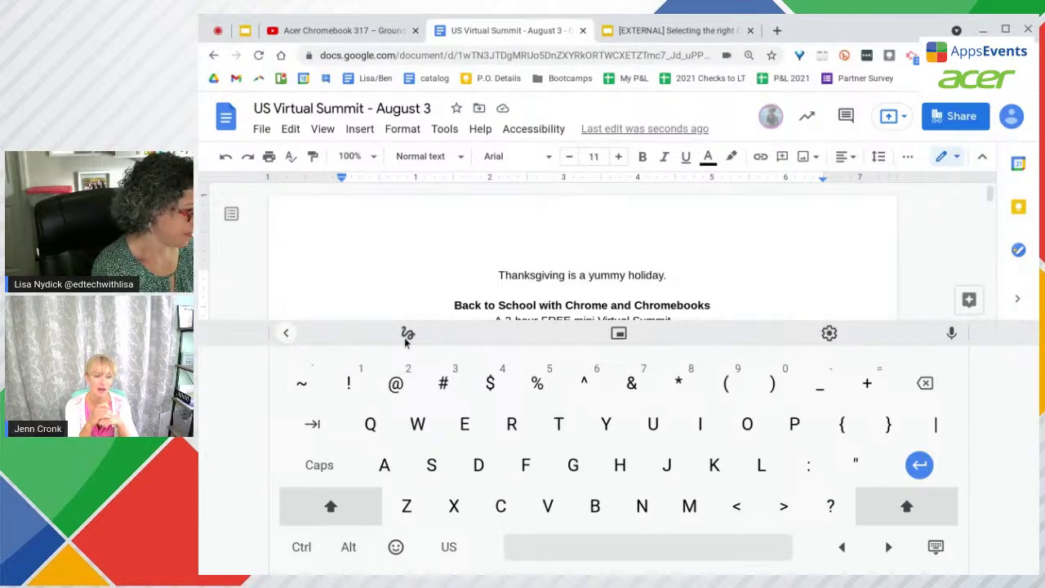
click(408, 333)
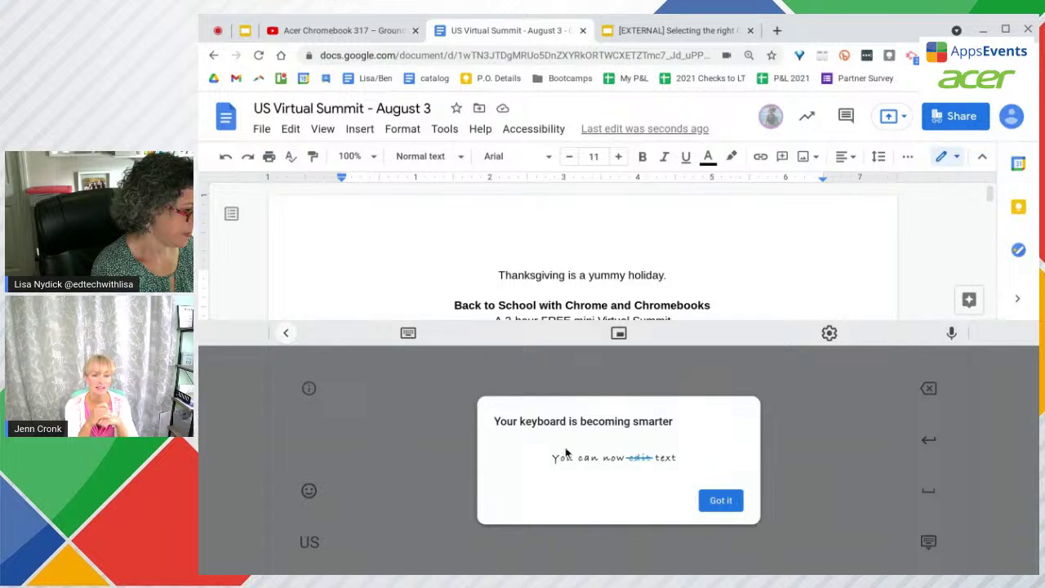
click(721, 502)
- Handwrite the presenter's first name and "was here." after the holiday sentence, and accept the spelling suggestion "here" for the misrecognized word
click(399, 396)
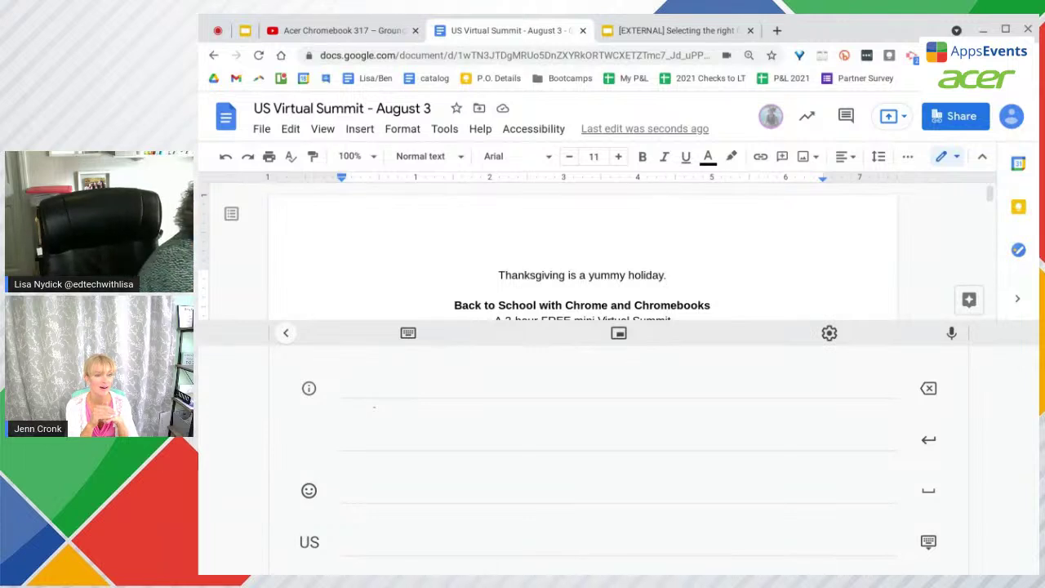
mouse_move(414, 384)
mouse_down()
mouse_move(368, 461)
mouse_move(433, 467)
mouse_up()
drag(471, 423, 455, 467)
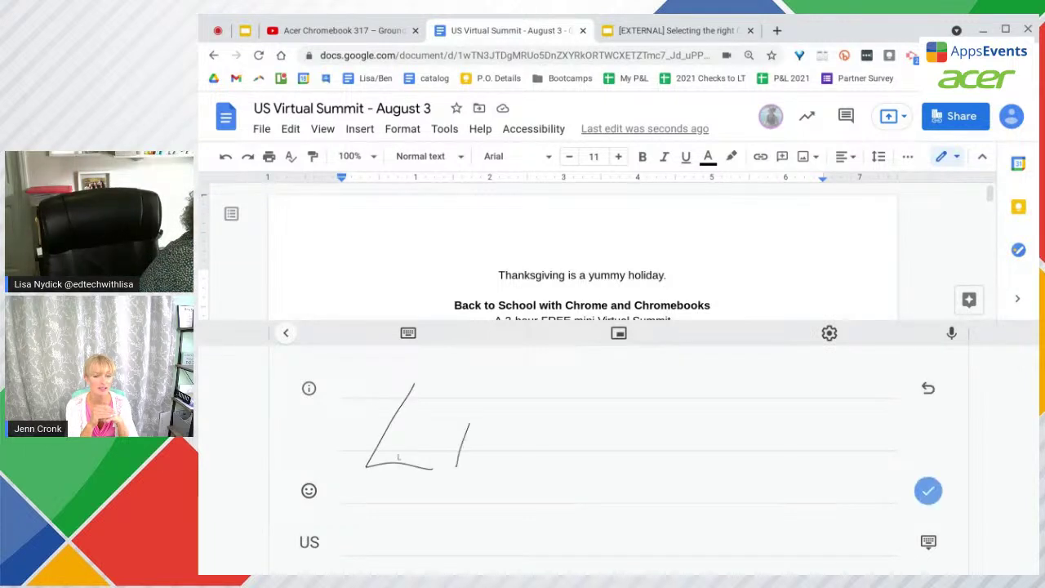
drag(456, 398, 451, 414)
drag(537, 421, 483, 471)
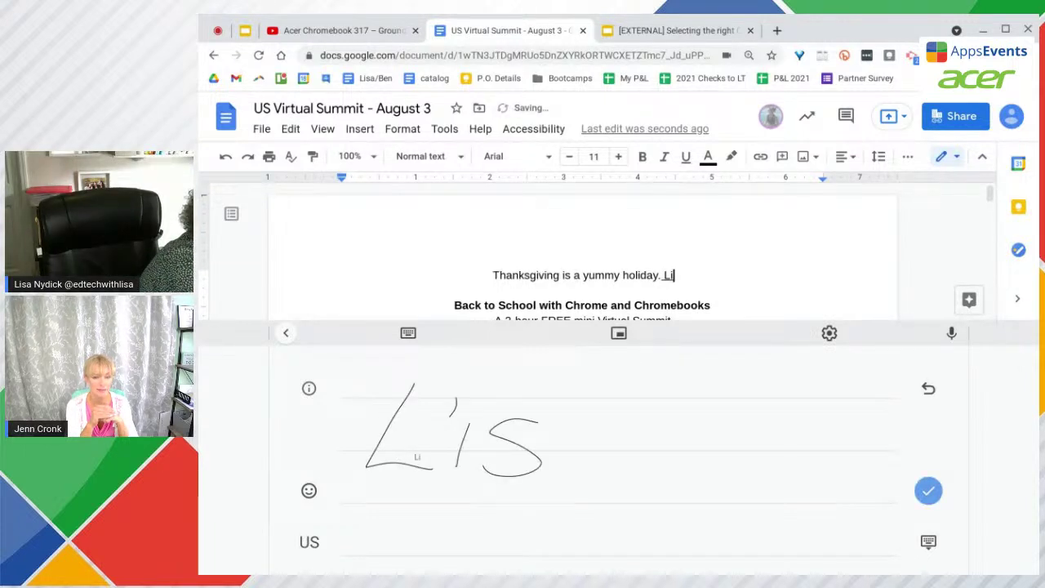
mouse_move(586, 428)
mouse_down()
mouse_move(553, 458)
mouse_move(603, 484)
mouse_up()
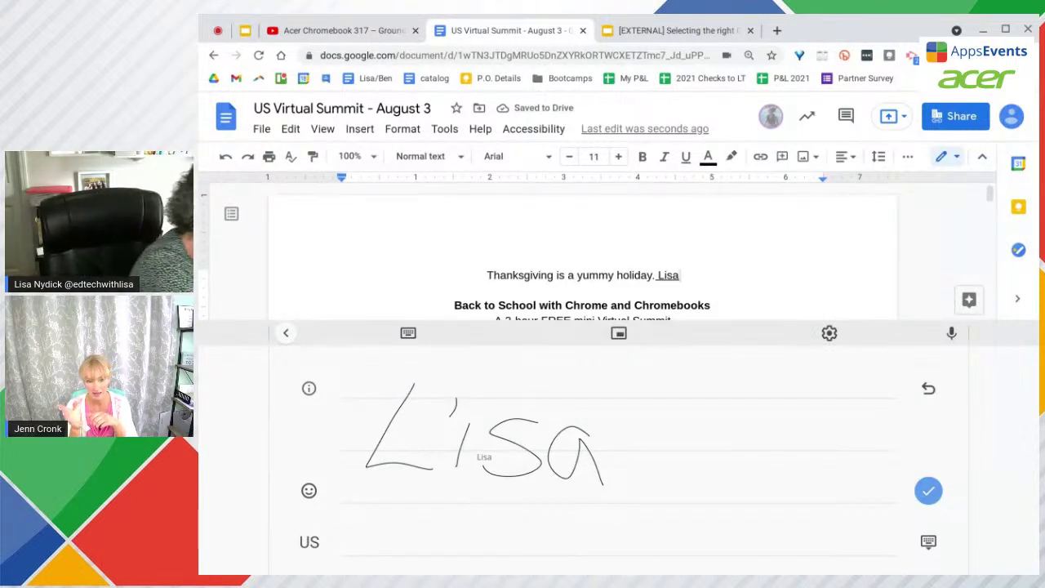
mouse_move(640, 431)
mouse_down()
mouse_move(681, 444)
mouse_move(722, 410)
mouse_move(766, 476)
mouse_up()
mouse_move(814, 423)
mouse_down()
mouse_move(782, 441)
mouse_move(774, 471)
mouse_up()
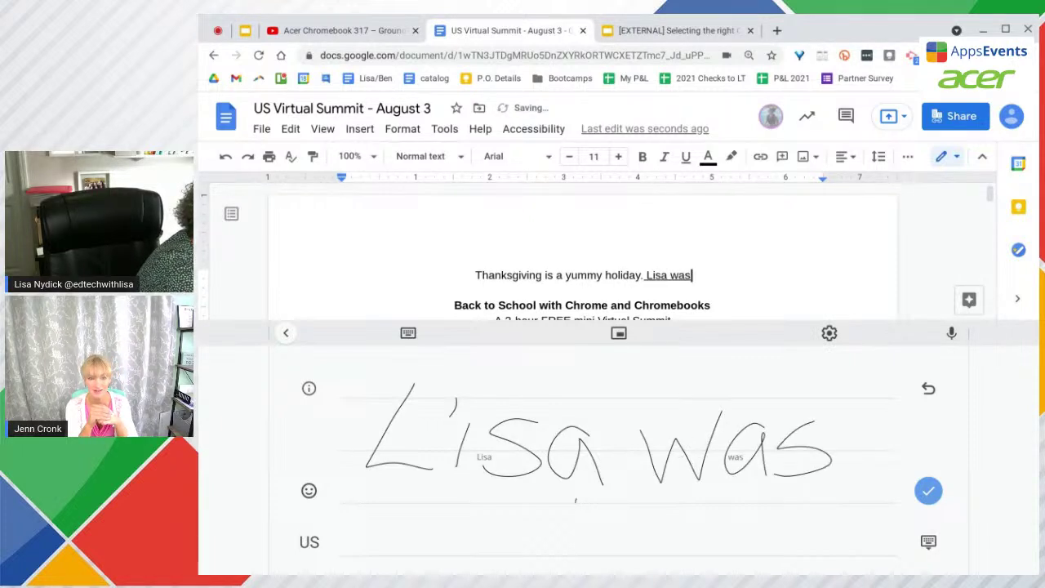
mouse_move(576, 500)
mouse_down()
mouse_move(616, 564)
mouse_move(683, 513)
mouse_move(691, 560)
mouse_up()
mouse_move(701, 521)
mouse_down()
mouse_move(705, 559)
mouse_move(768, 531)
mouse_move(783, 557)
mouse_up()
click(801, 547)
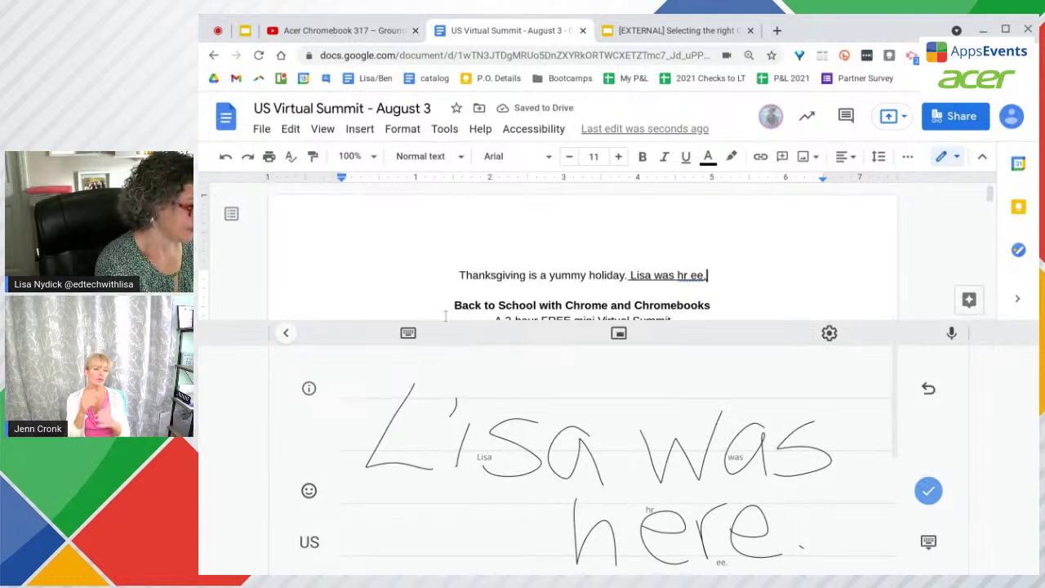
click(690, 276)
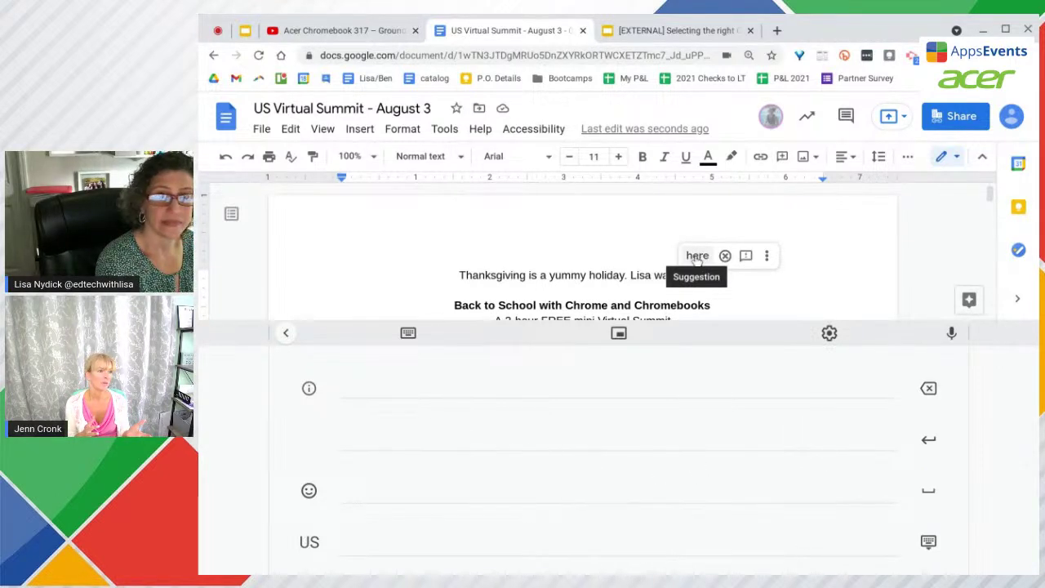
click(698, 255)
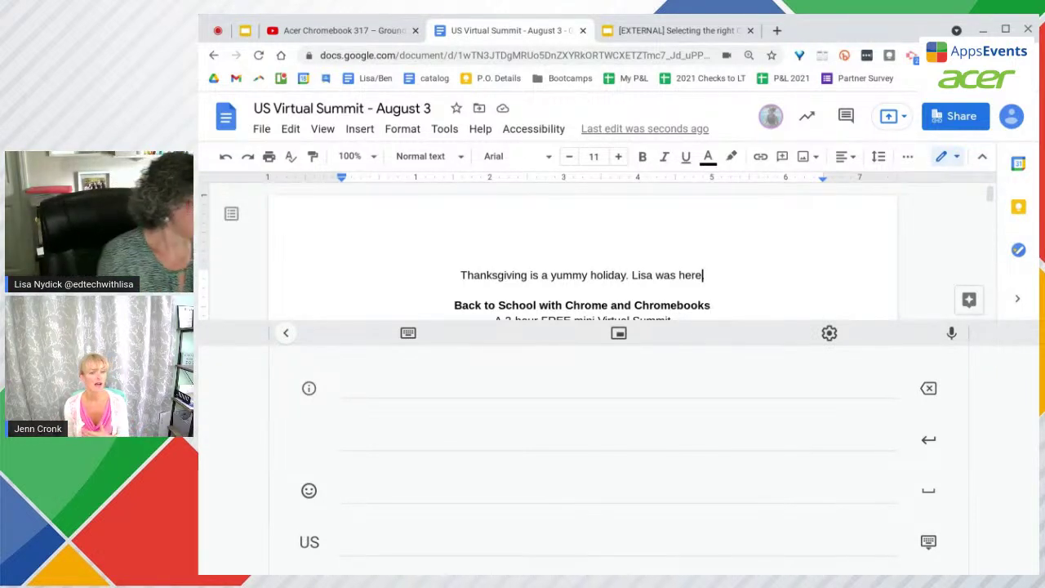
- Handwrite the word "Retain" after "here" in the line above the document title
drag(359, 390, 358, 526)
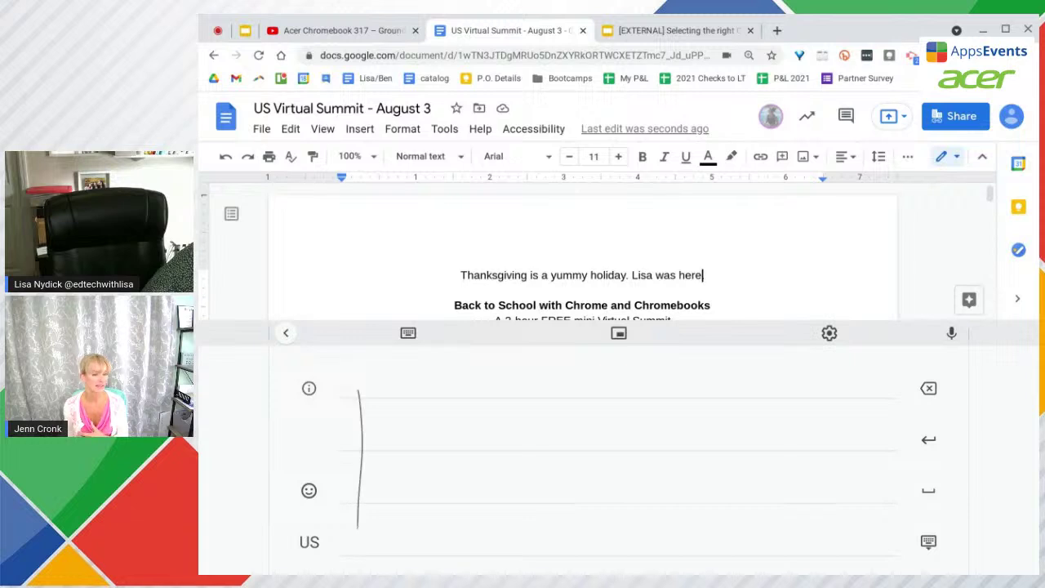
drag(392, 400, 405, 510)
drag(359, 396, 391, 394)
drag(416, 464, 454, 510)
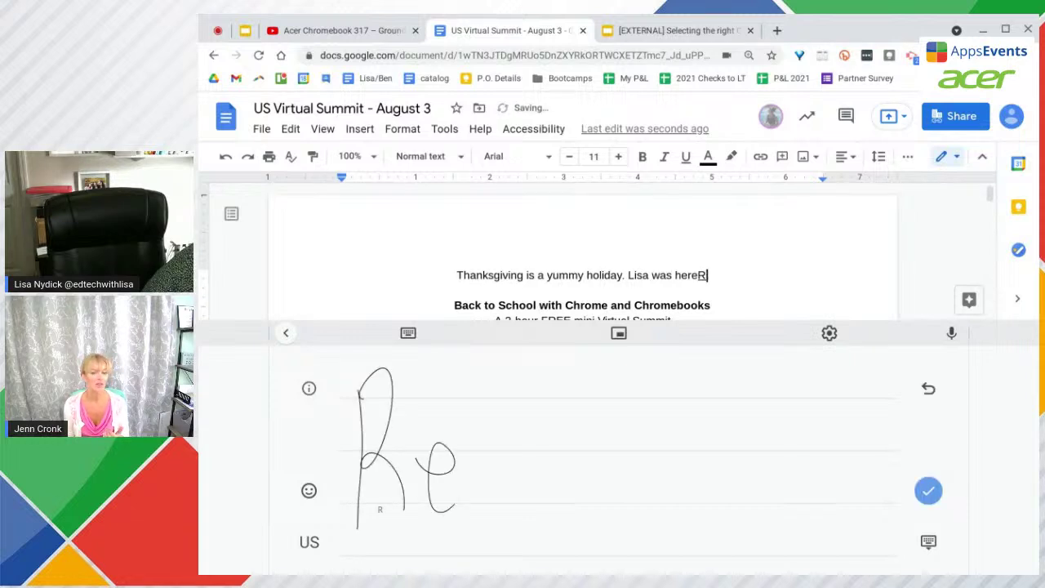
drag(465, 392, 481, 501)
drag(464, 456, 507, 446)
mouse_move(543, 459)
mouse_down()
mouse_move(548, 516)
mouse_move(573, 513)
mouse_up()
mouse_move(587, 467)
mouse_down()
mouse_move(600, 513)
mouse_move(637, 507)
mouse_up()
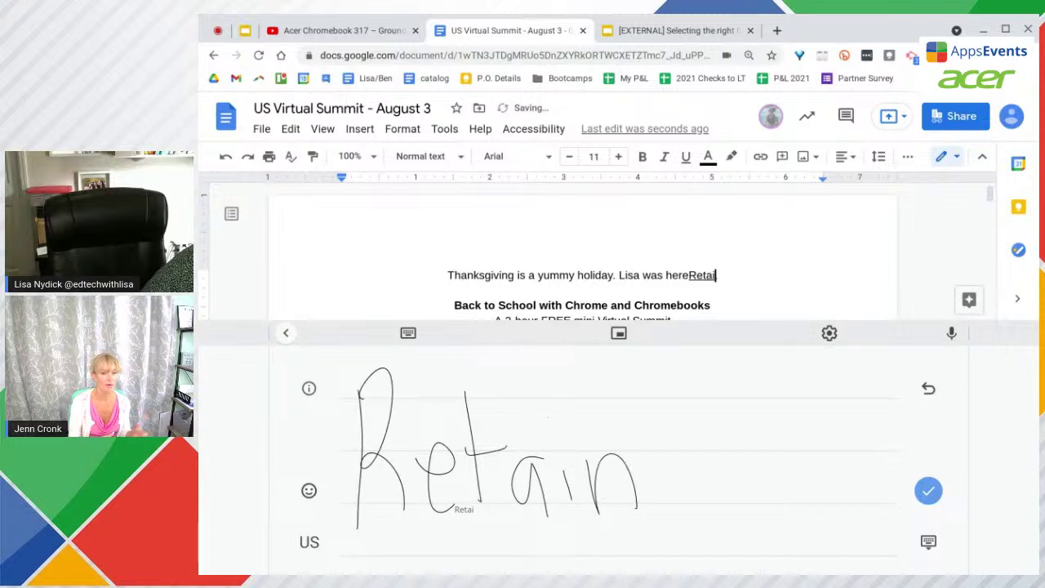
click(560, 418)
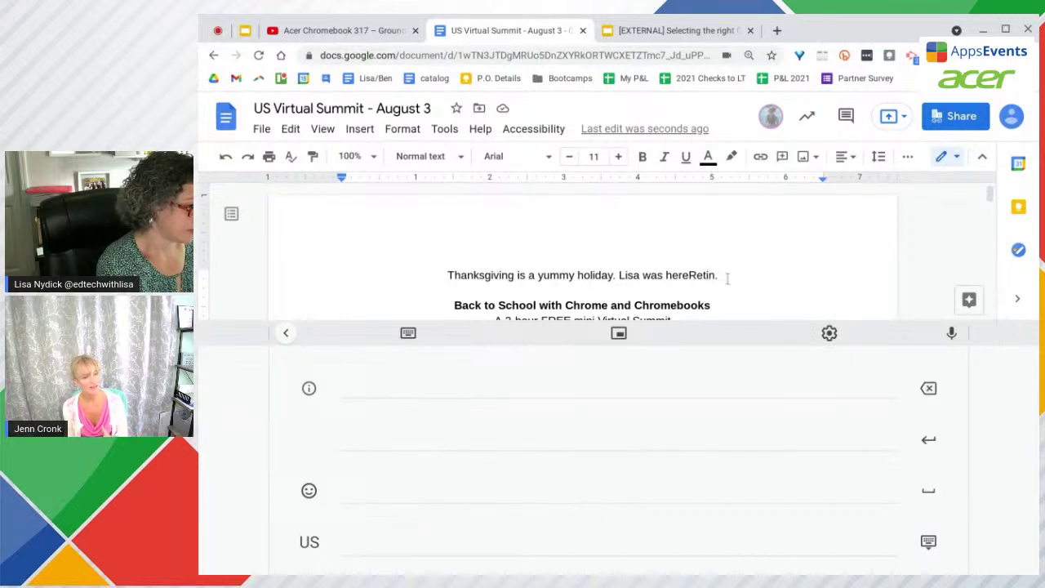
- Correct the last handwritten word to "Retain", add a period after "here" and move "Retain." onto its own line
key(Left)
key(Left)
text(a)
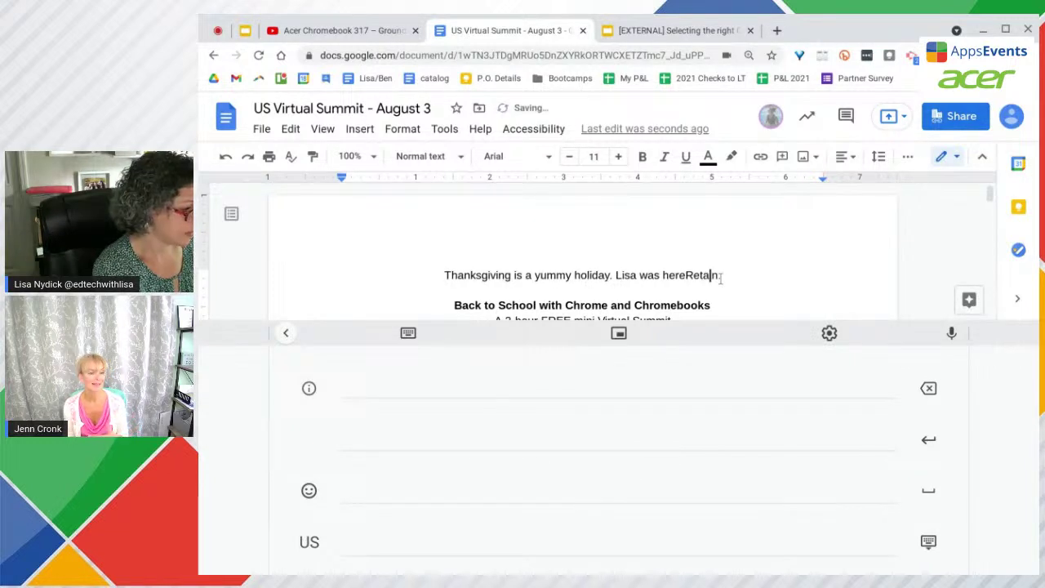
click(690, 276)
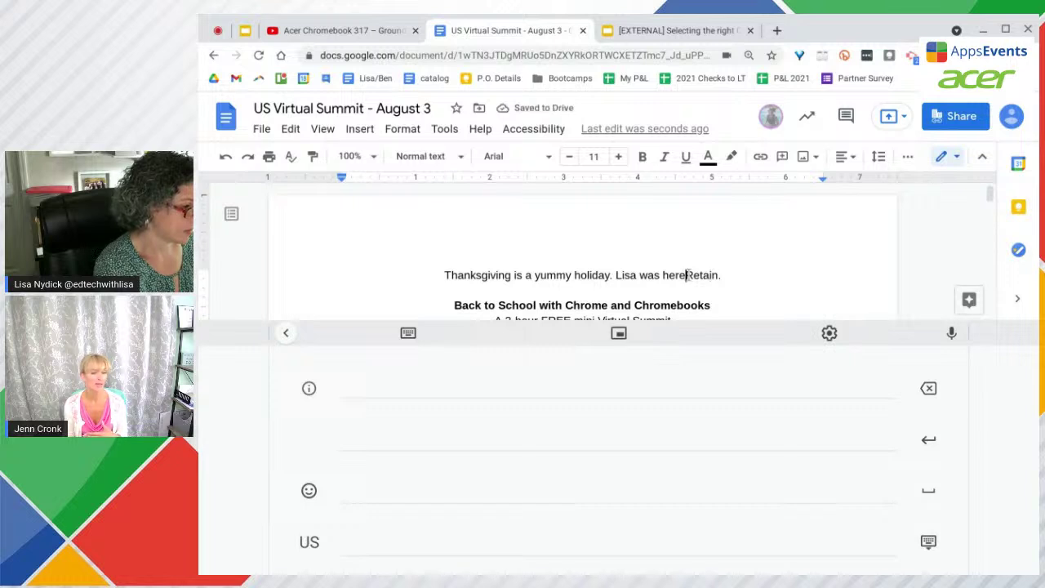
text(.)
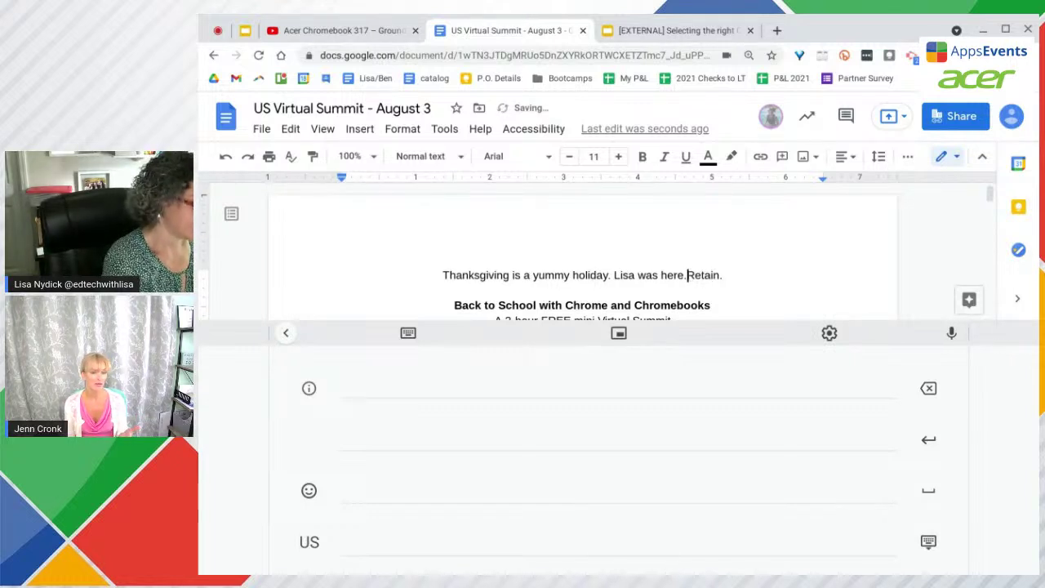
key(Return)
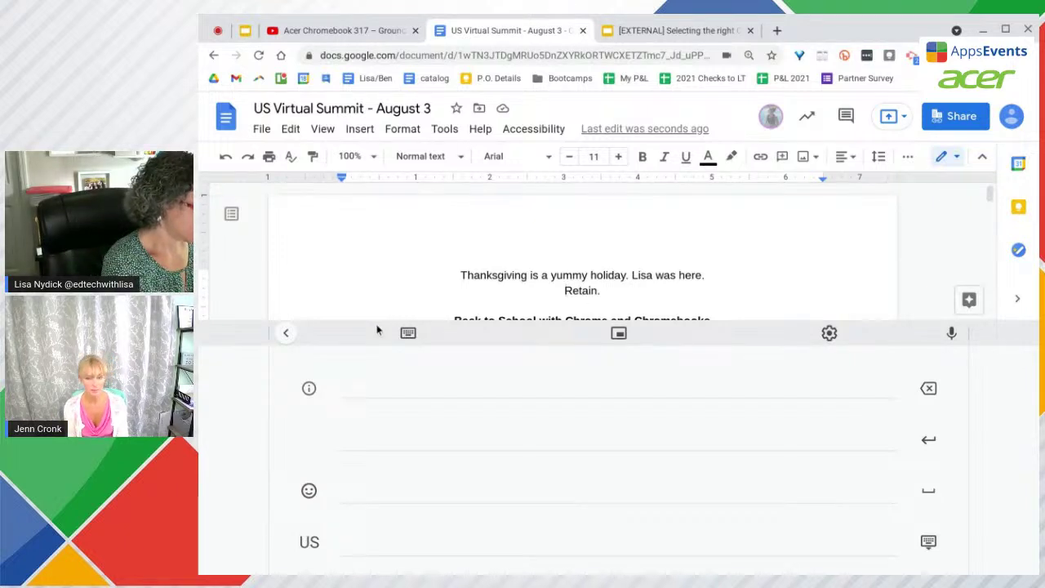
- Try the on-screen keyboard's voice input, acknowledging the notice about sending voice to Google servers, and return to the key layout
click(952, 334)
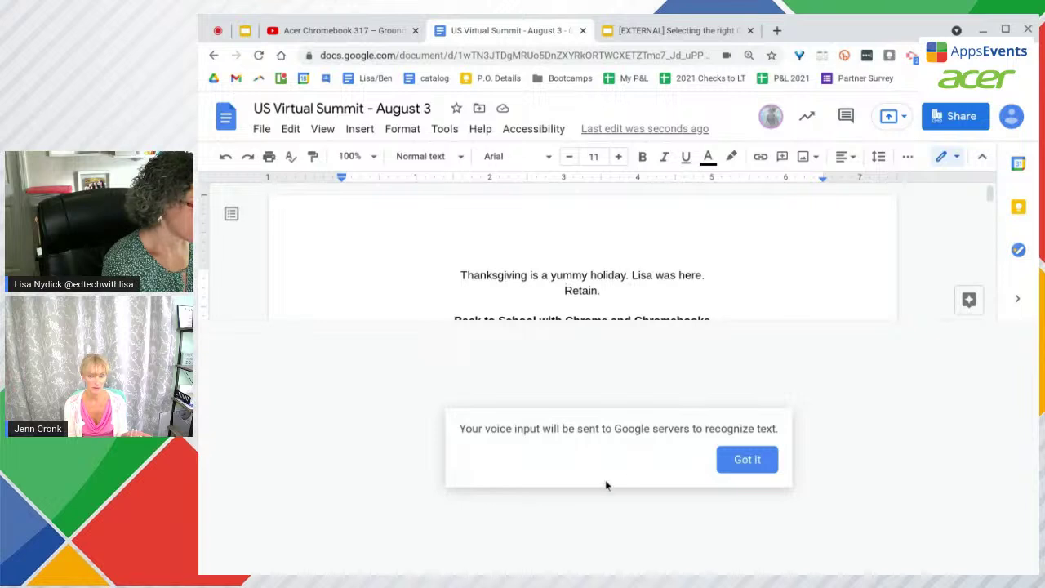
click(747, 460)
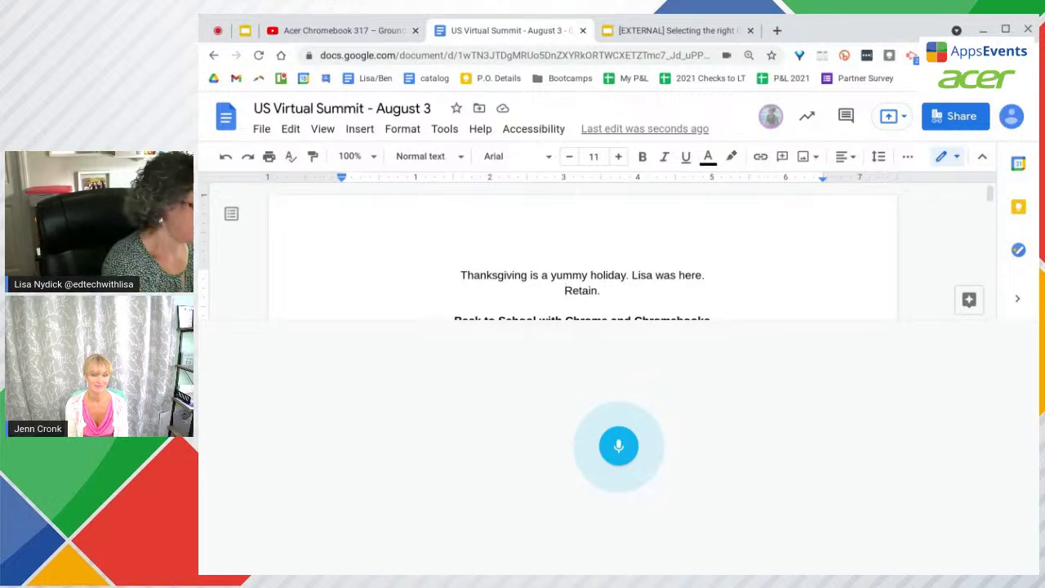
click(630, 450)
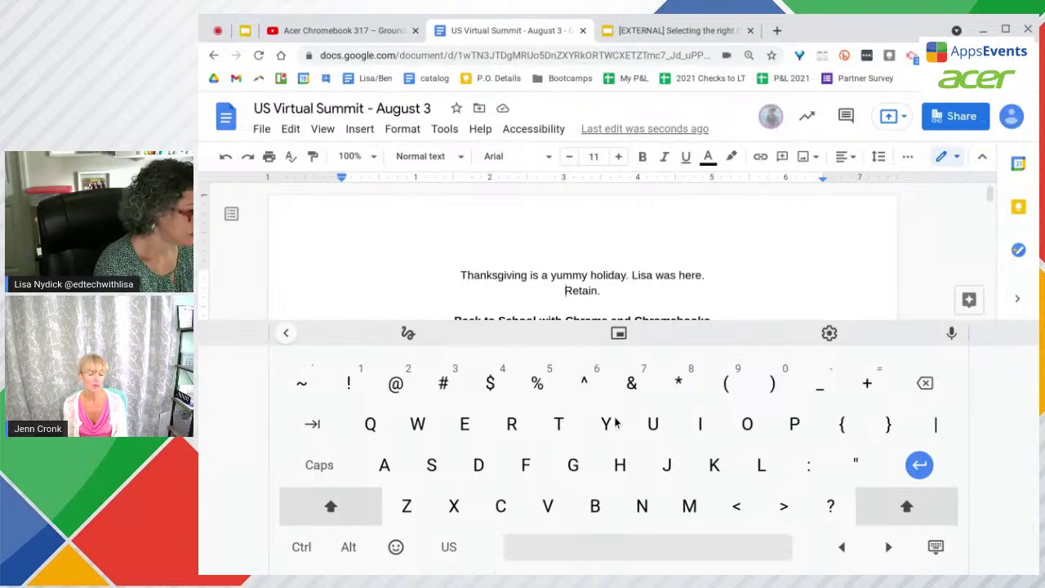
- Change the on-screen keyboard to a small floating one and reposition it over the document's header
click(619, 333)
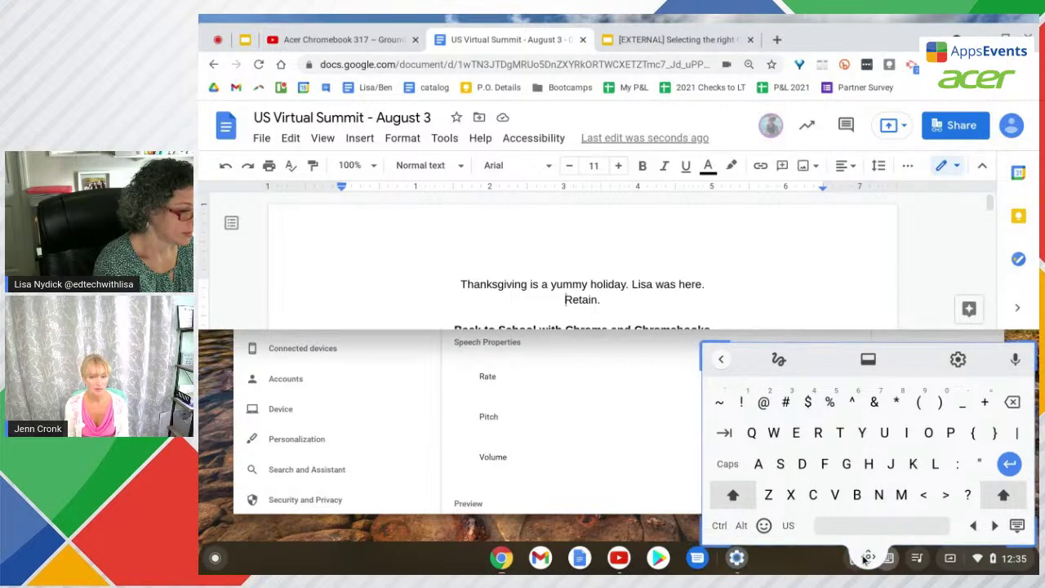
drag(870, 559, 347, 560)
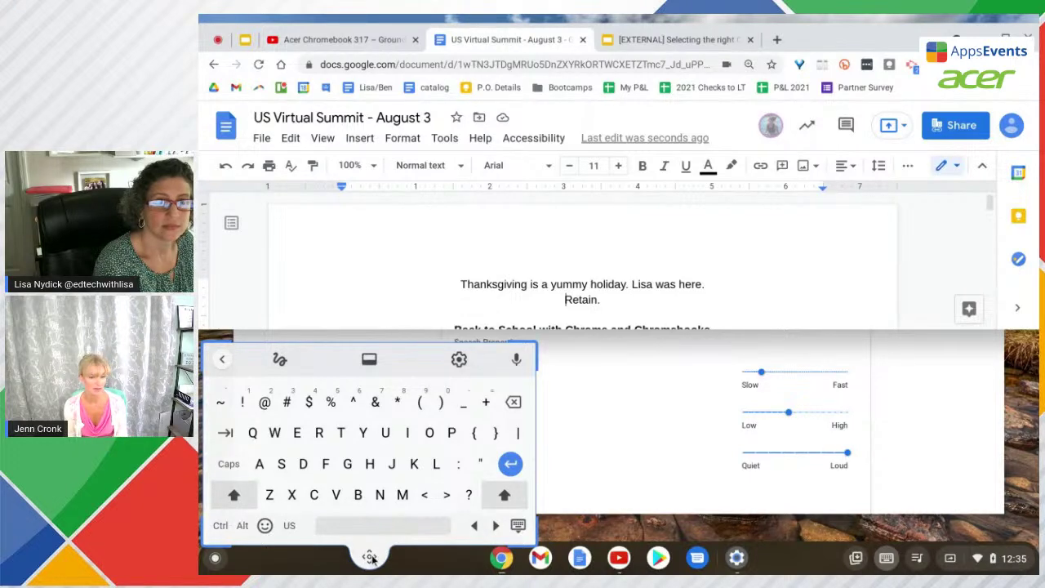
drag(369, 557, 481, 231)
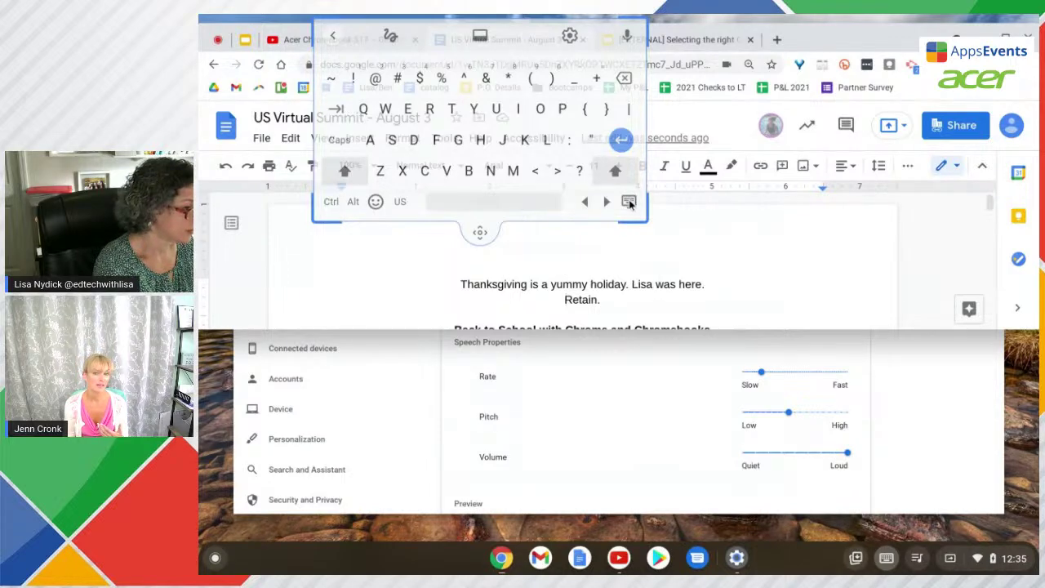
- Hide the floating on-screen keyboard and extend the document window down to just above the shelf
click(631, 204)
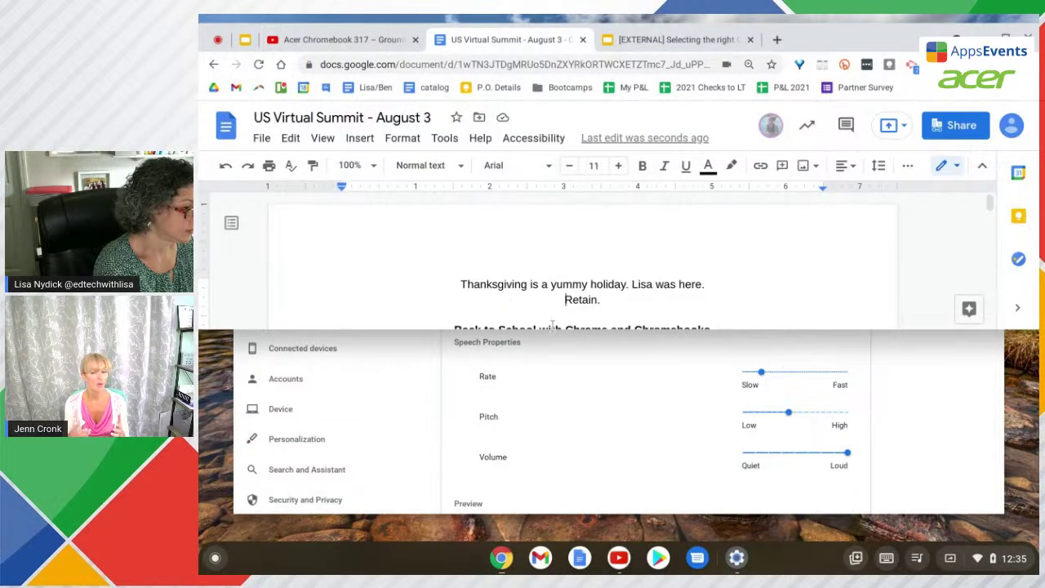
drag(552, 330, 552, 519)
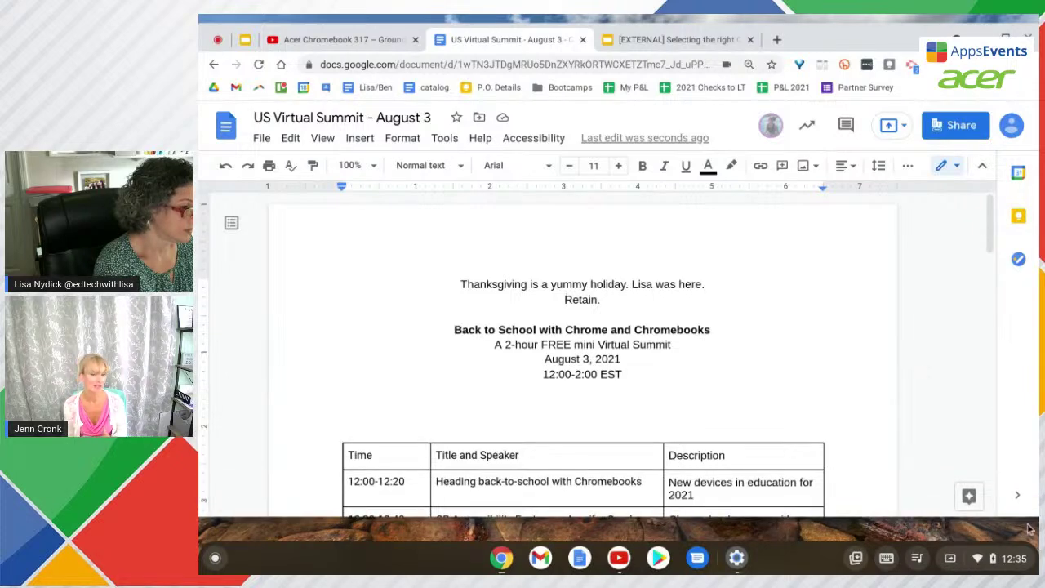
- Turn on the large mouse cursor in the quick accessibility options and return to the document
click(1011, 561)
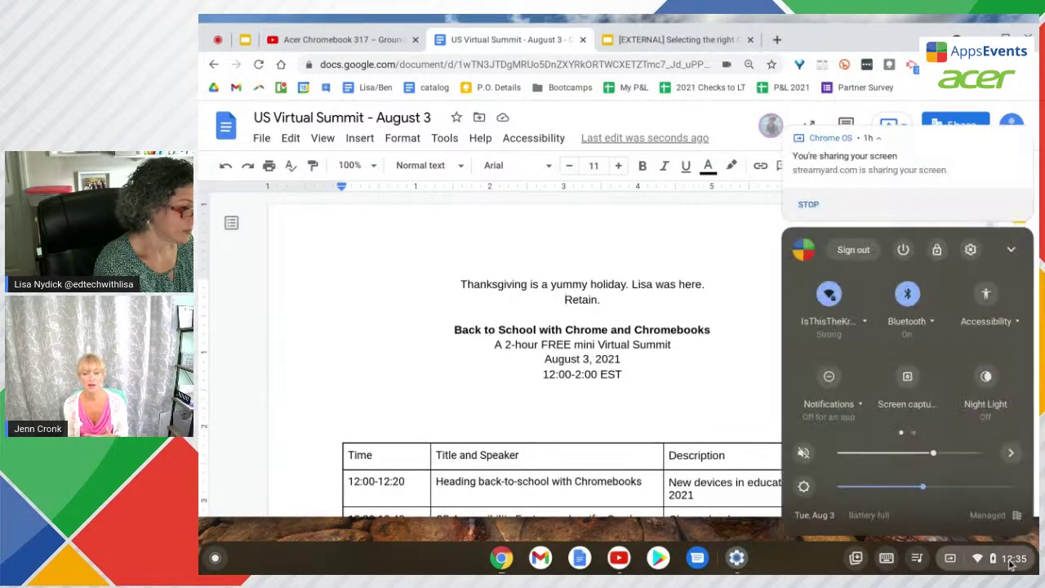
click(986, 296)
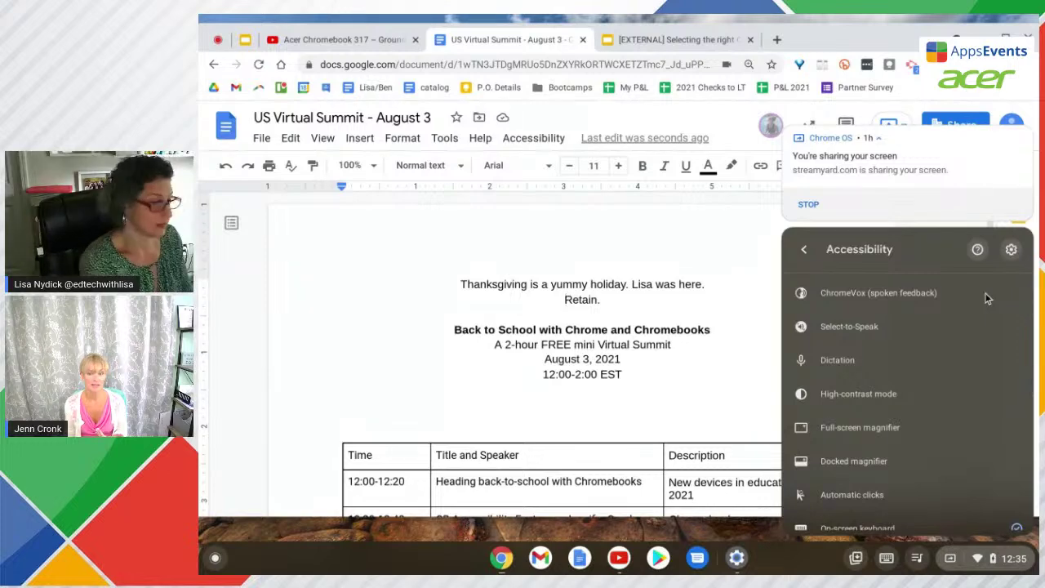
scroll(984, 294, down, 5)
scroll(985, 293, up, 1)
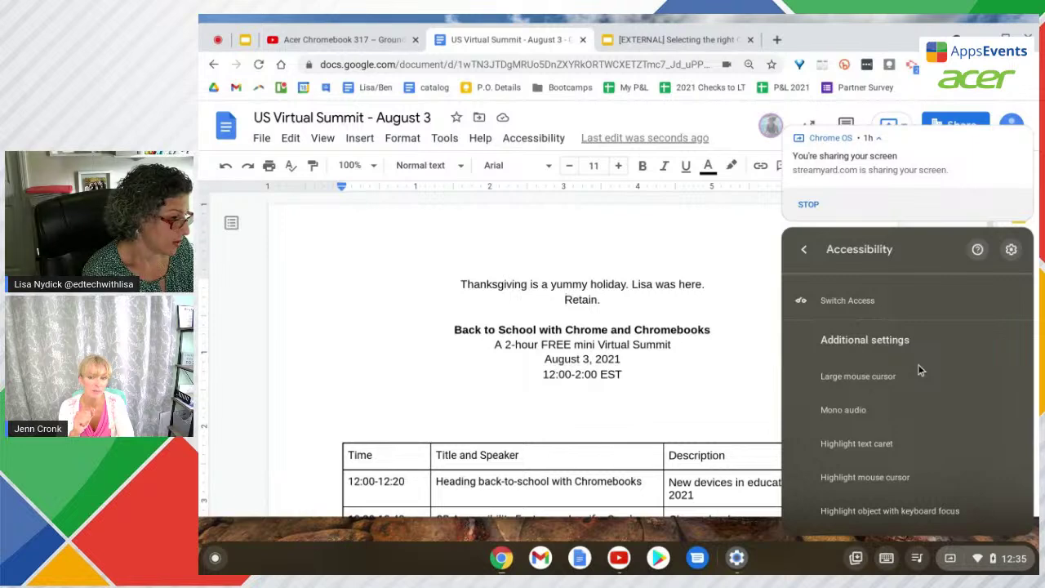
scroll(919, 369, up, 2)
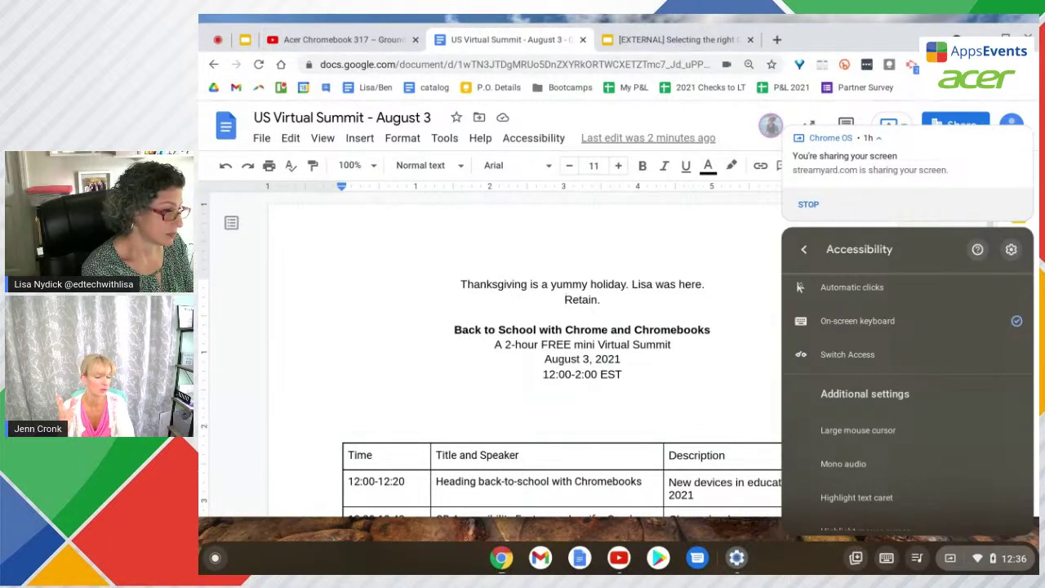
scroll(871, 390, down, 2)
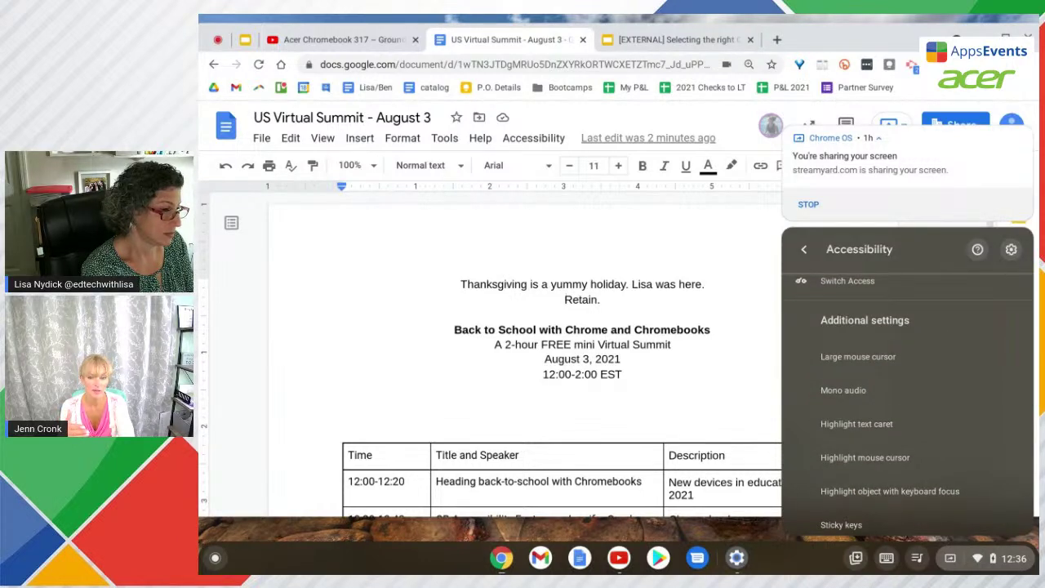
scroll(871, 388, up, 1)
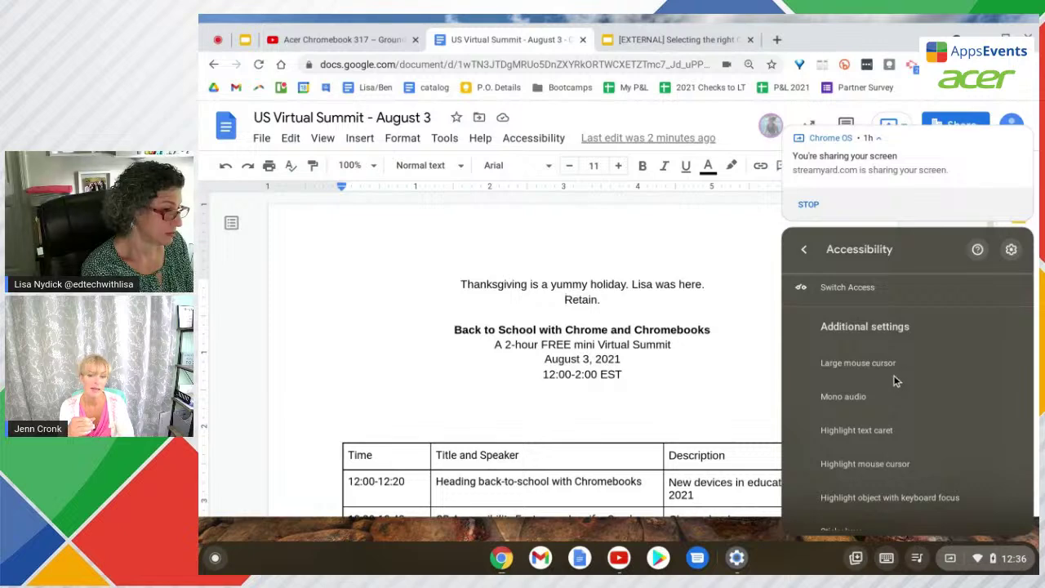
click(866, 361)
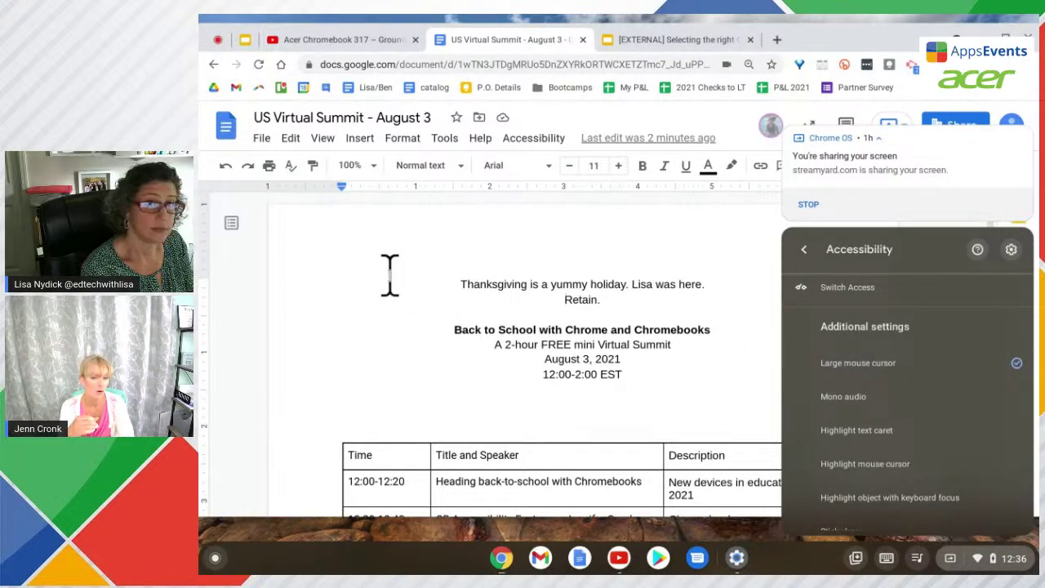
click(455, 269)
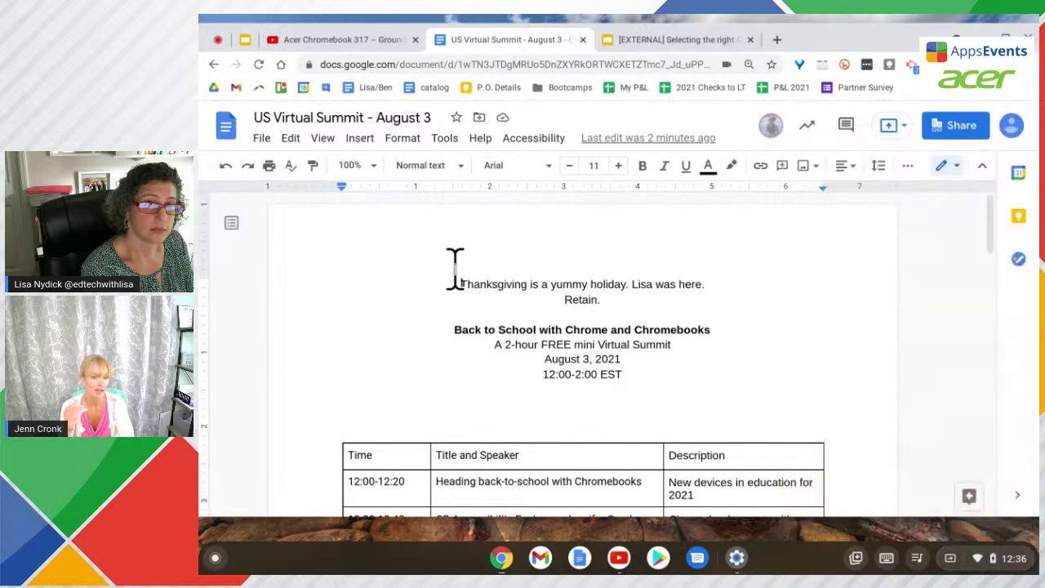
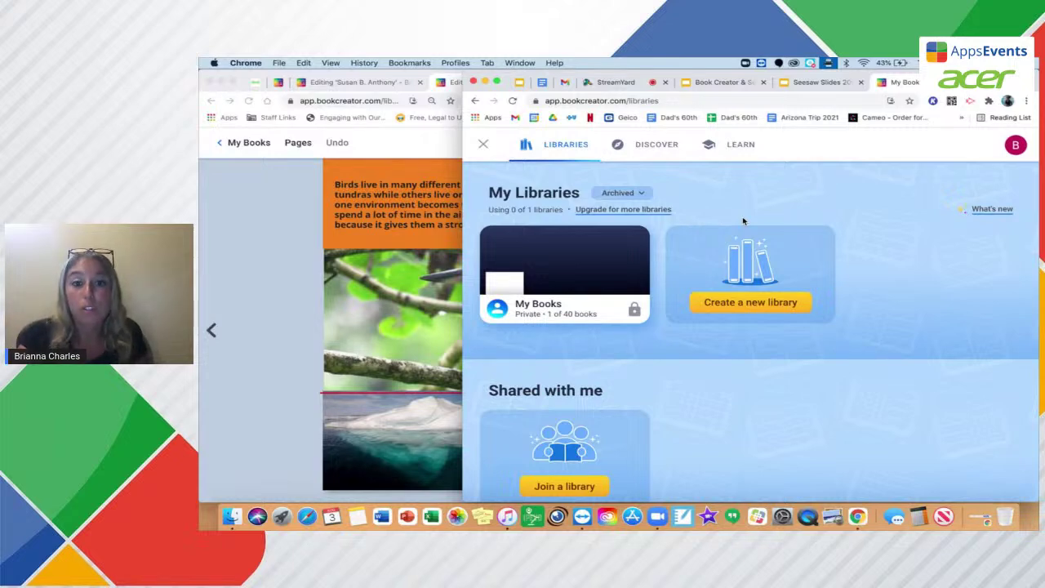
- Create a new library named "Test Library" with the default student permissions
scroll(743, 220, down, 1)
scroll(743, 221, up, 1)
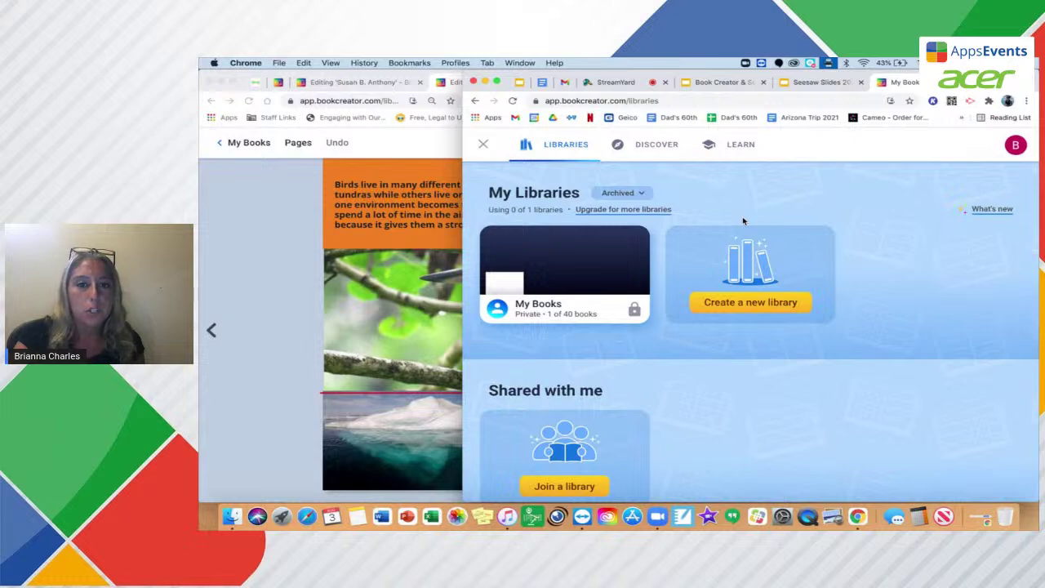
click(730, 303)
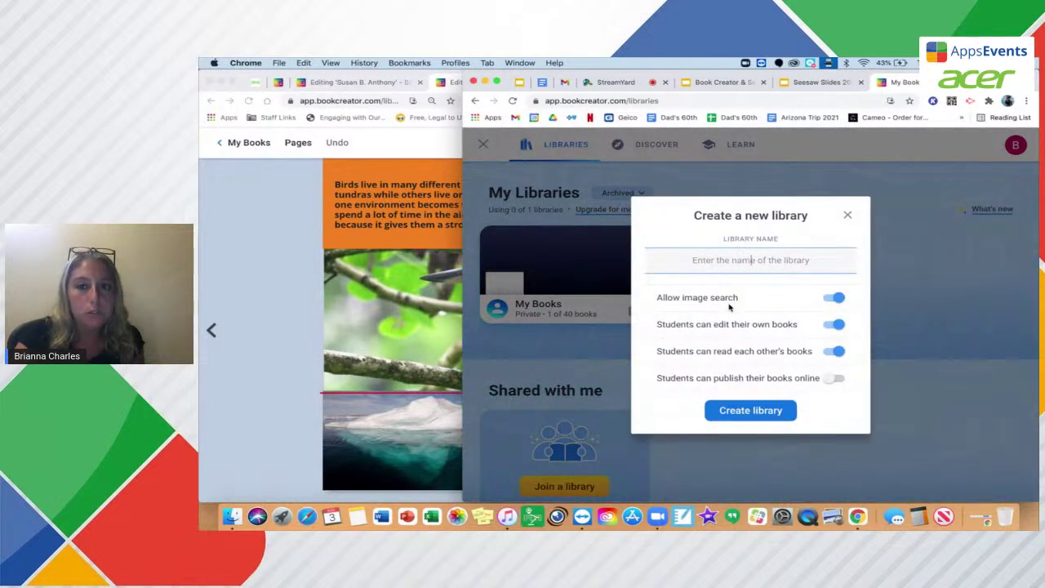
text(T)
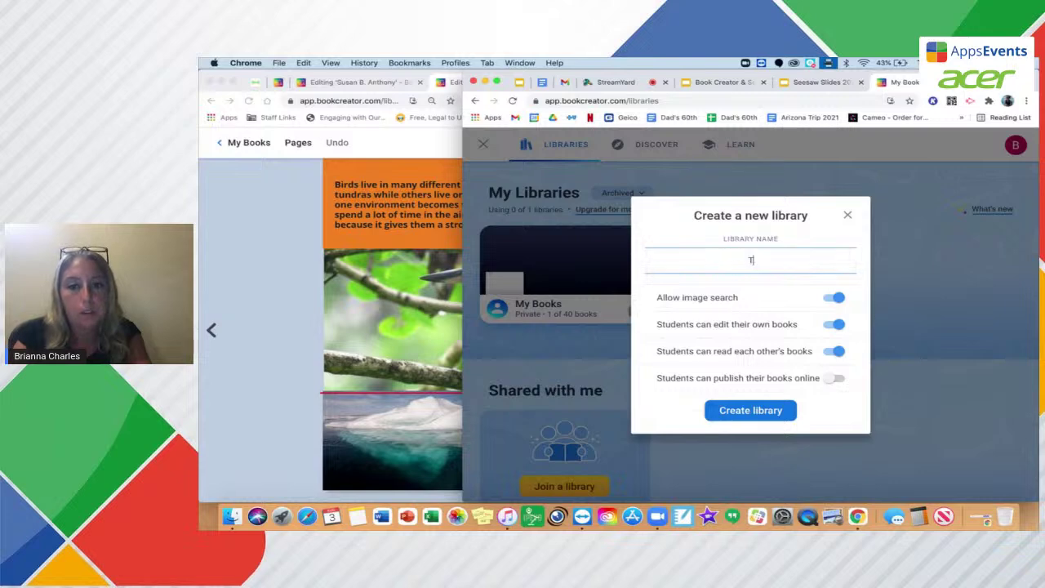
text(est Library)
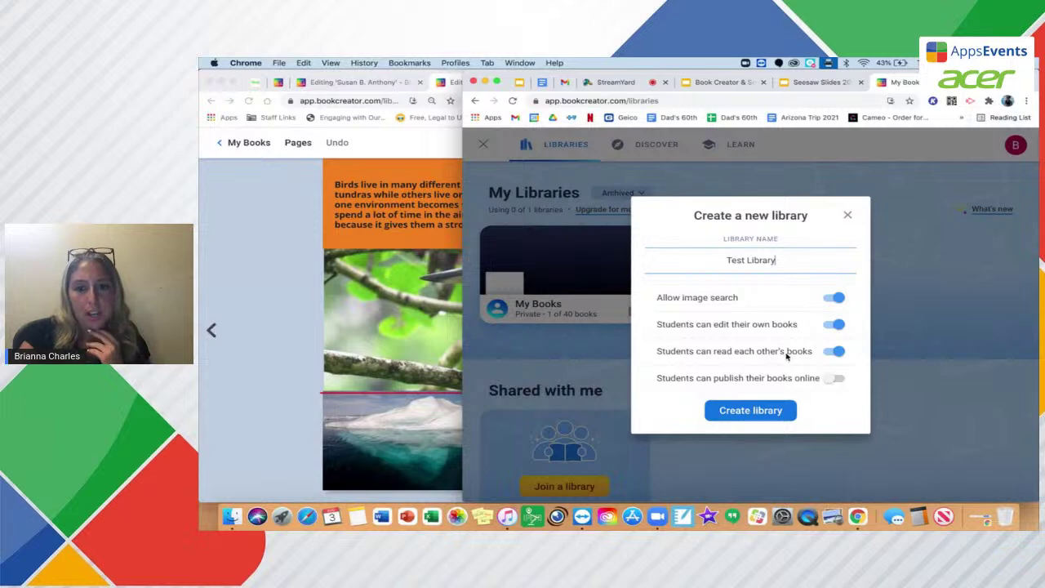
click(744, 410)
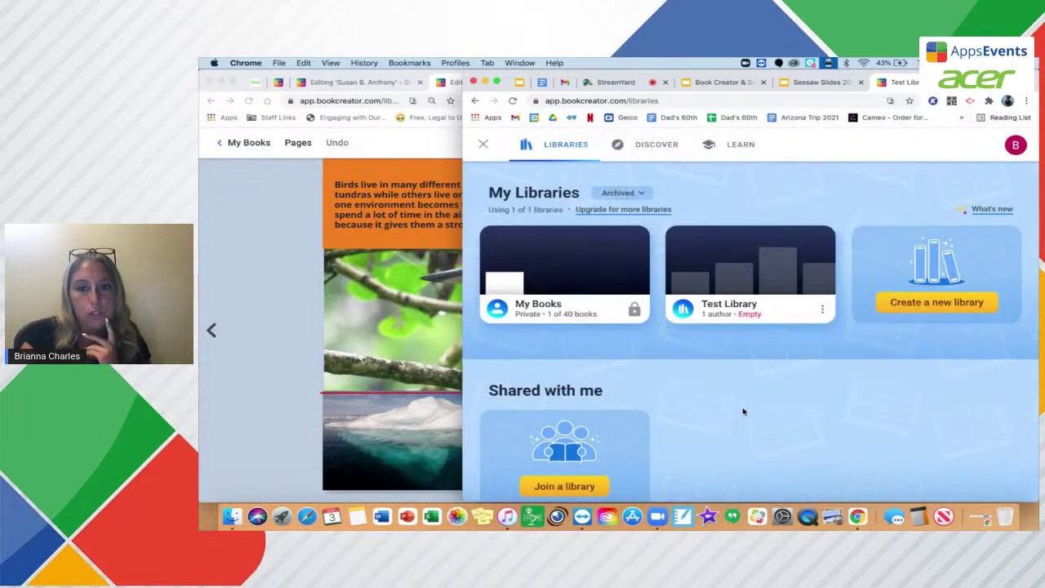
- Open Test Library, clear the message notifications, and view the library's invite code
click(784, 254)
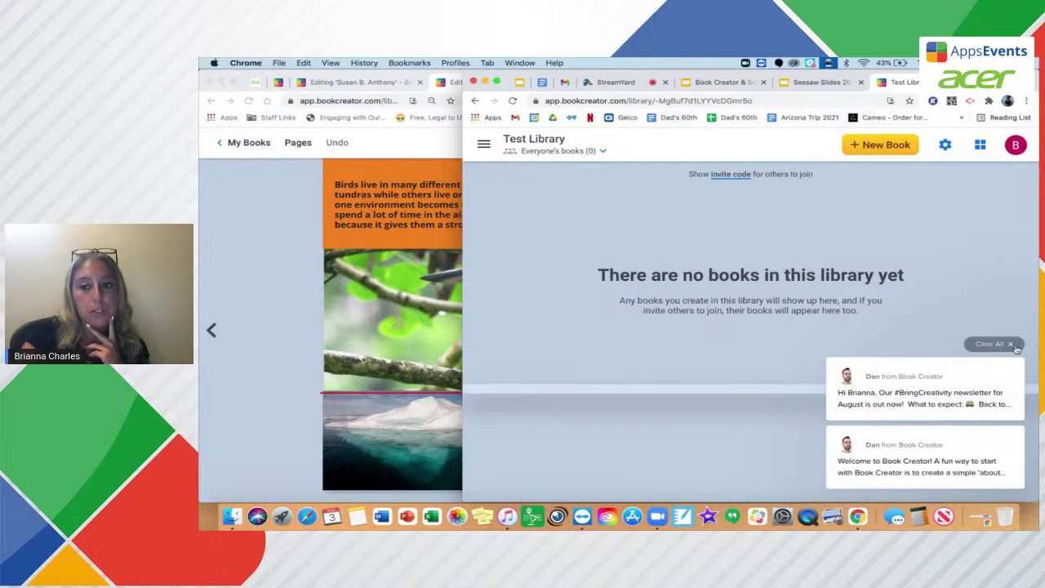
click(1015, 349)
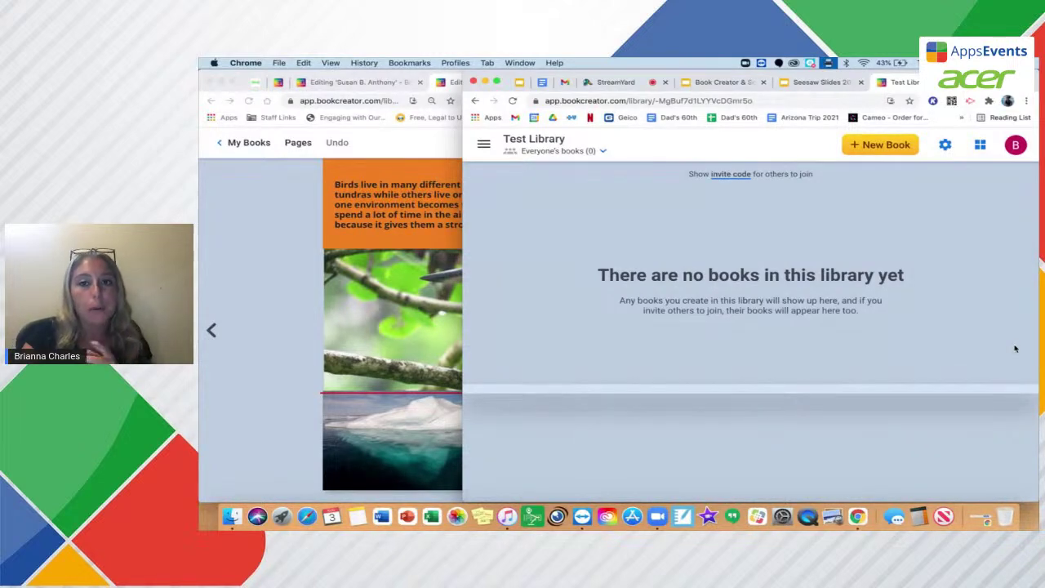
click(735, 174)
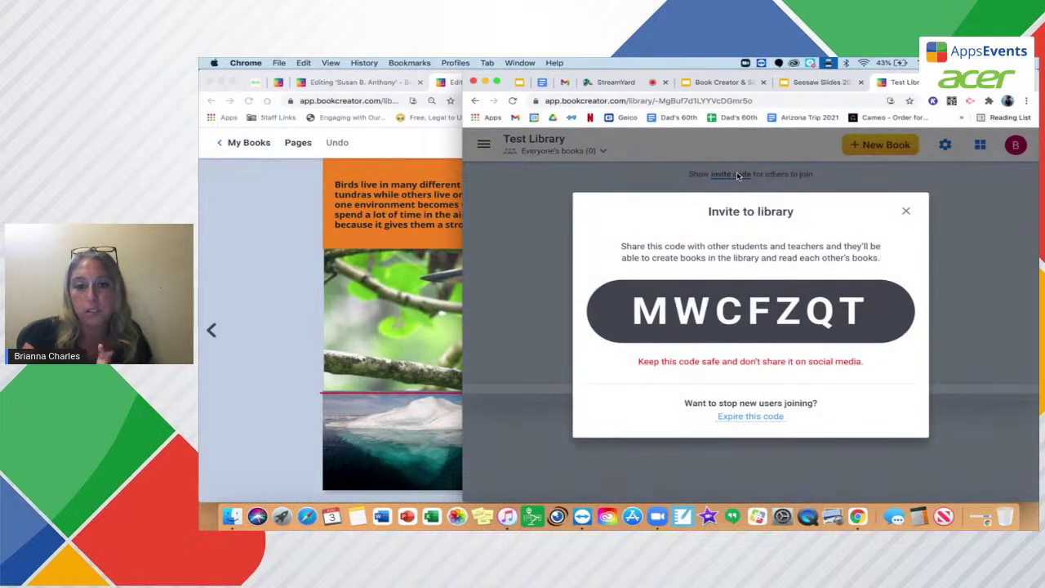
click(908, 212)
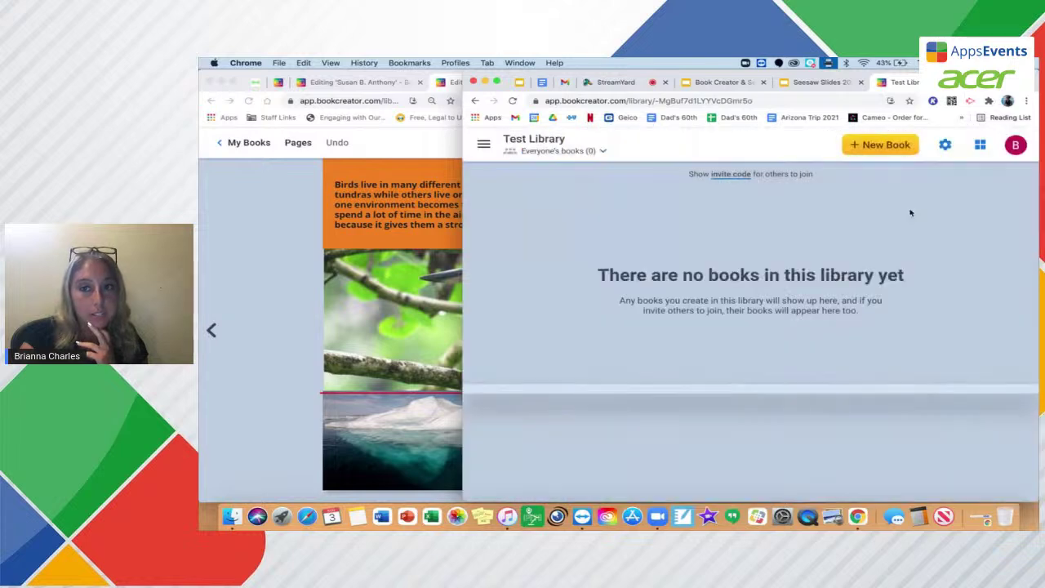
- Browse the templates for a new book and create a blank book in the Square 1:1 shape
click(884, 146)
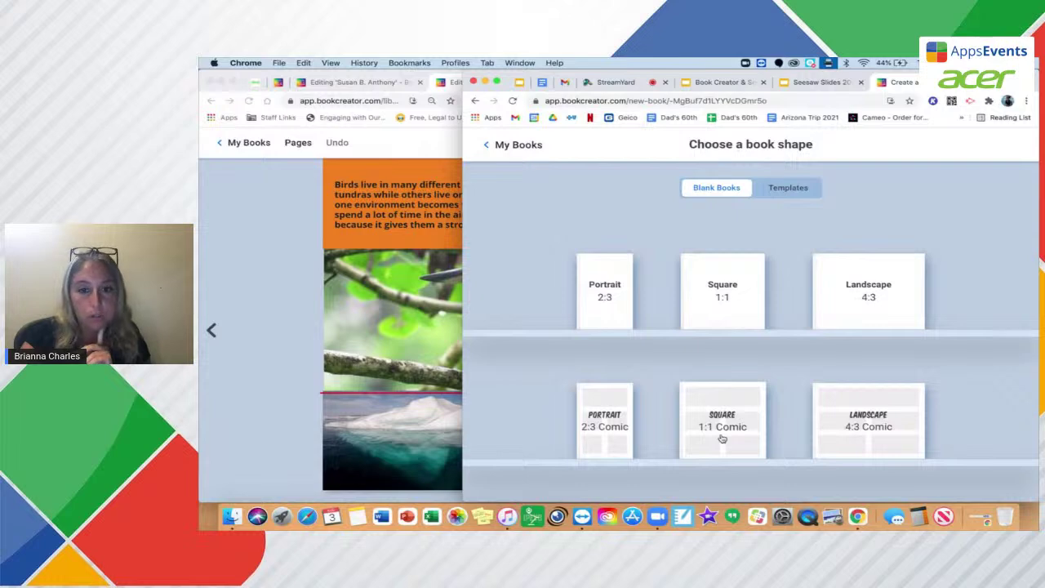
click(797, 187)
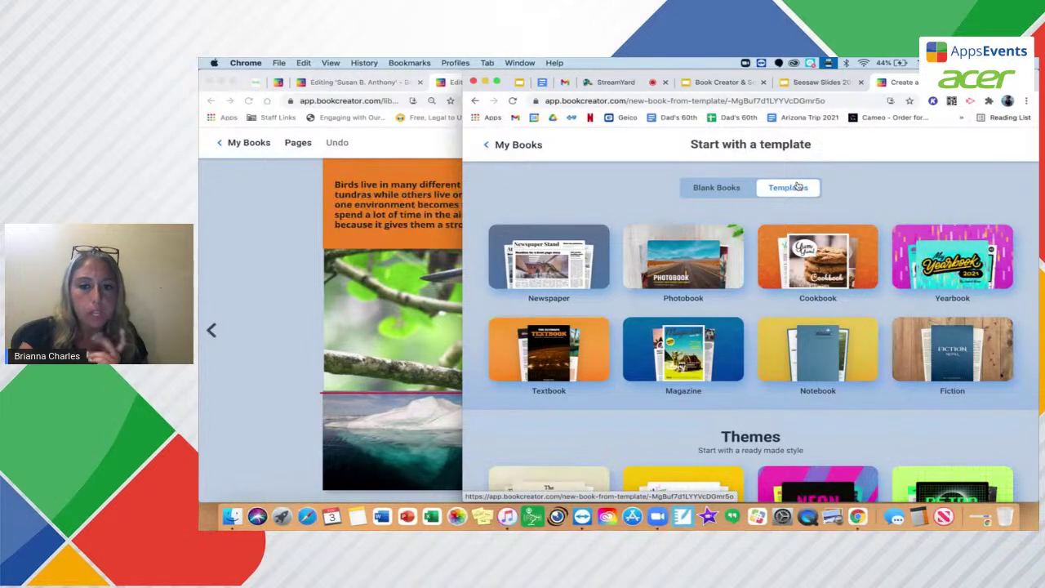
scroll(798, 186, down, 3)
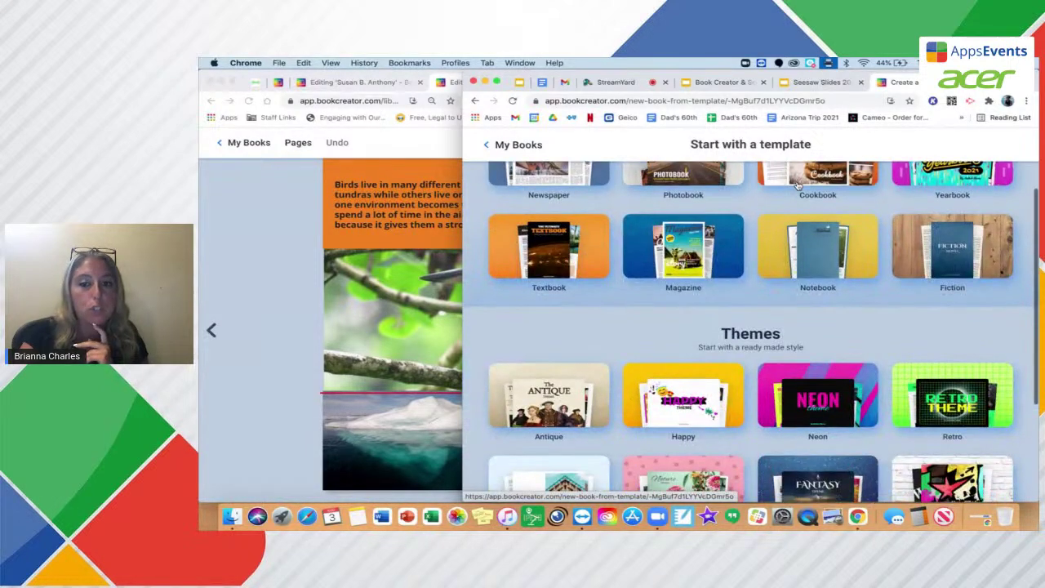
scroll(798, 186, down, 3)
scroll(796, 183, down, 1)
scroll(796, 183, up, 8)
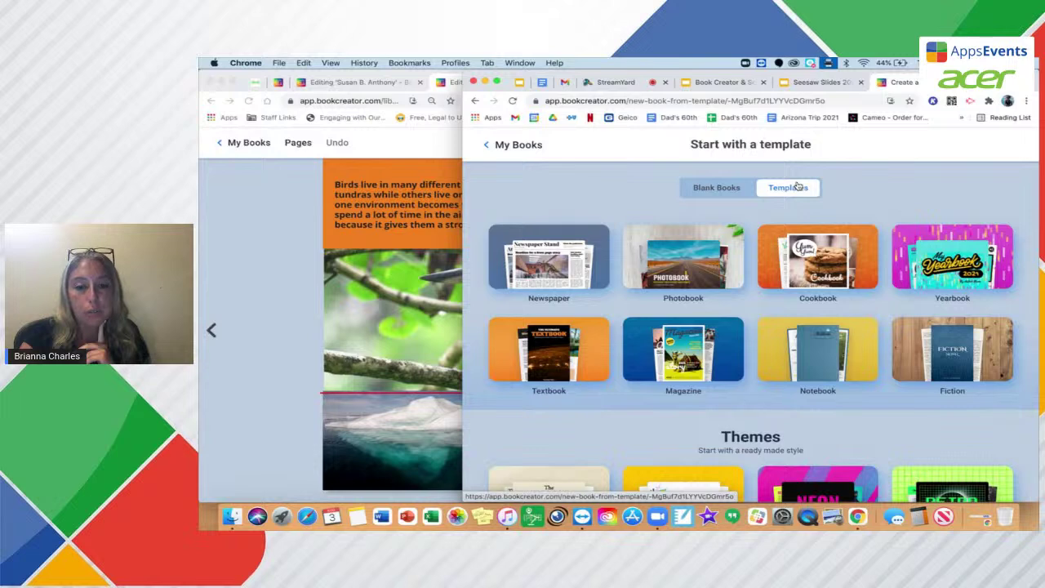
click(740, 187)
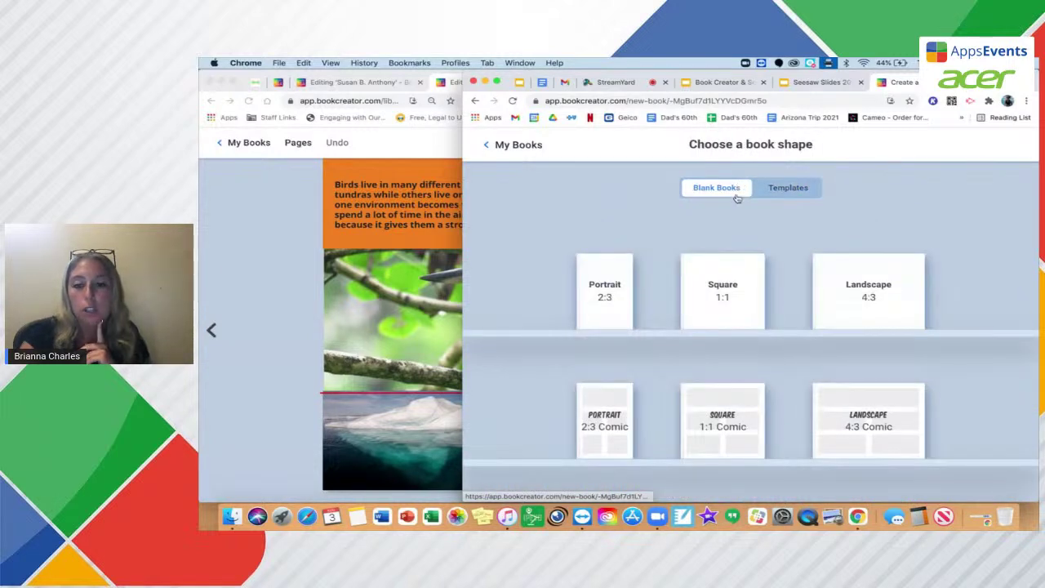
click(709, 310)
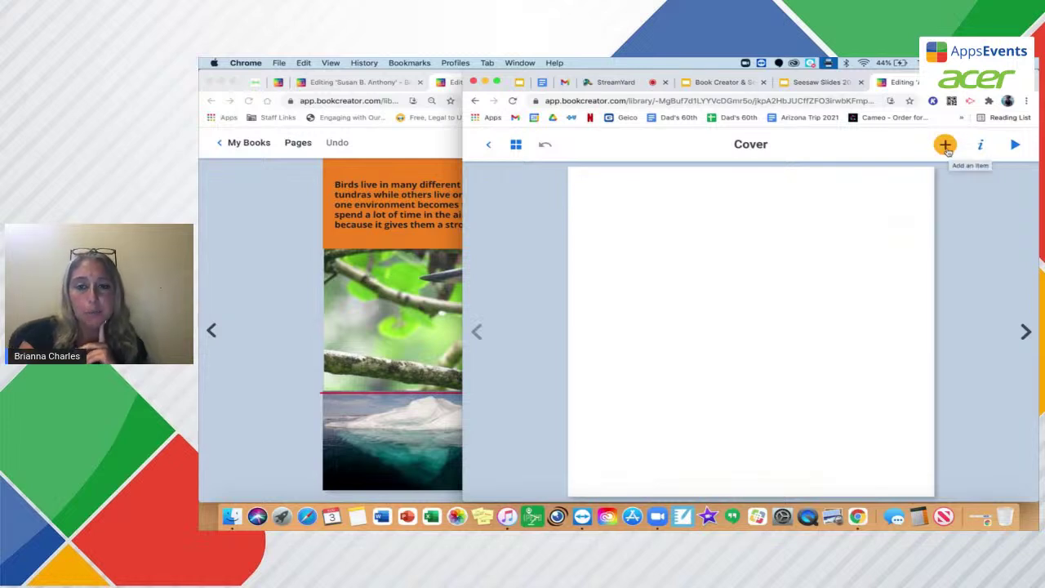
- Add a page after the last page of the blank book and return to the cover
click(1026, 331)
click(1026, 333)
click(1025, 332)
click(1024, 331)
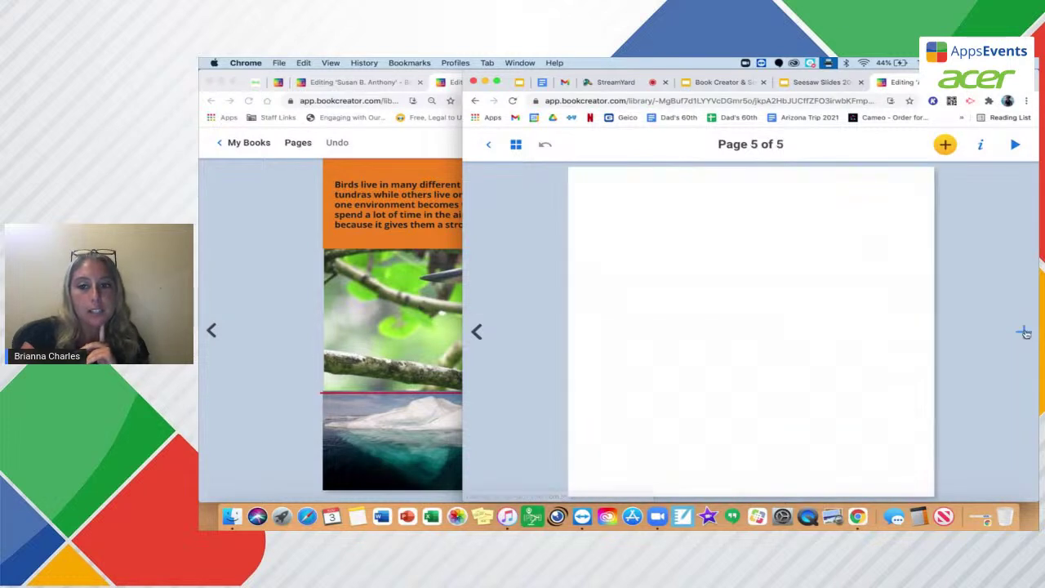
click(1025, 332)
click(475, 331)
click(476, 331)
click(474, 332)
click(474, 332)
click(474, 332)
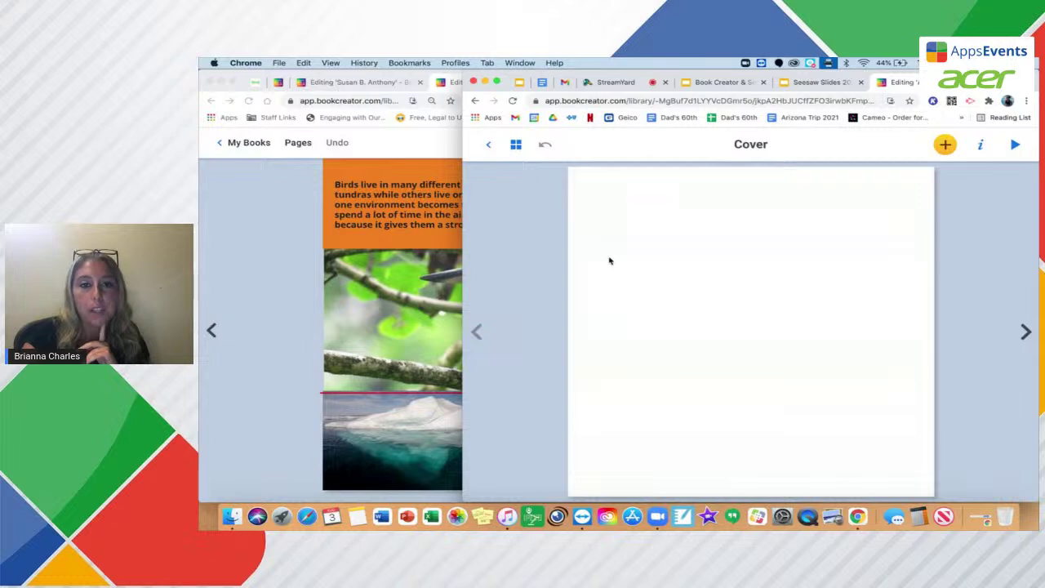
- Widen the browser window and search the importable images for "penguin"
drag(458, 239, 345, 237)
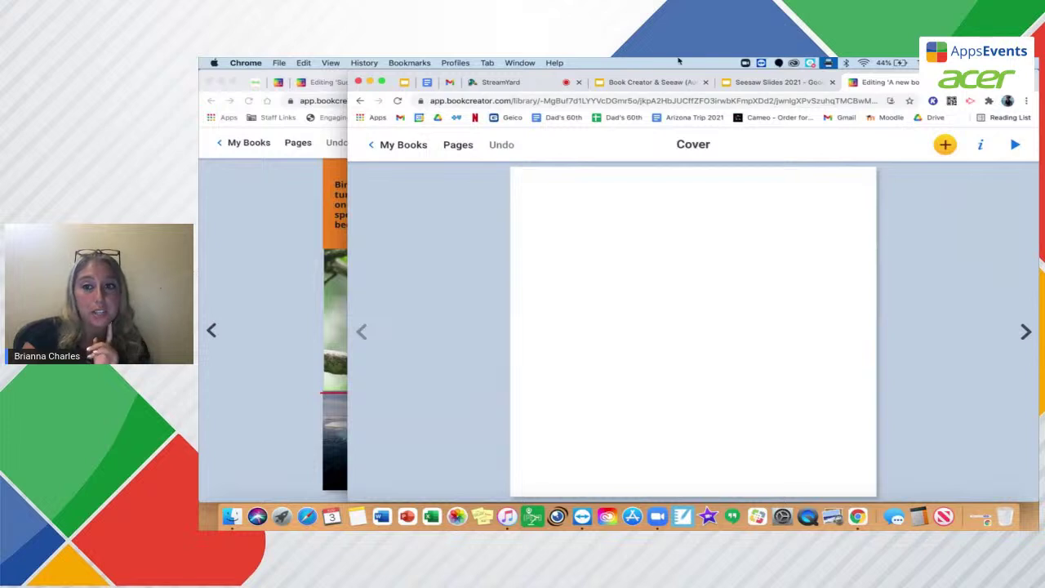
click(940, 143)
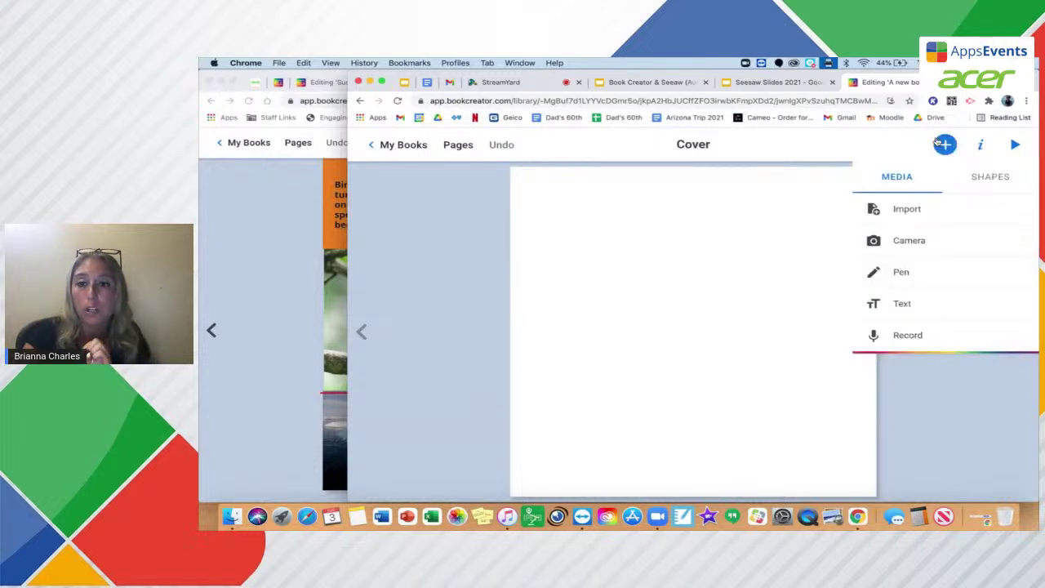
click(908, 209)
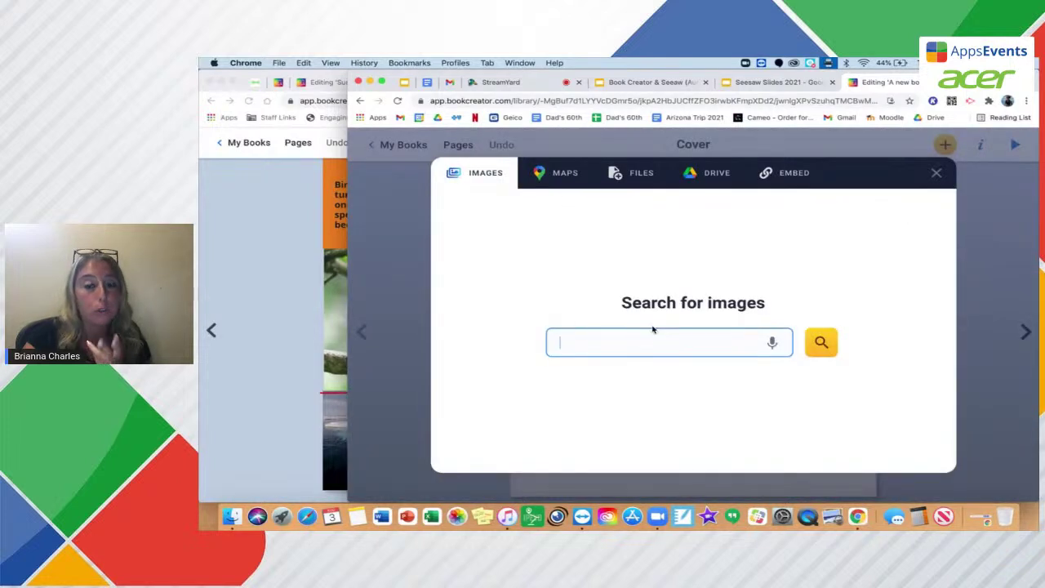
text(penguin)
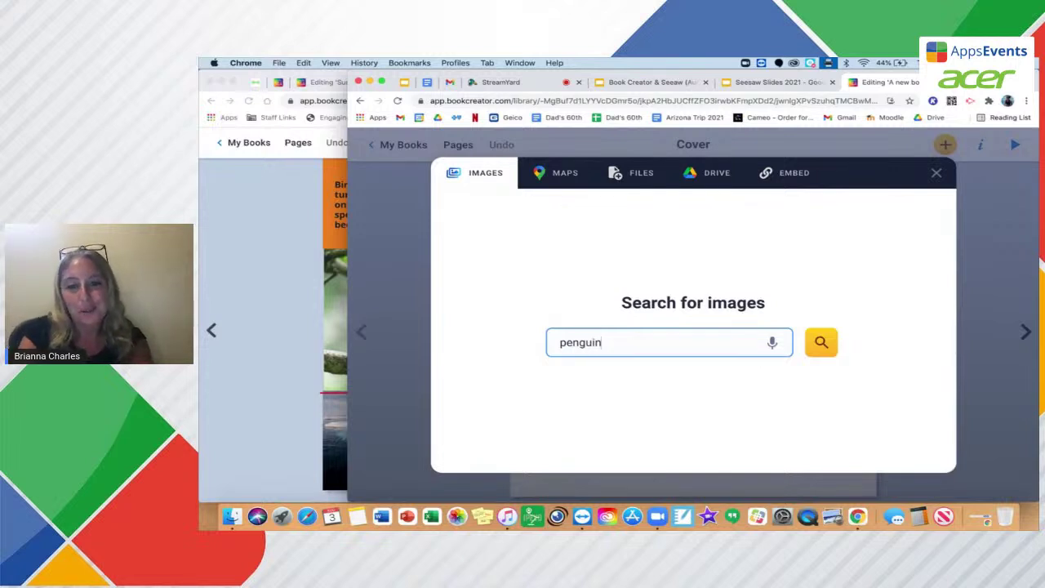
key(Return)
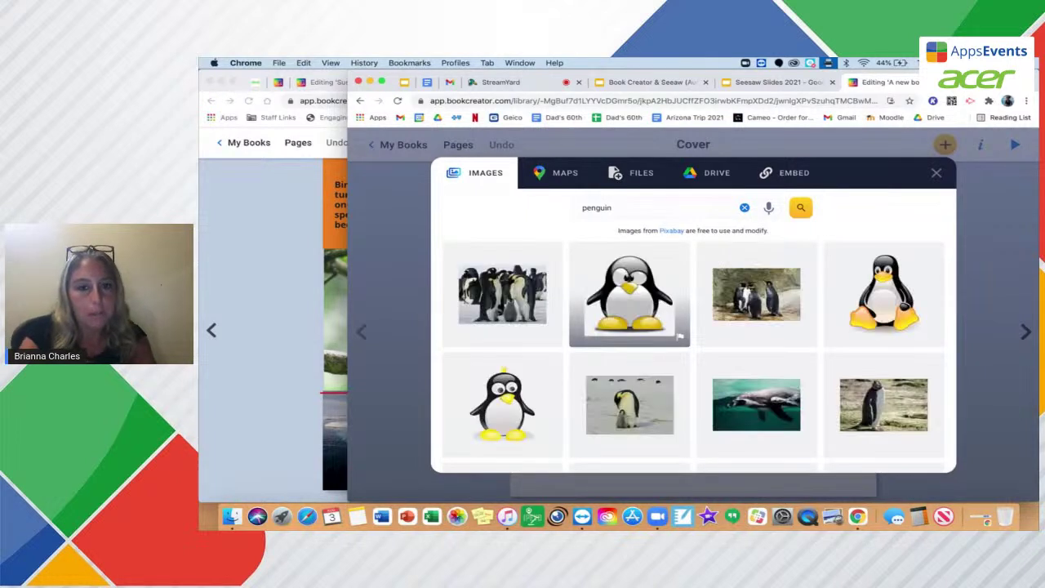
- Add the confused-looking cartoon penguin to the cover and shrink it to less than half the page width, near the page centre
click(642, 330)
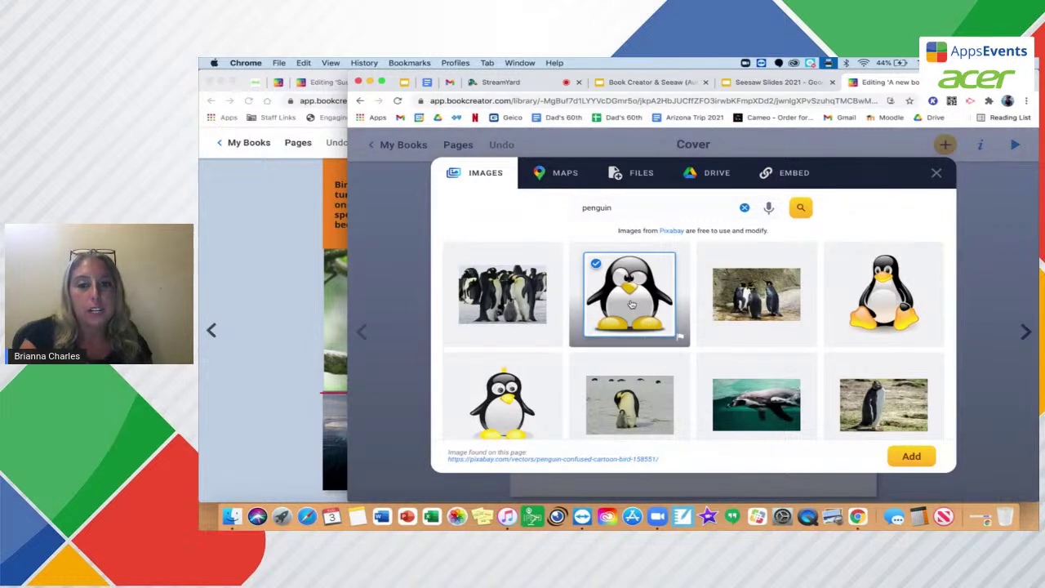
click(912, 456)
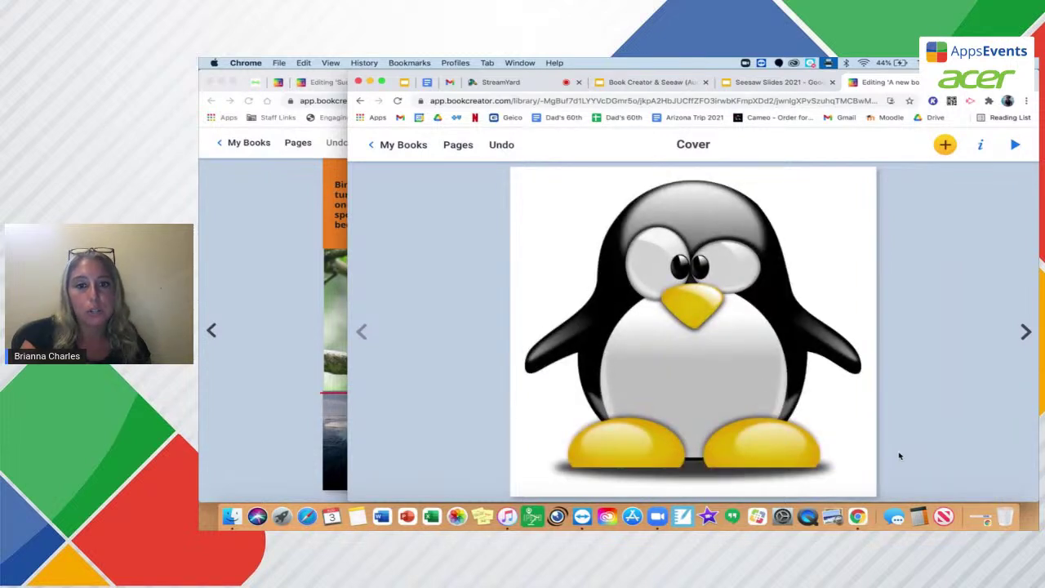
drag(861, 177, 675, 310)
drag(555, 451, 648, 391)
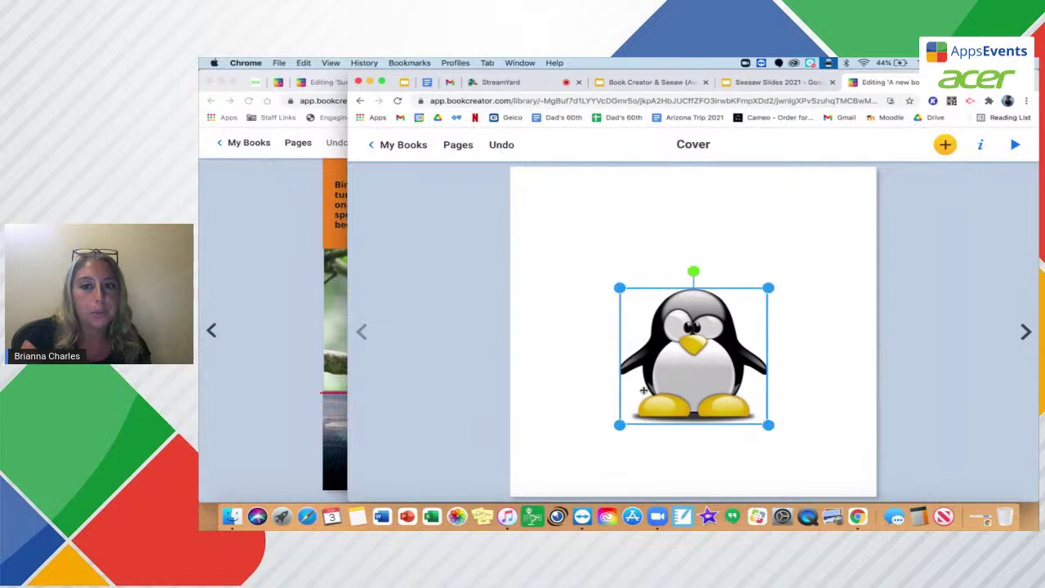
- Examine the Pen tool's drawing tools, eraser and emojis, and return to the cover without drawing
click(945, 144)
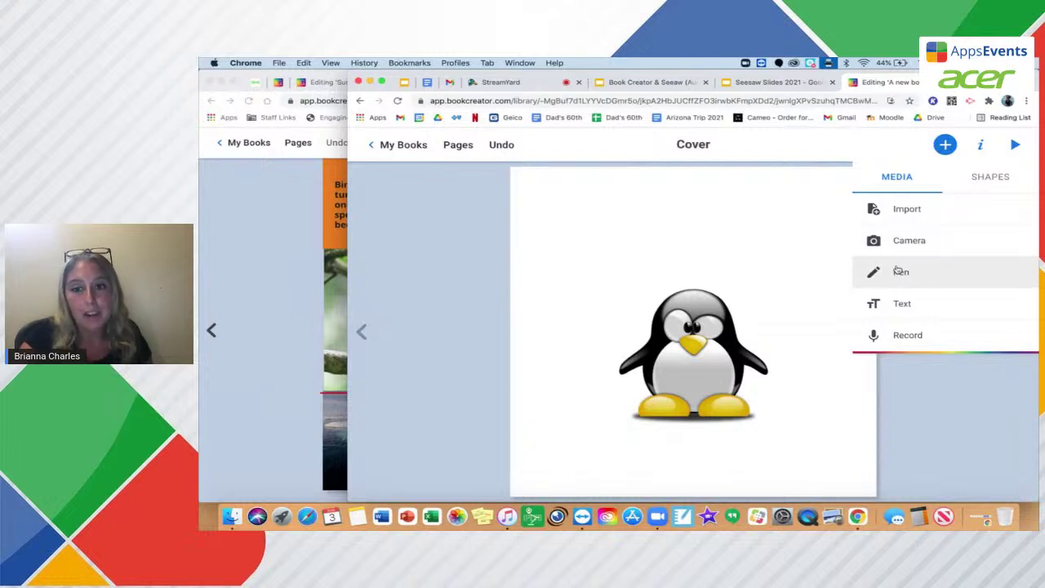
click(899, 271)
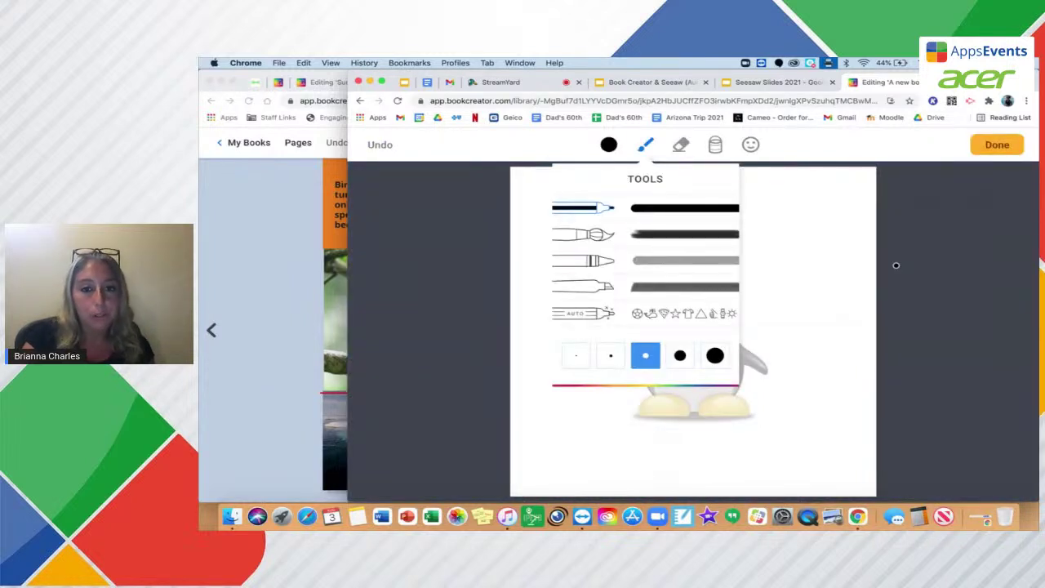
click(681, 144)
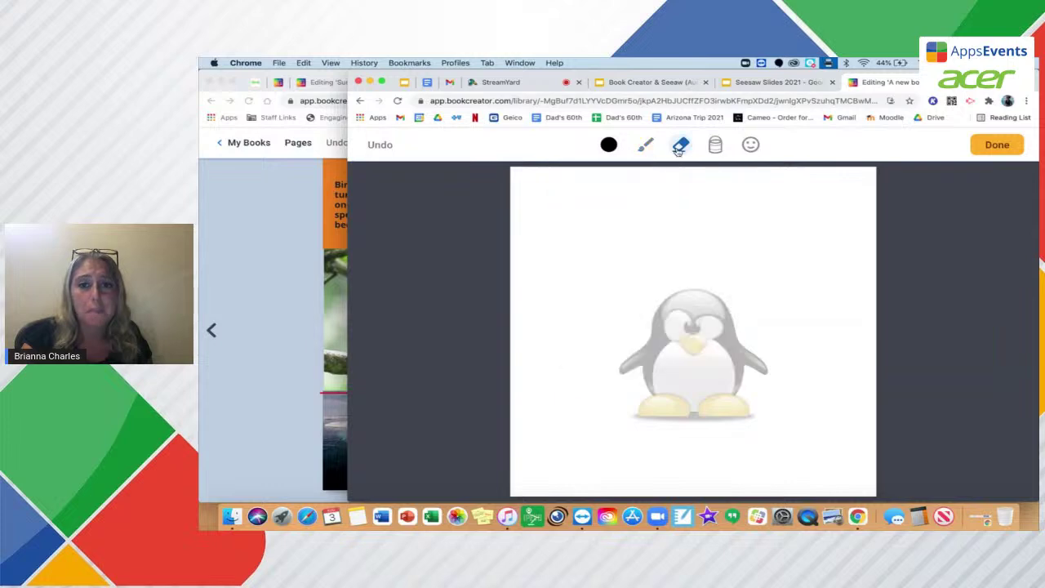
click(645, 145)
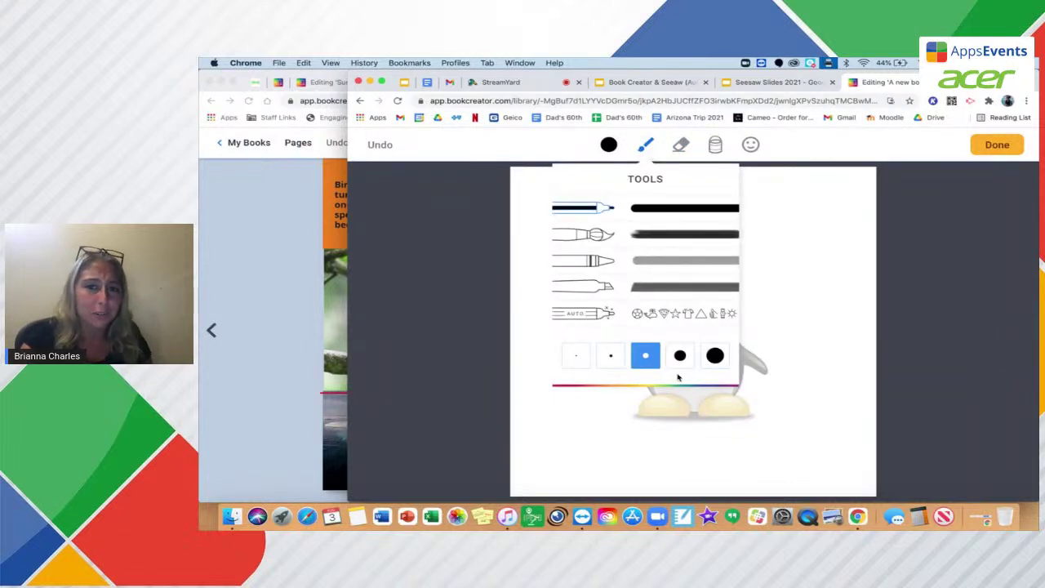
click(751, 144)
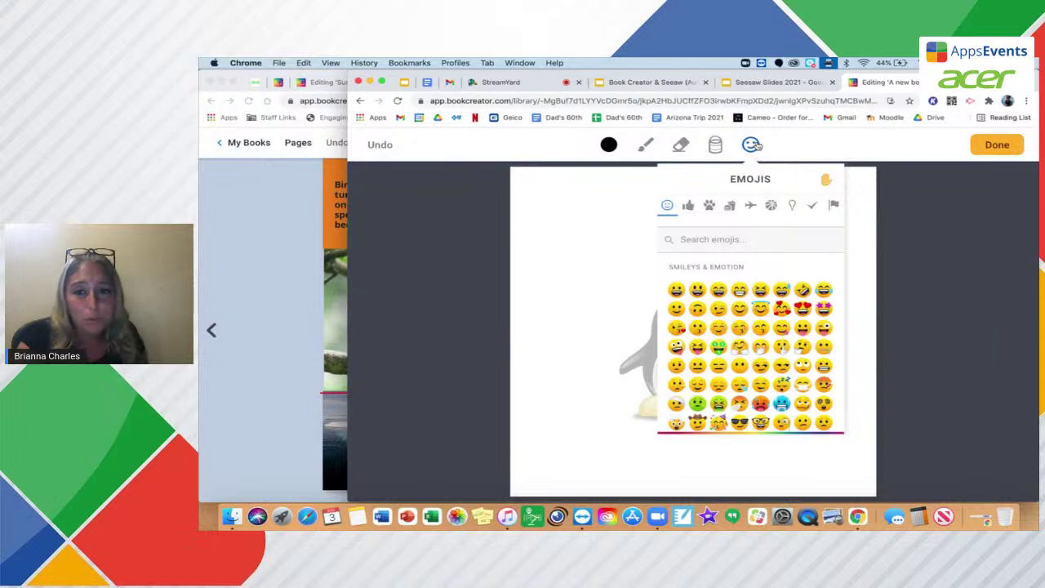
click(904, 205)
click(990, 146)
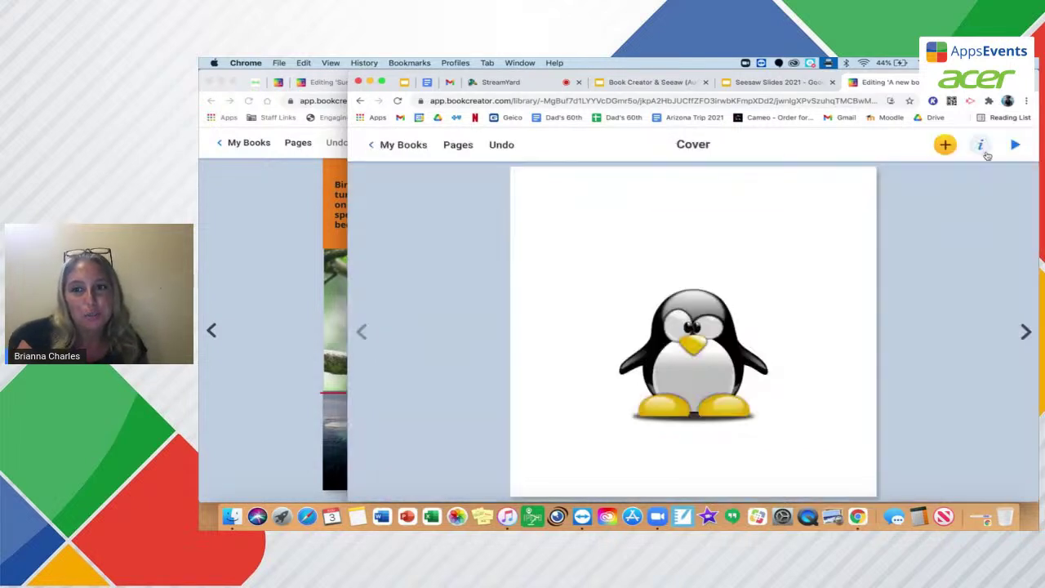
- Add the text "Penguin" to the cover and place it below the penguin image
click(945, 146)
click(899, 304)
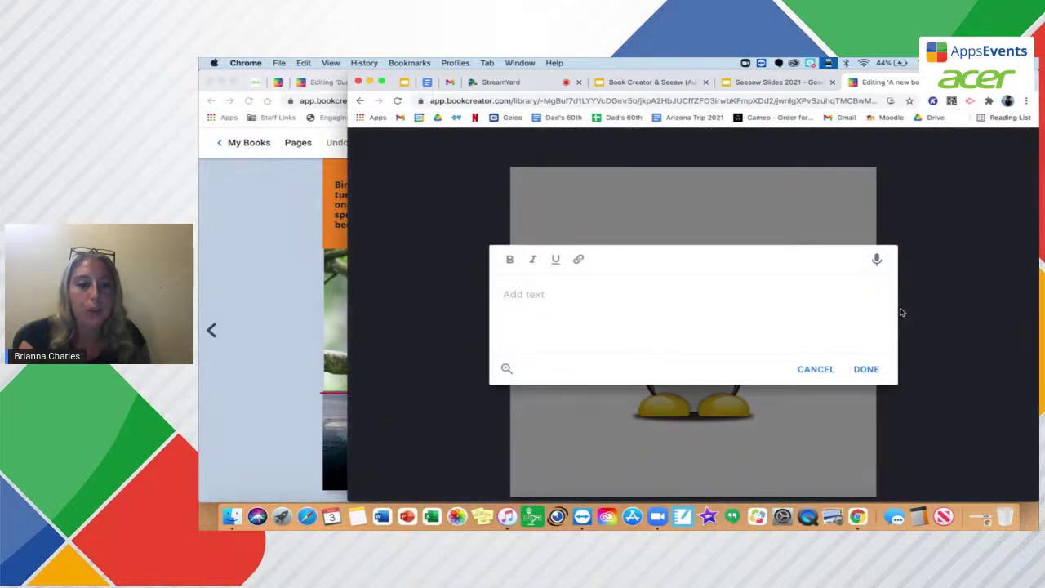
text(Penguin)
click(866, 369)
drag(642, 232, 714, 470)
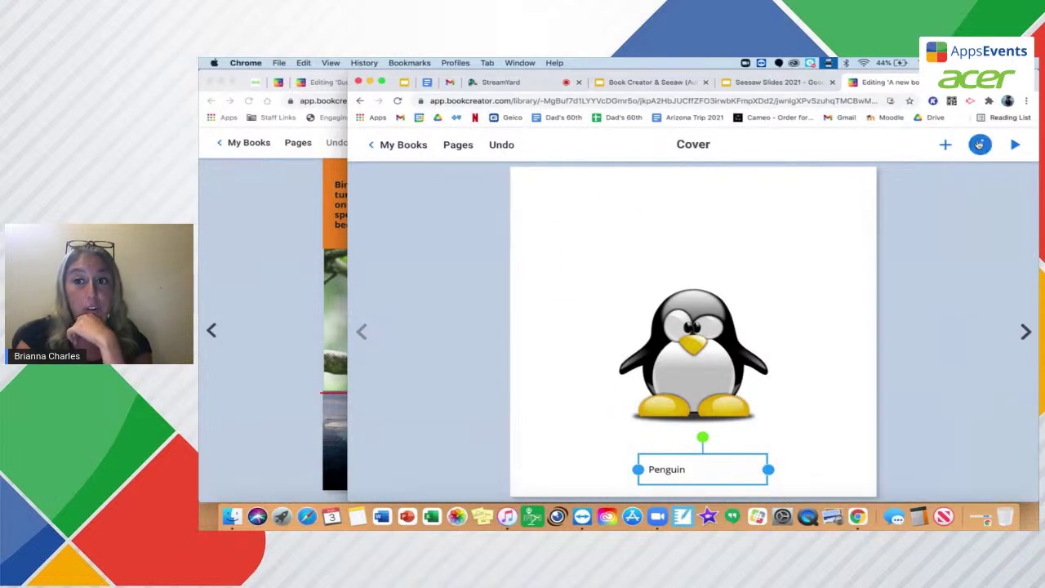
- Set the cover page's background to solid light blue and deselect the text
click(979, 145)
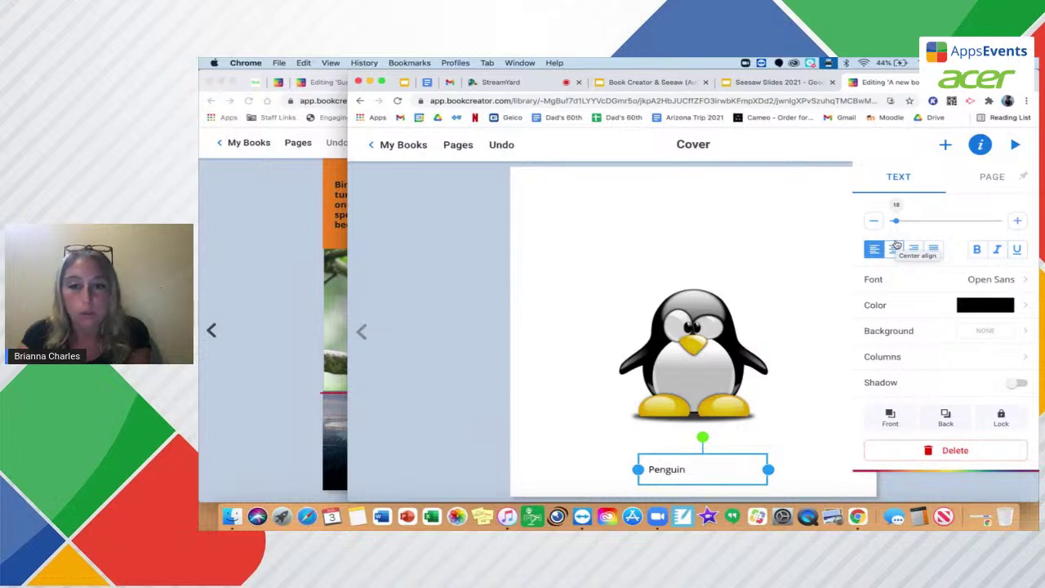
click(976, 181)
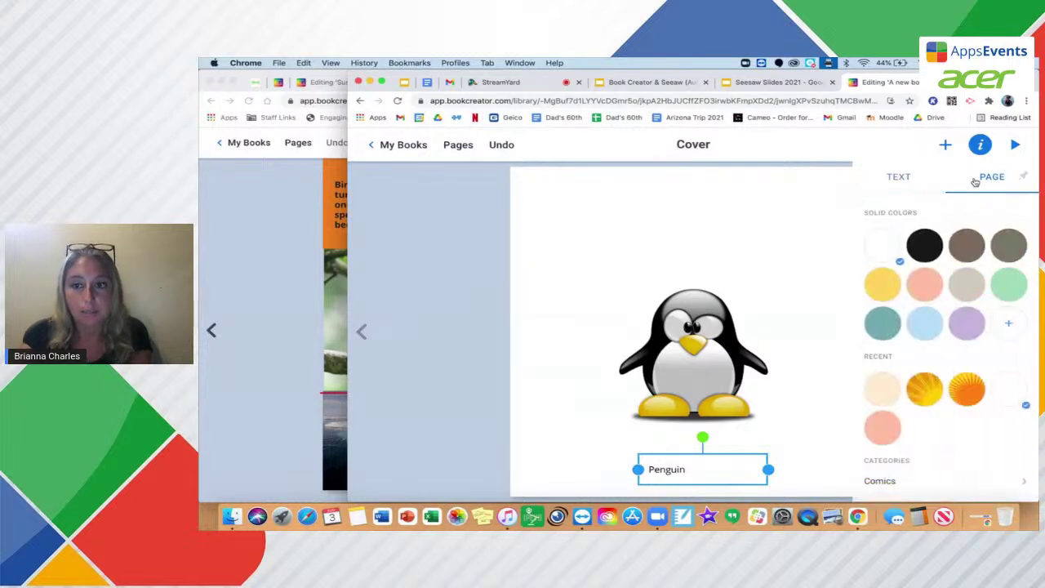
click(921, 325)
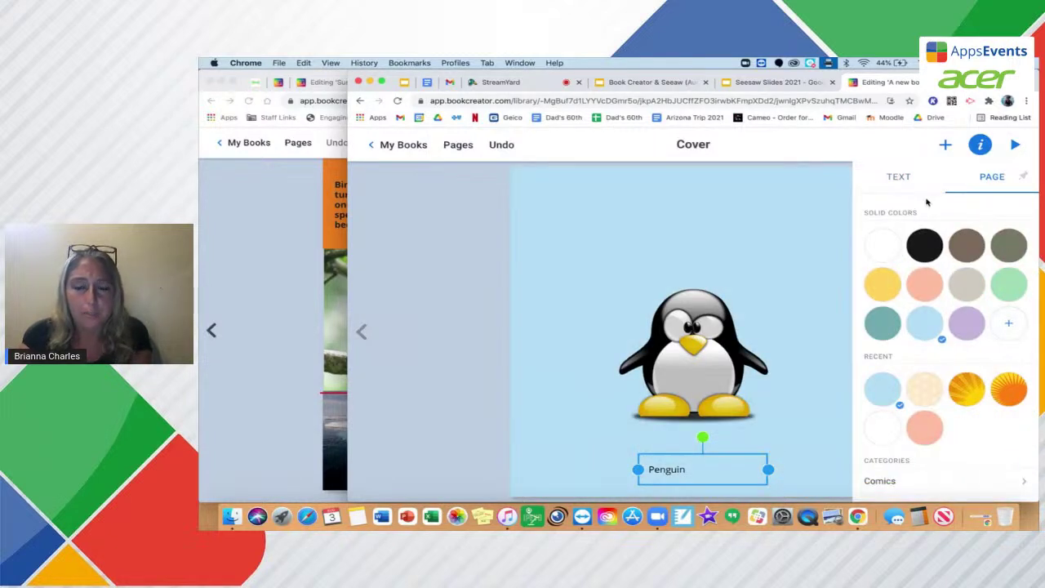
click(905, 179)
click(796, 206)
- View the cover's sound recorder with microphone access allowed, and return to the cover without recording
click(945, 145)
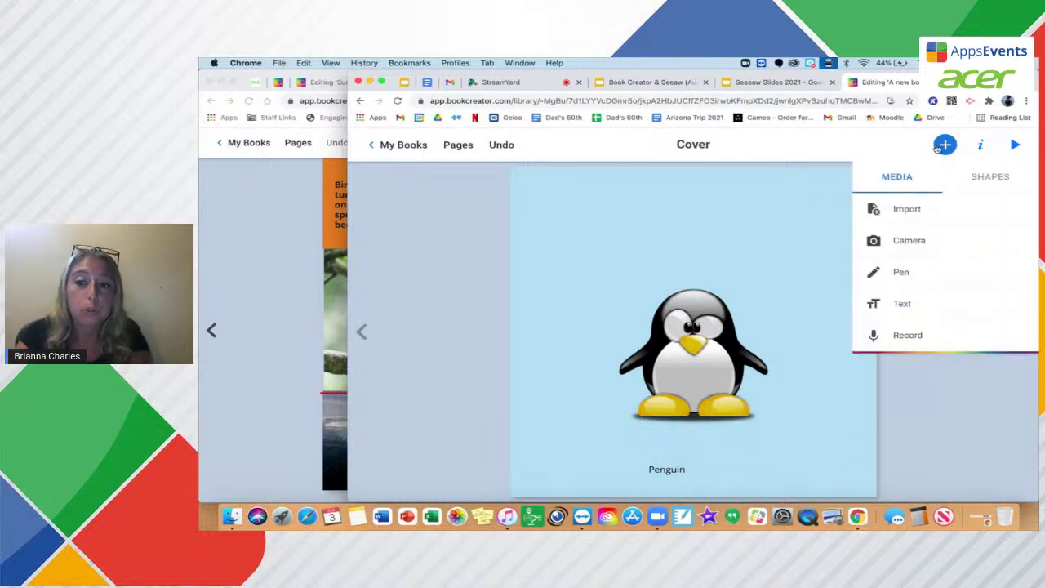
click(897, 346)
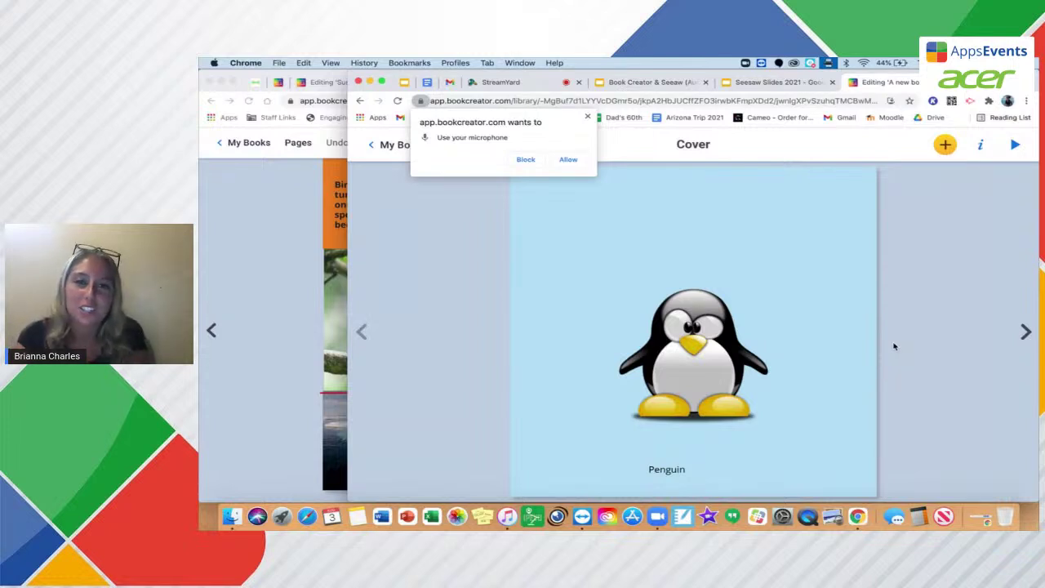
click(565, 160)
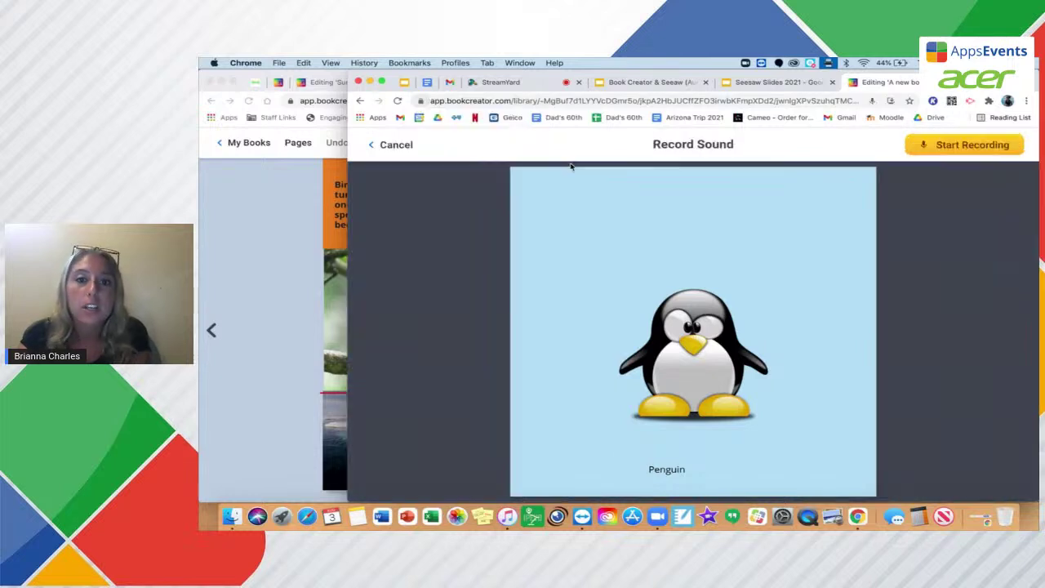
click(369, 144)
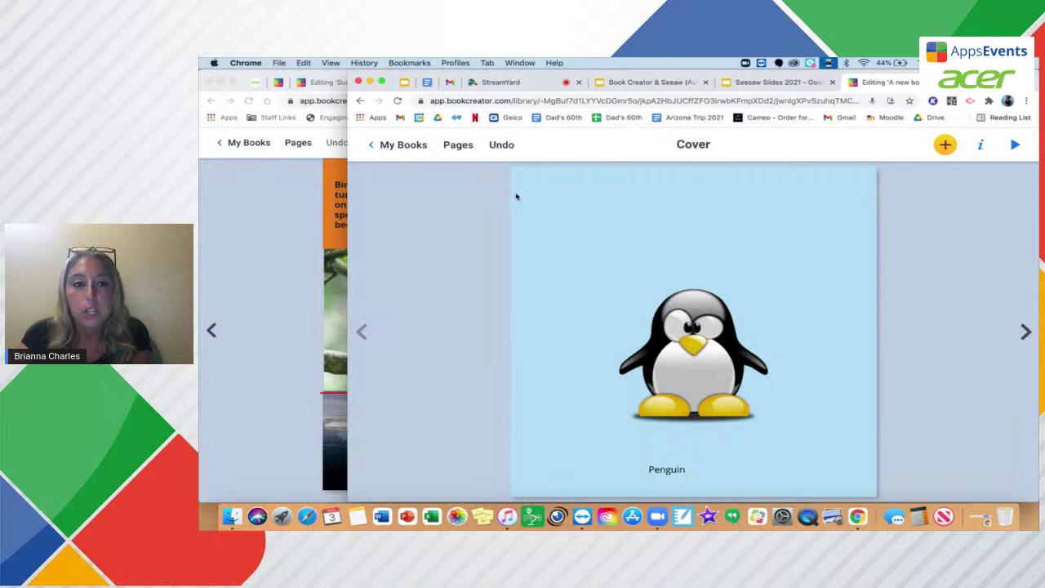
- Return to the Test Library bookshelf and switch to the Seesaw Slides 2021 presentation
click(400, 144)
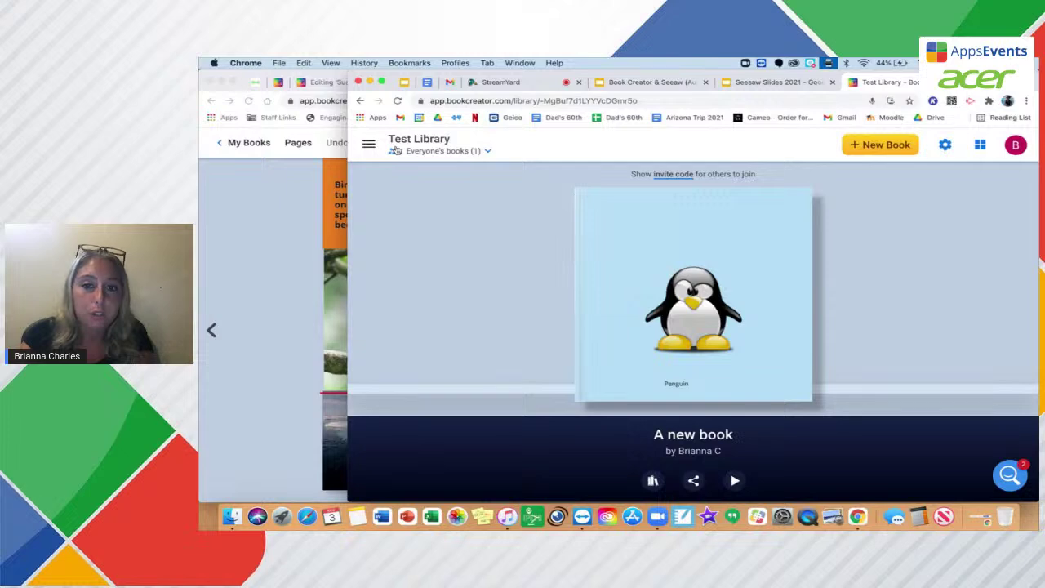
click(395, 151)
click(471, 357)
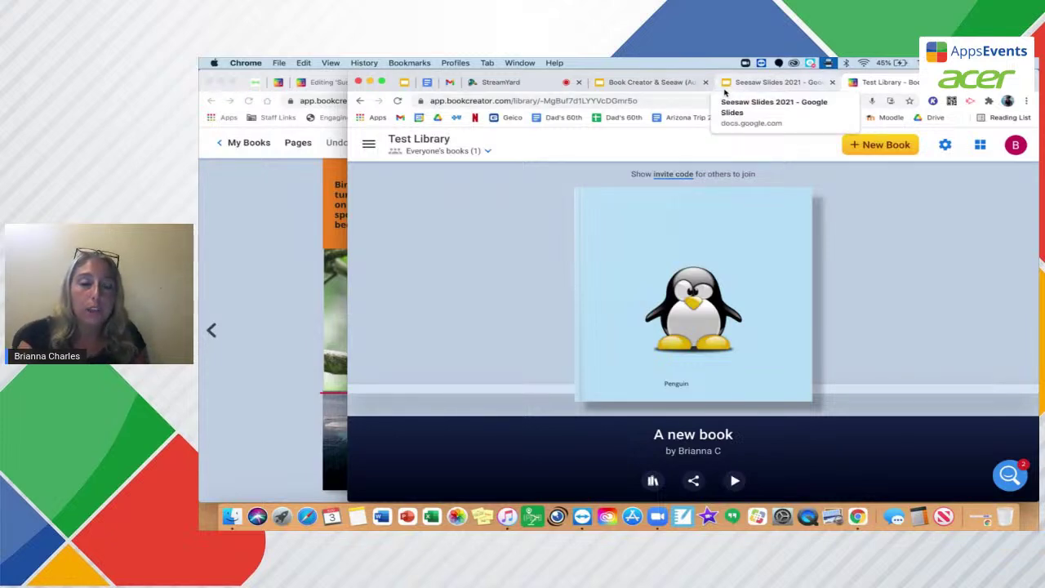
click(767, 82)
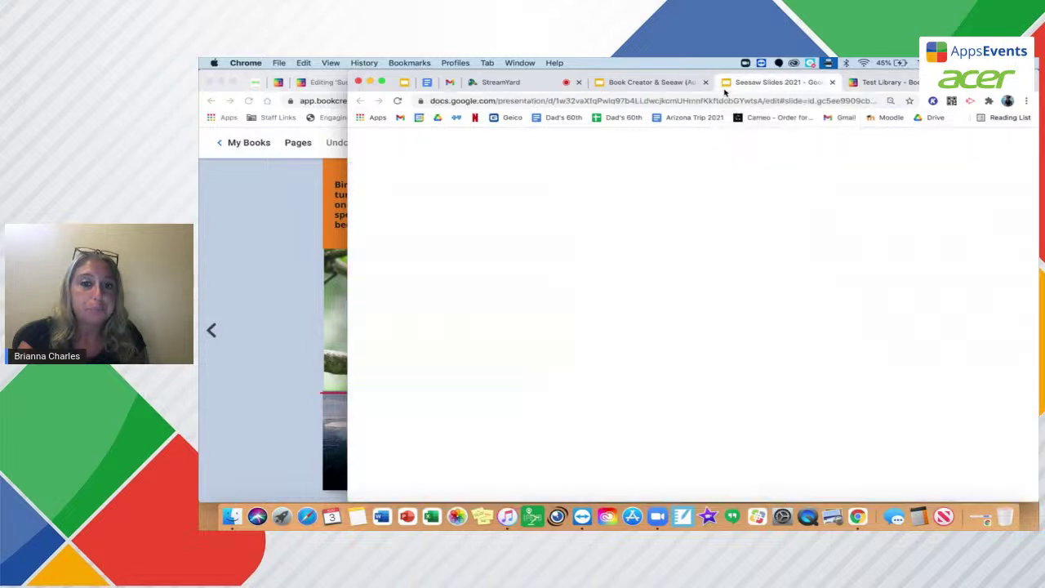
scroll(414, 301, up, 2)
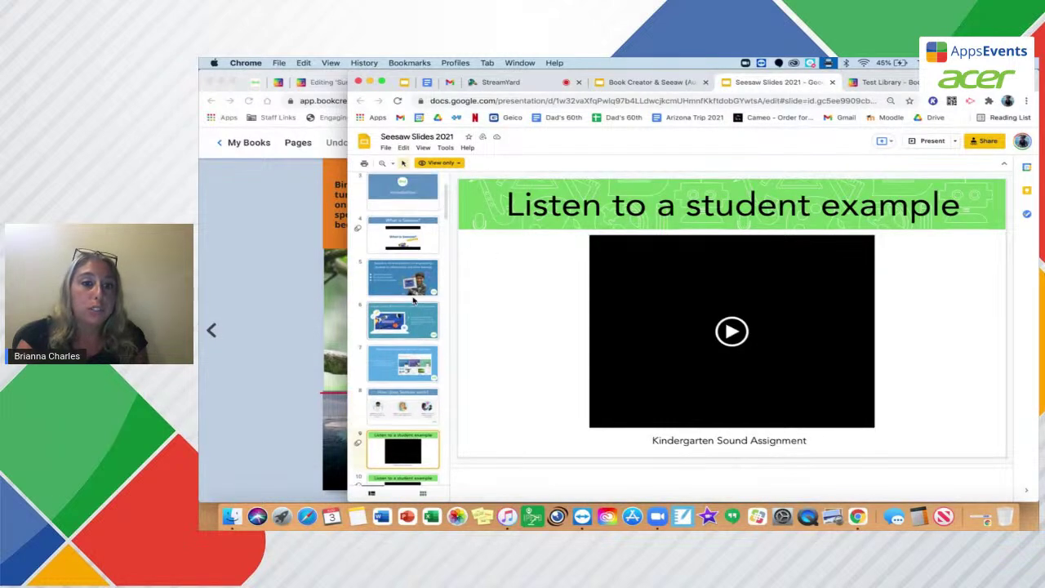
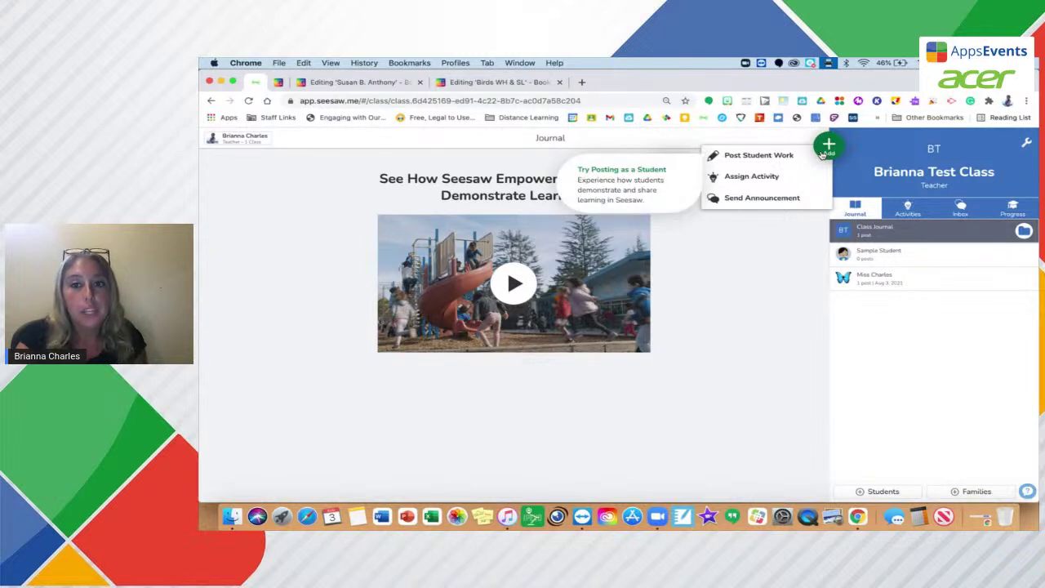
- Start a new drawing as student work in Seesaw and insert an empty text box
click(781, 158)
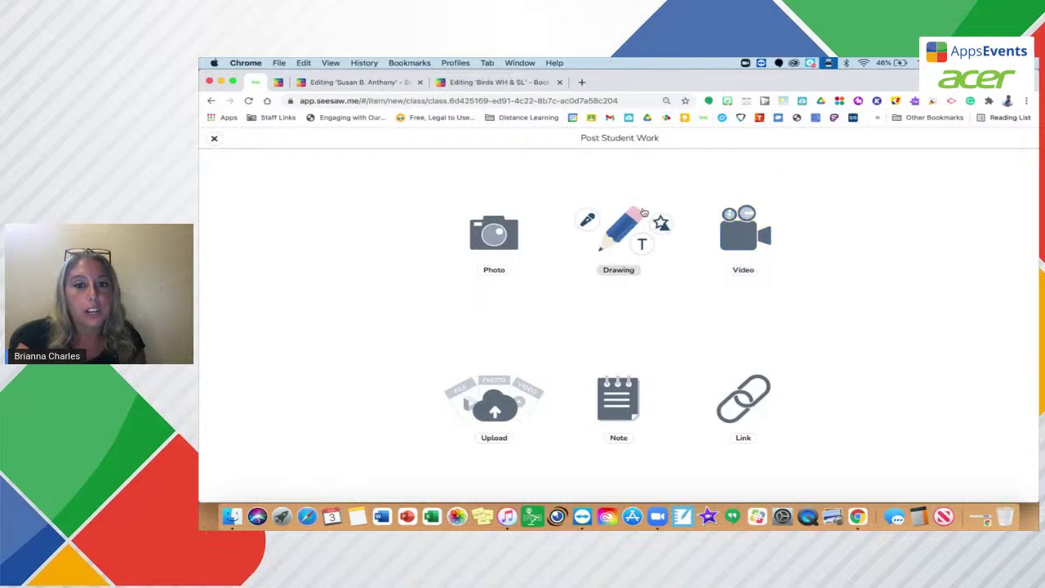
click(619, 223)
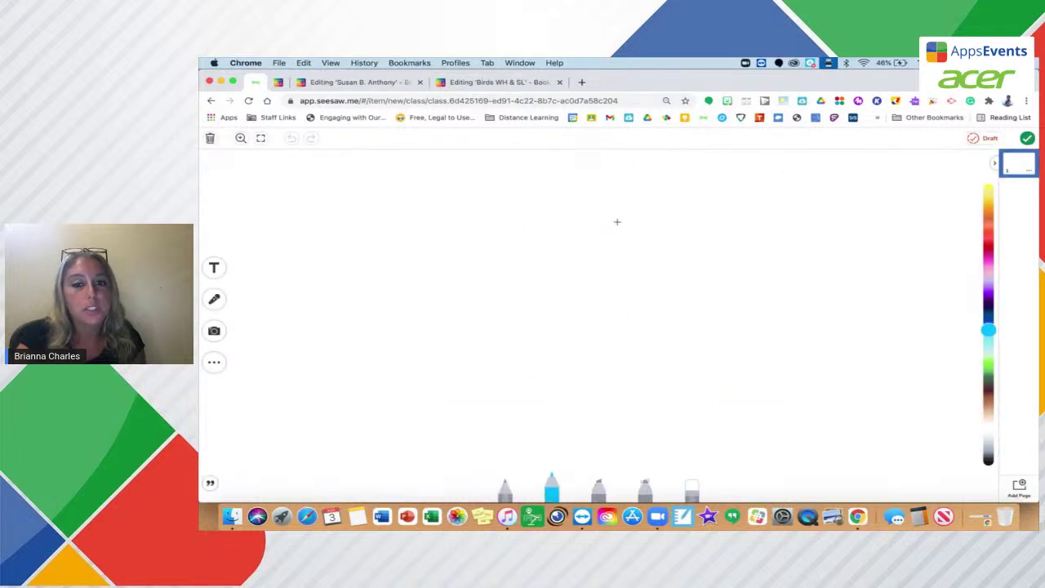
click(213, 272)
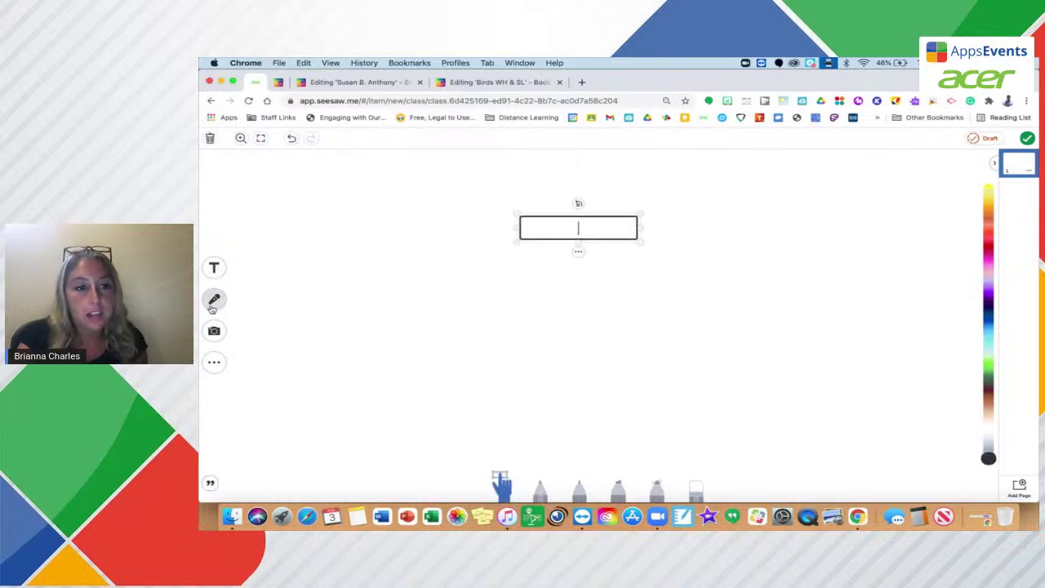
- Start a voice recording on the drawing, exit it, and show the photo, video and upload options
click(213, 302)
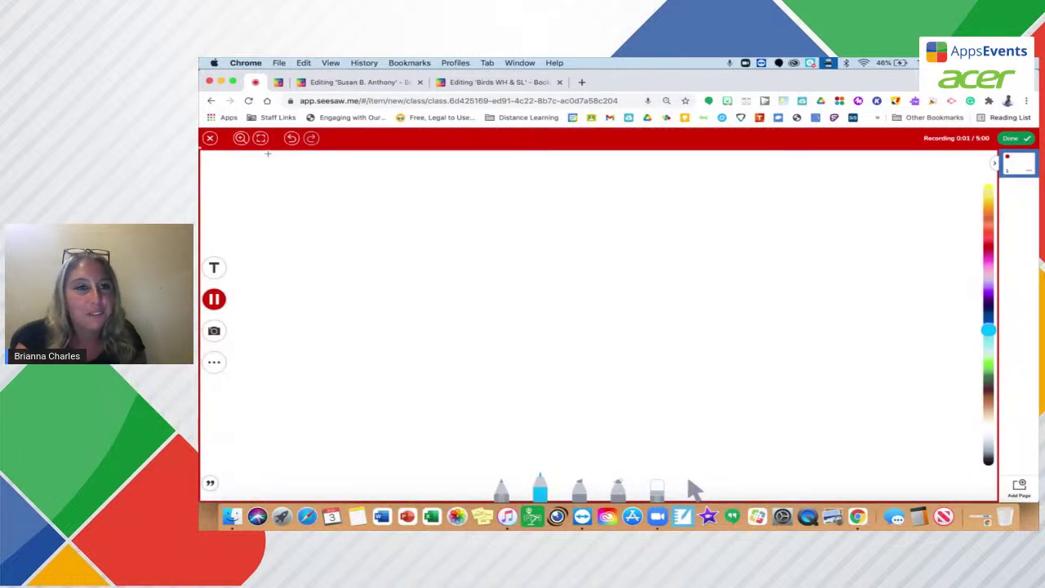
click(210, 138)
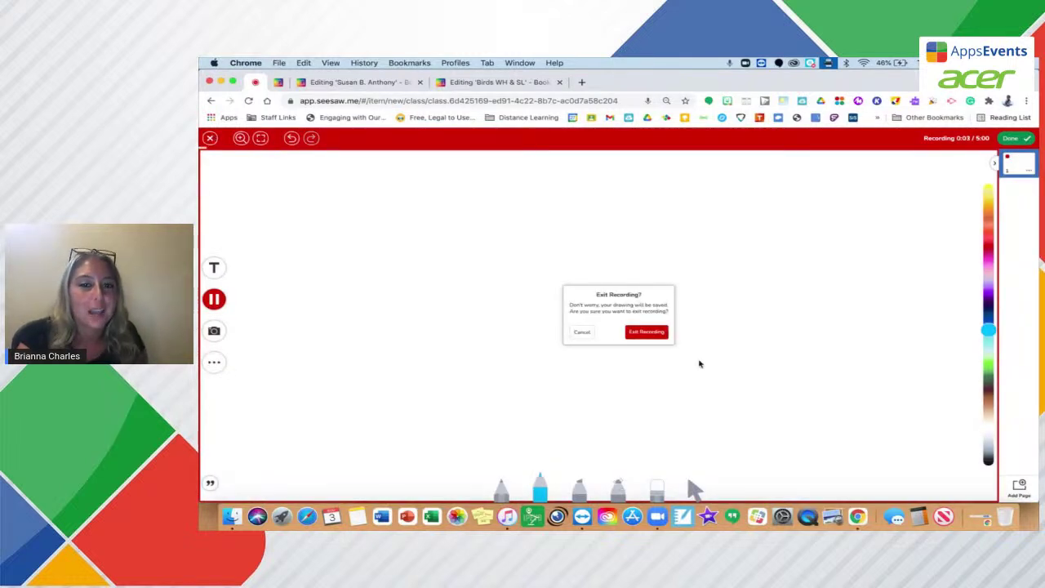
click(647, 332)
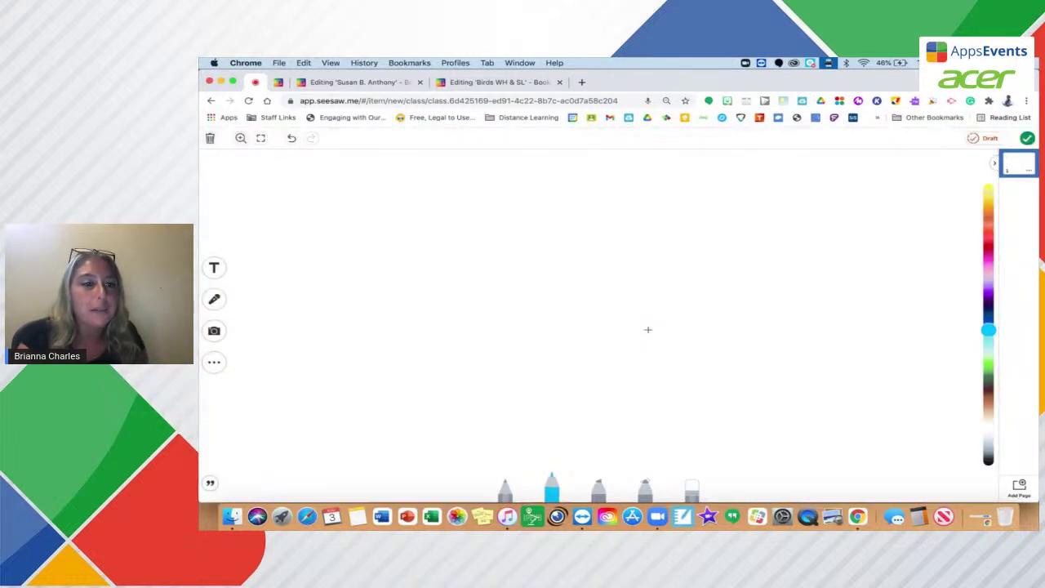
click(215, 335)
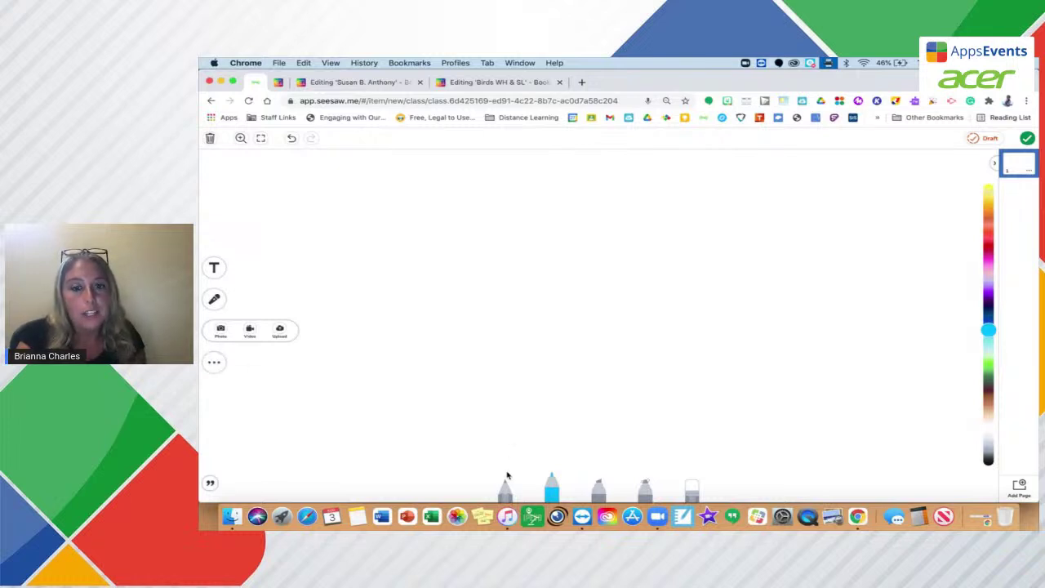
- Draw a thin black pencil loop and a pink glowing loop near the middle of the blank page
click(506, 490)
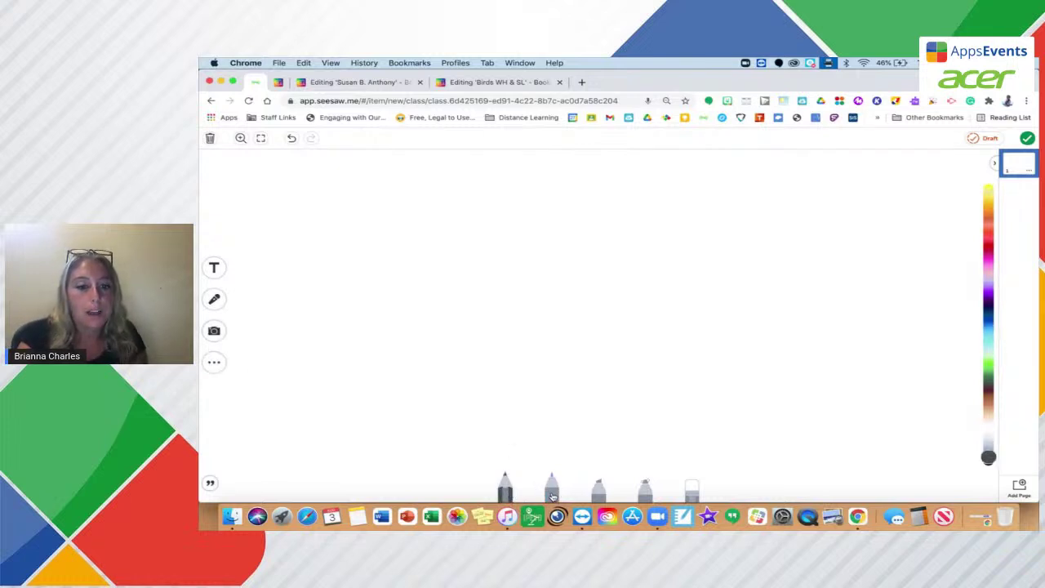
mouse_move(502, 313)
mouse_down()
mouse_move(567, 358)
mouse_move(735, 256)
mouse_up()
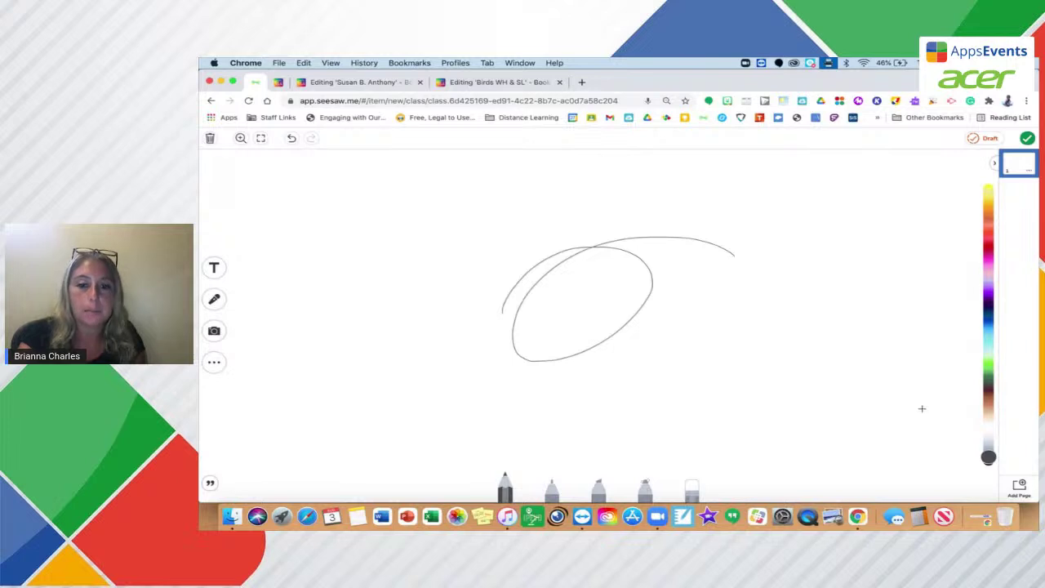
click(646, 488)
mouse_move(617, 403)
mouse_down()
mouse_move(716, 275)
mouse_move(537, 279)
mouse_move(532, 256)
mouse_up()
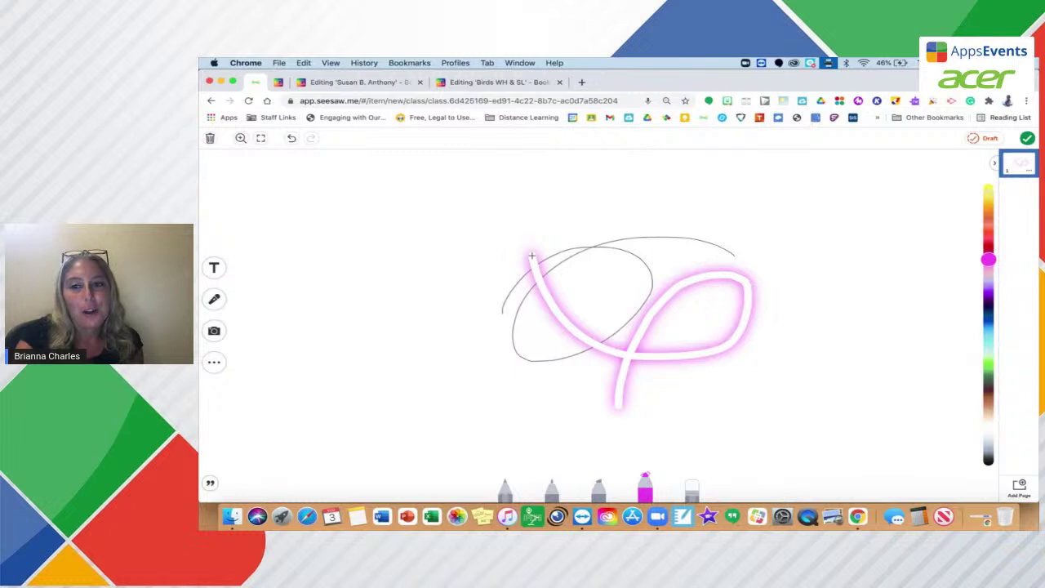
- Discard the drawing and close the student work post to return to the class journal
click(209, 138)
click(609, 406)
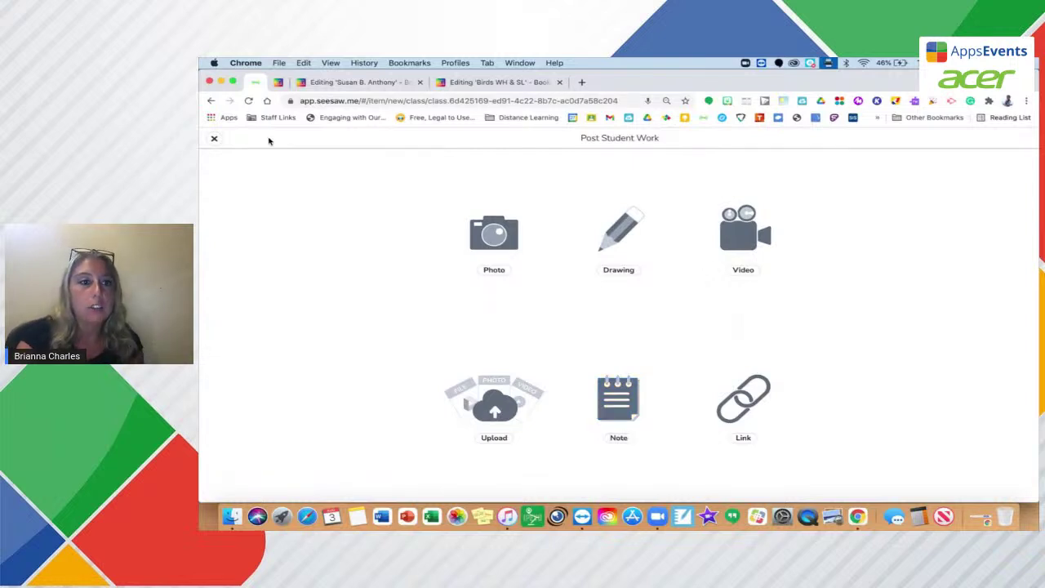
click(213, 138)
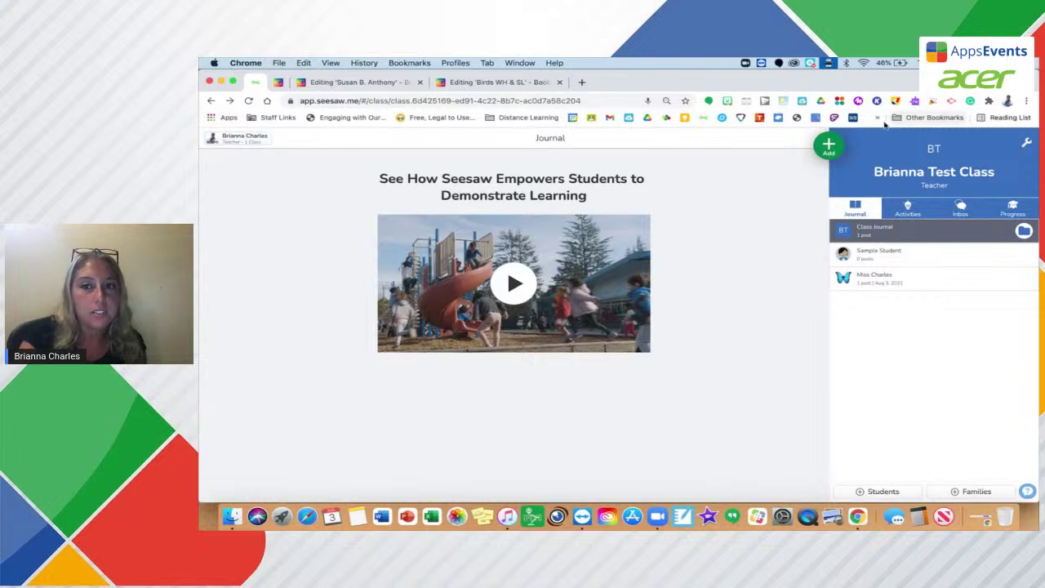
- Look for an activity to assign in the Community activity library, examining its grade filter and popular activities
click(829, 146)
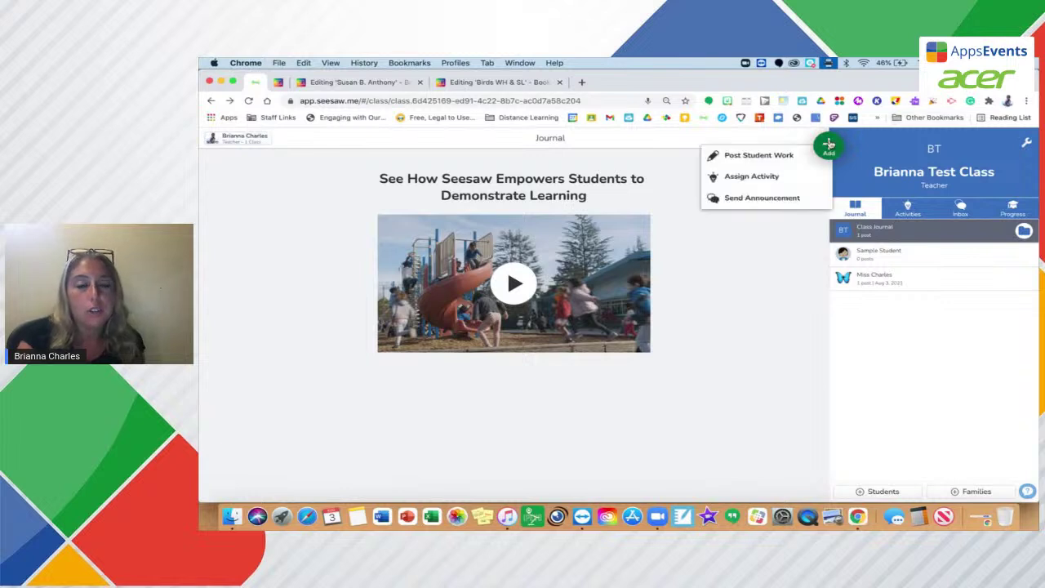
click(770, 186)
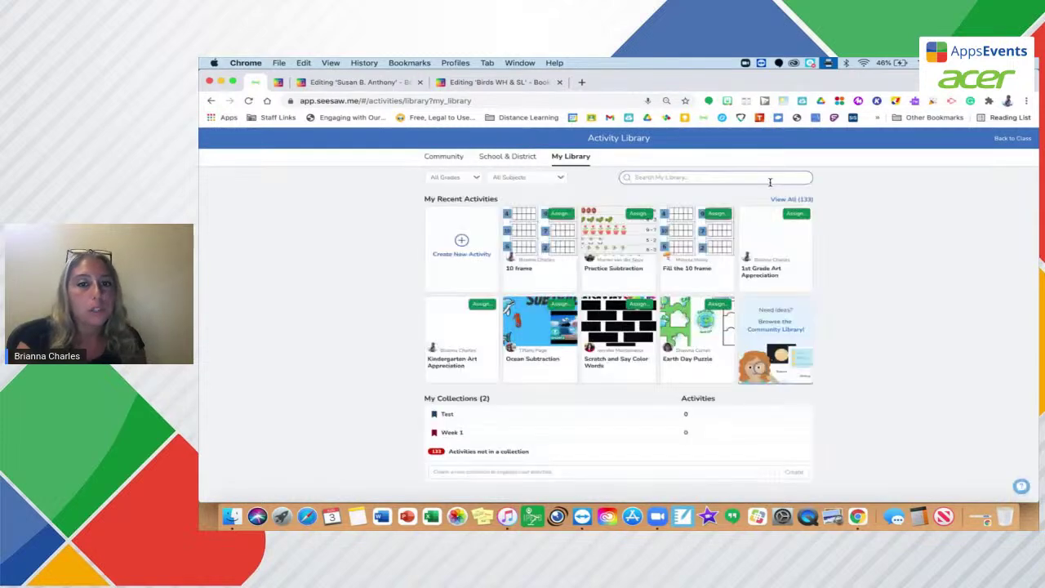
click(441, 159)
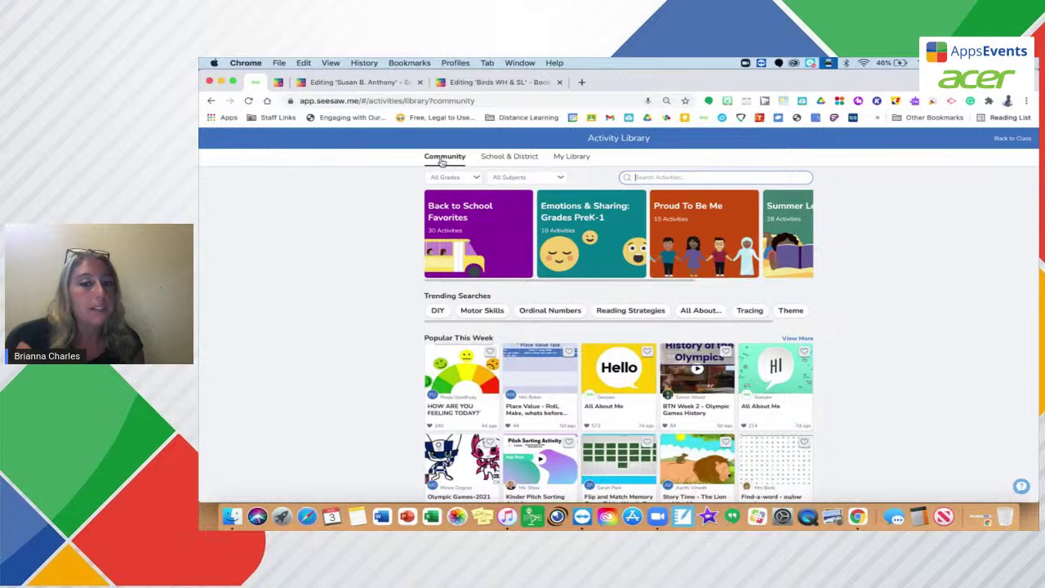
click(445, 177)
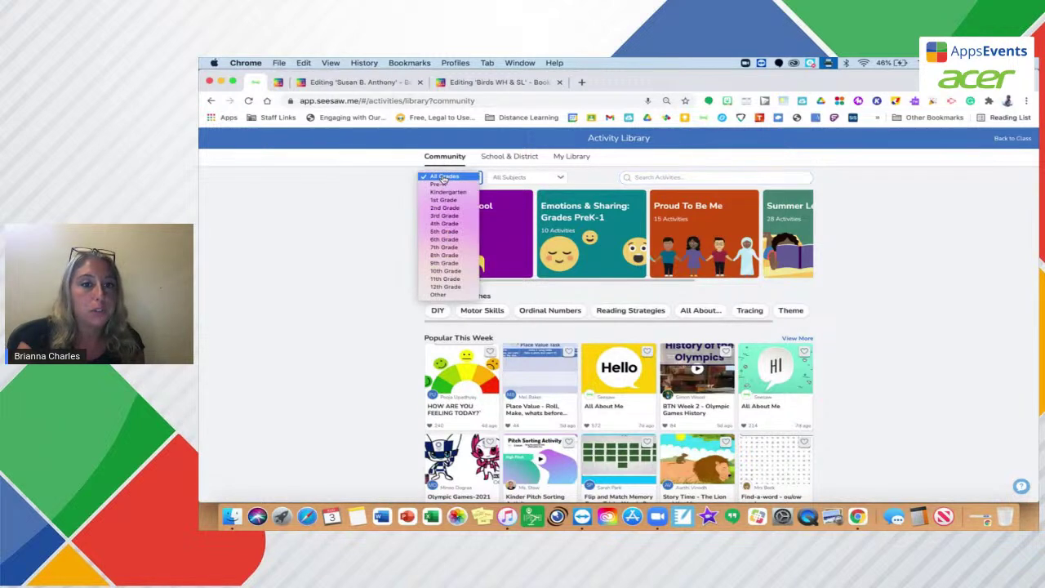
click(402, 188)
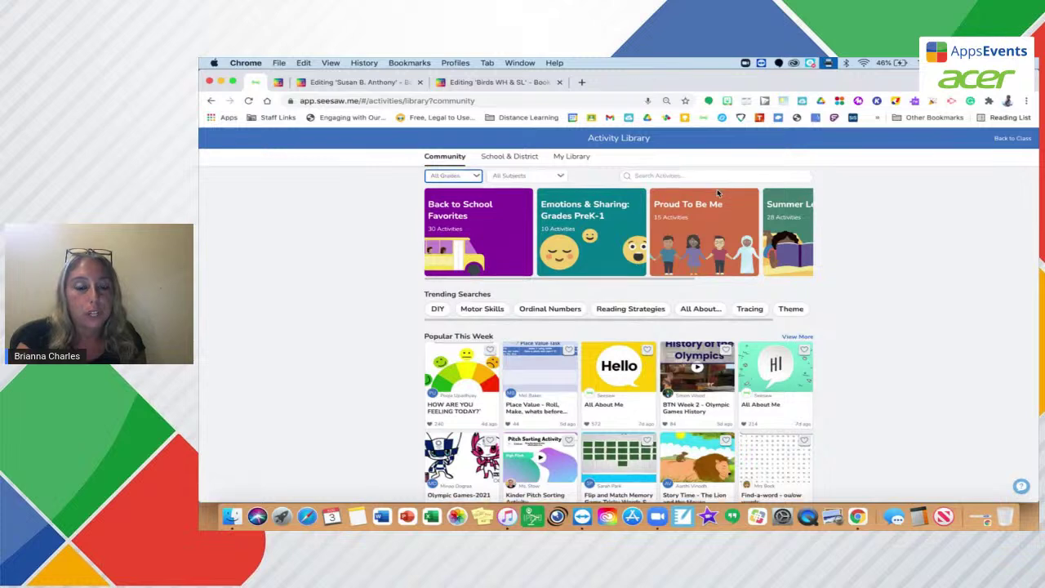
scroll(717, 190, down, 2)
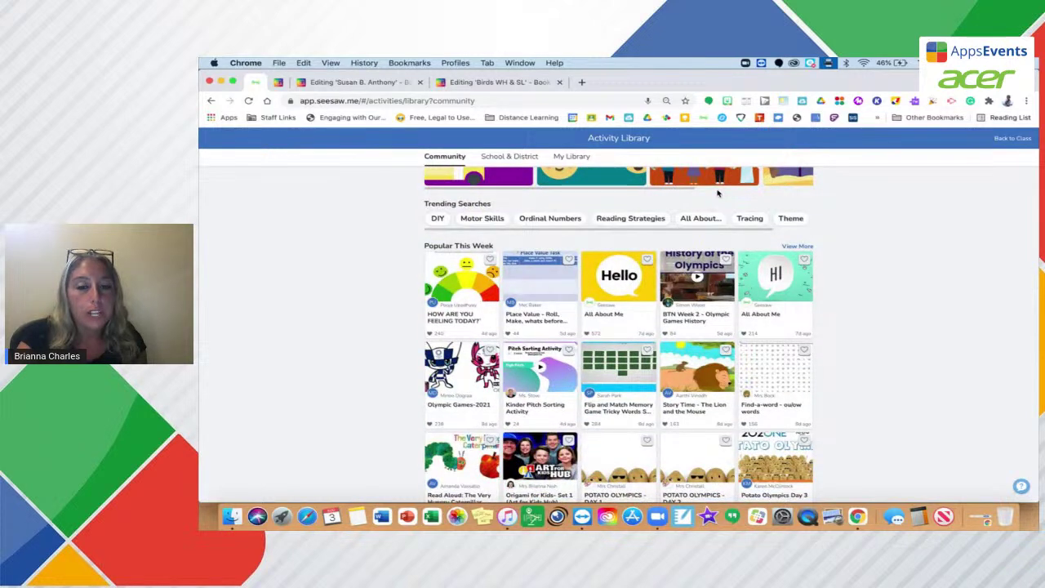
scroll(573, 159, up, 2)
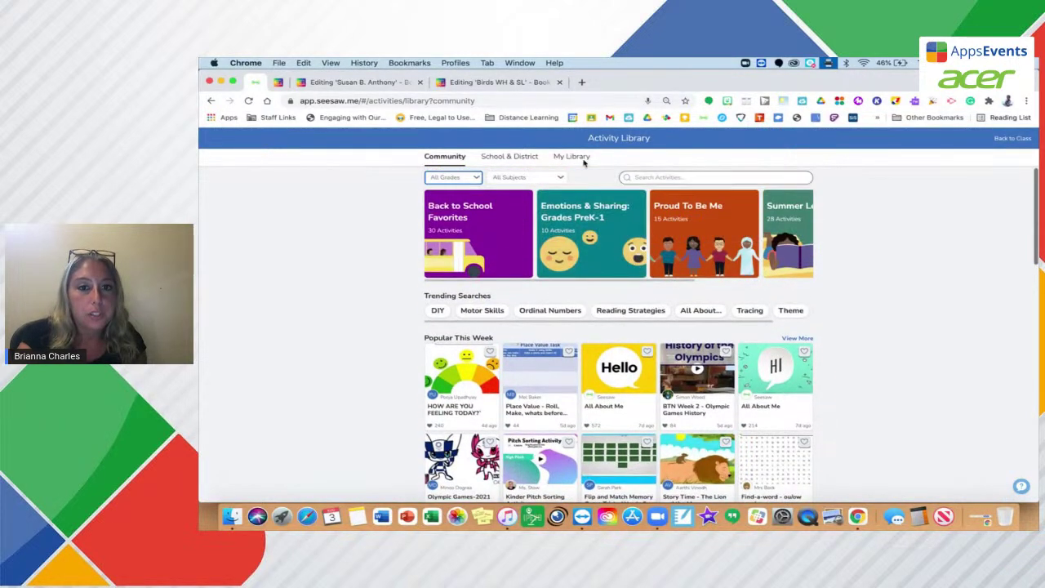
- Open the "10 frame" activity from My Library and enlarge it to examine the template and student instructions
click(572, 157)
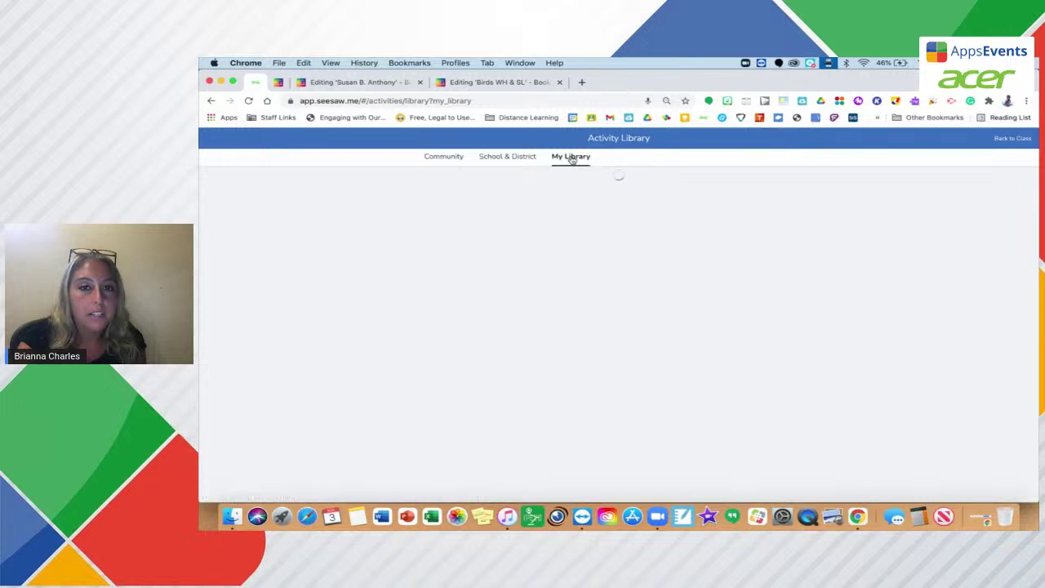
click(541, 250)
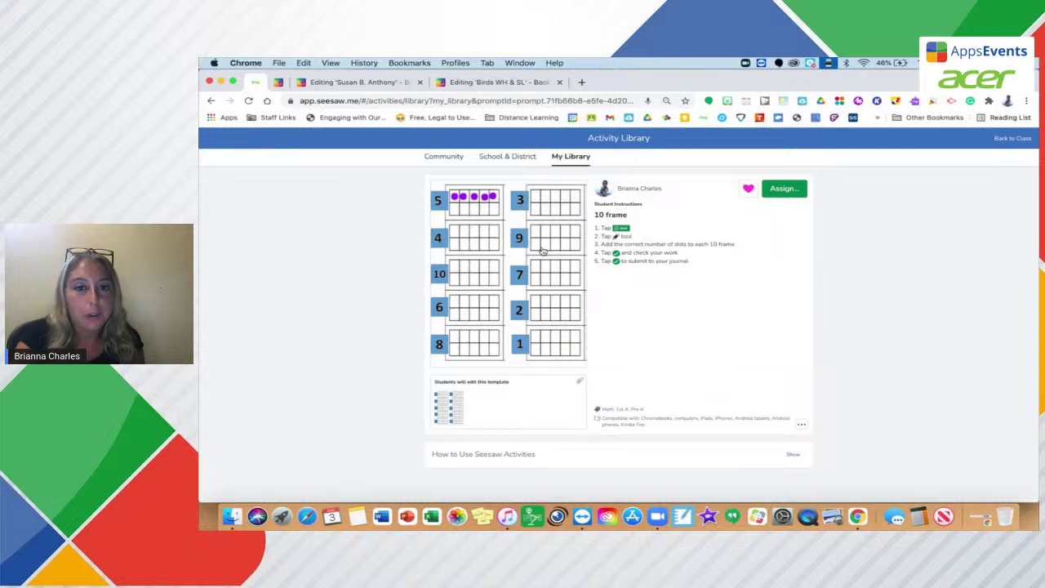
scroll(618, 234, up, 5)
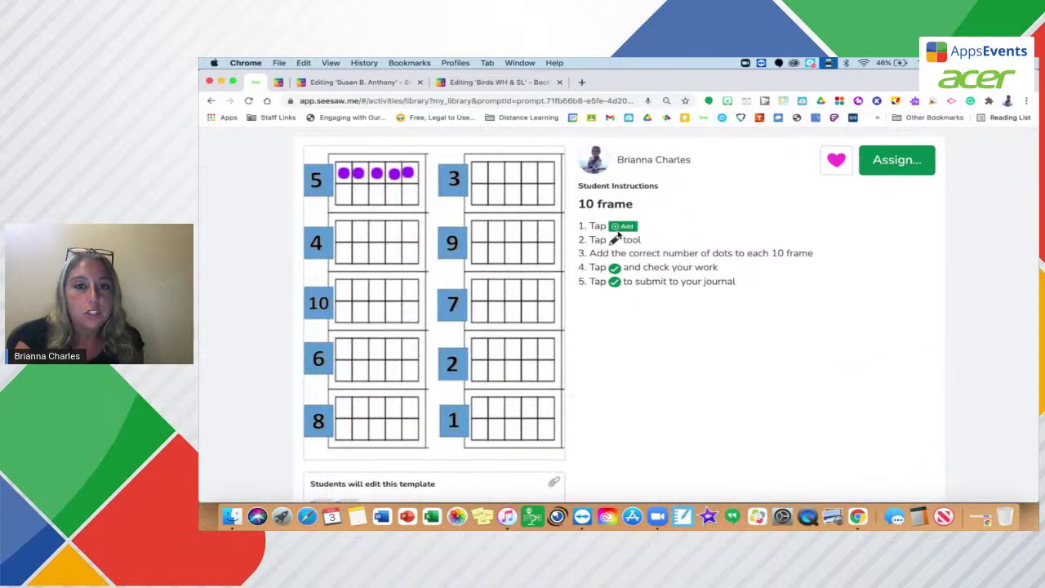
scroll(618, 234, up, 3)
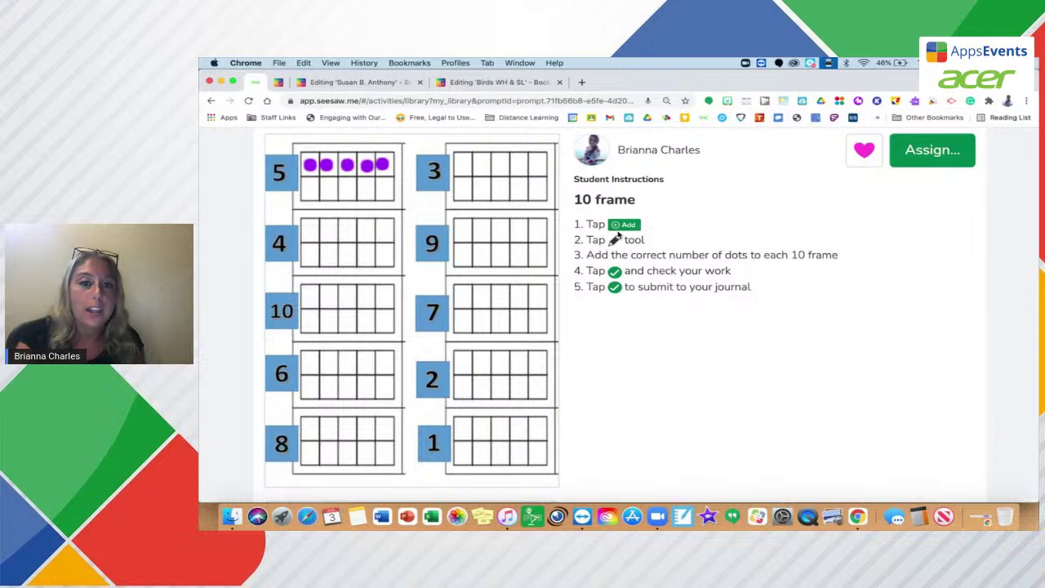
- Assign the "10 frame" activity to the test class and show it among the class's assigned activities
scroll(618, 235, down, 5)
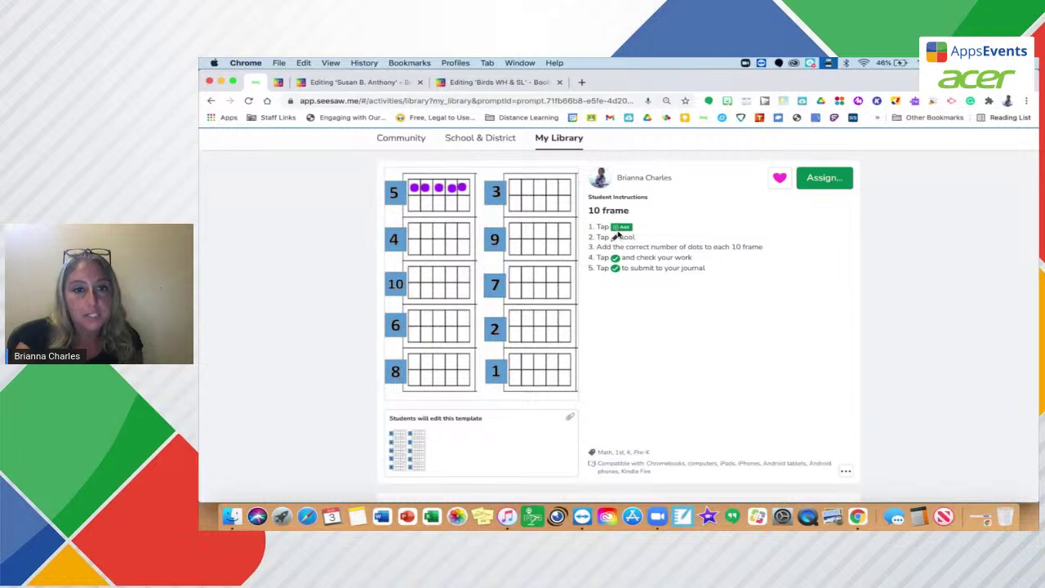
key(ctrl+minus)
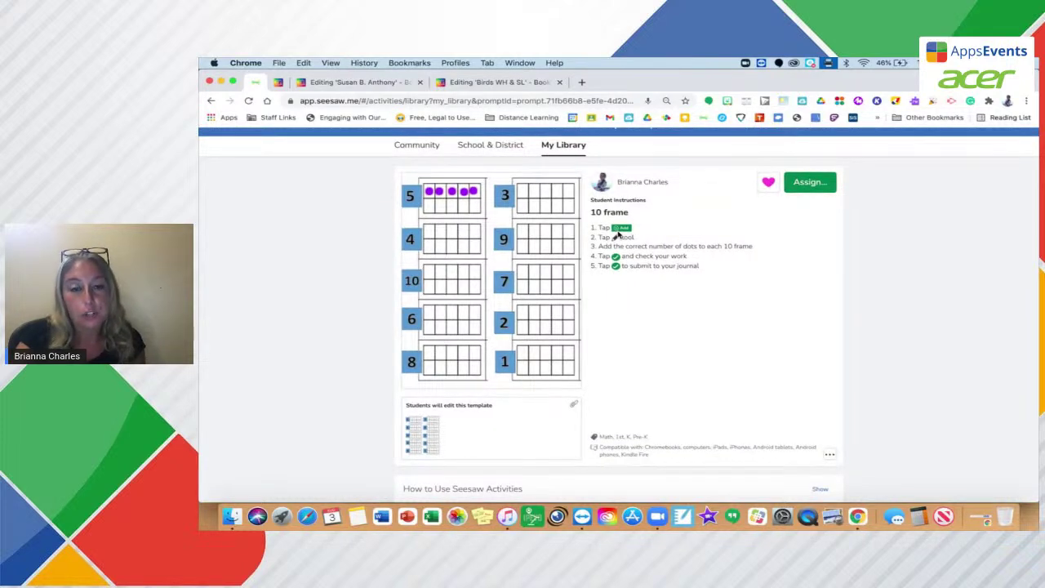
key(super+minus)
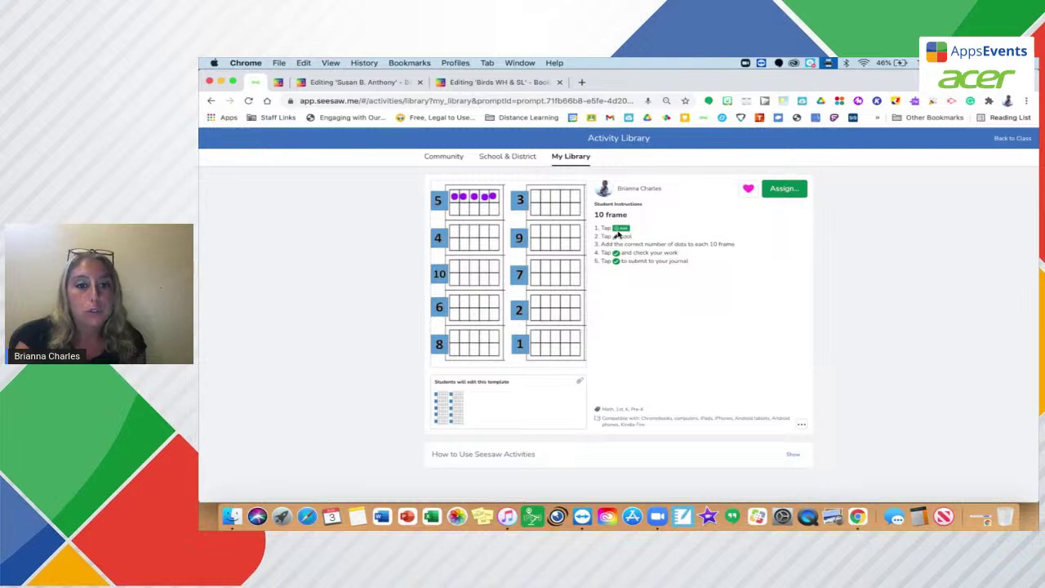
click(773, 187)
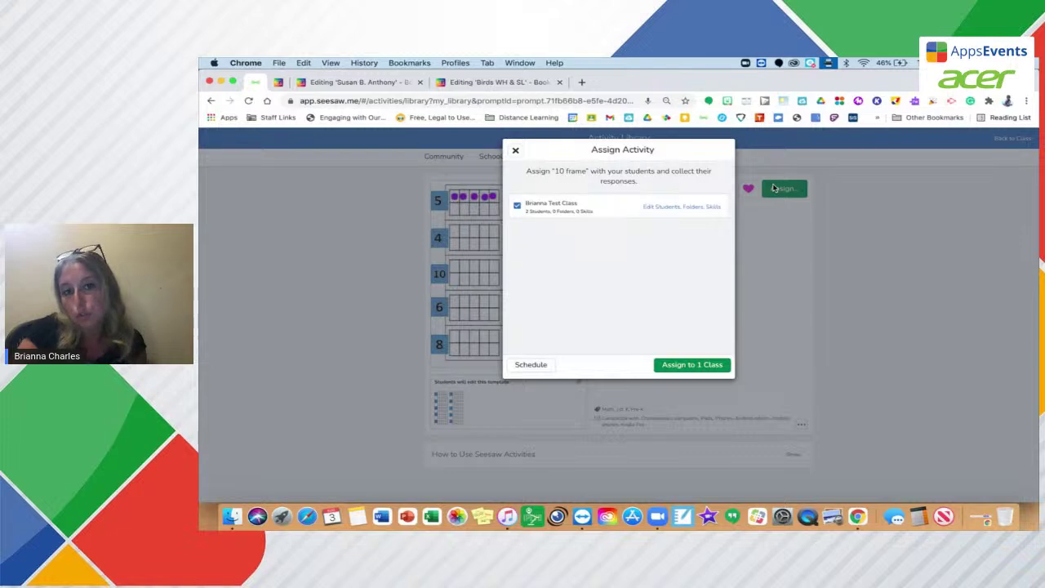
click(690, 366)
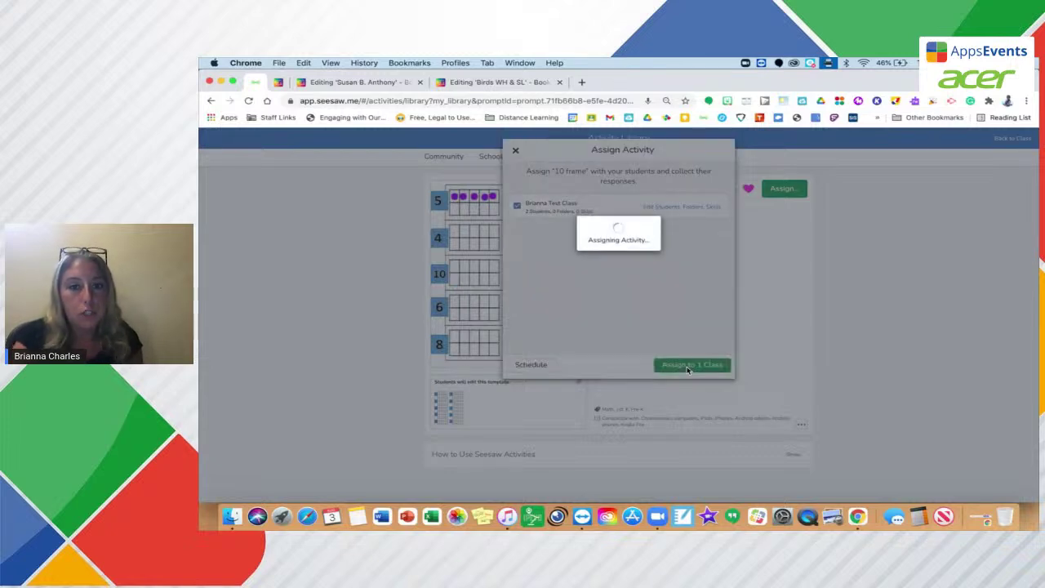
click(635, 319)
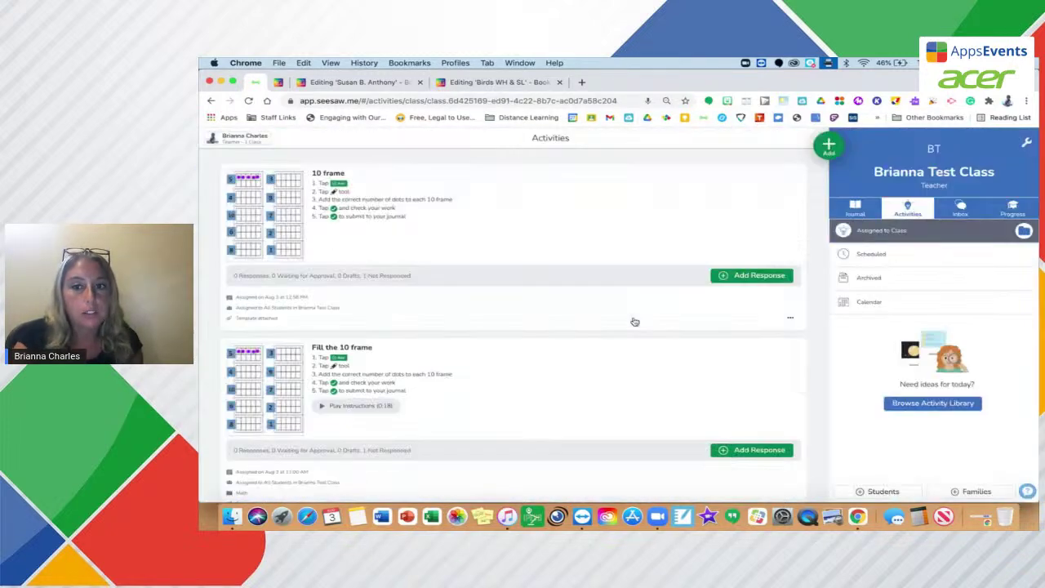
- Start a response to the assigned "10 frame" activity as Sample Student and review its instructions
click(731, 276)
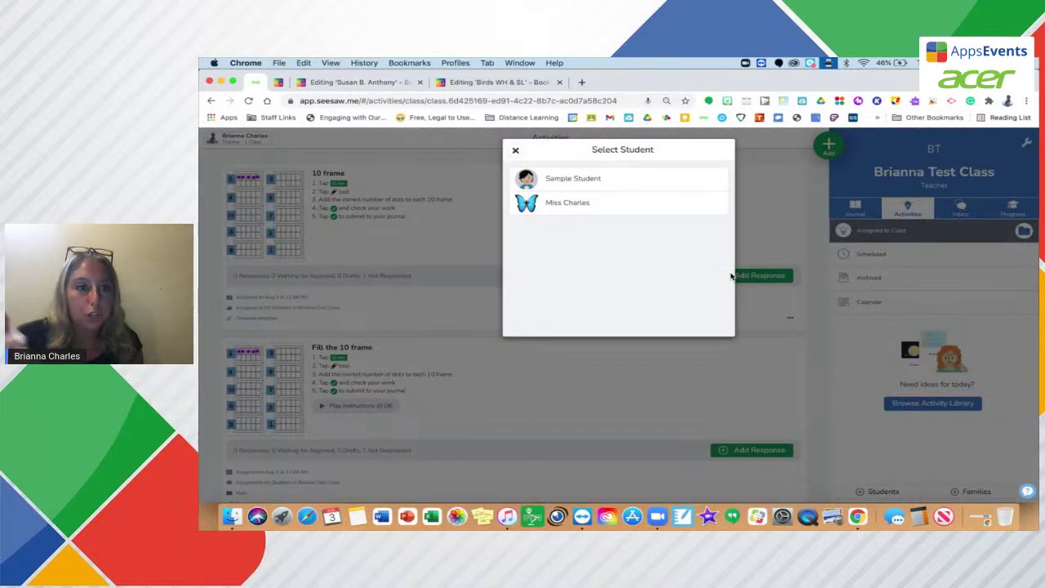
click(516, 149)
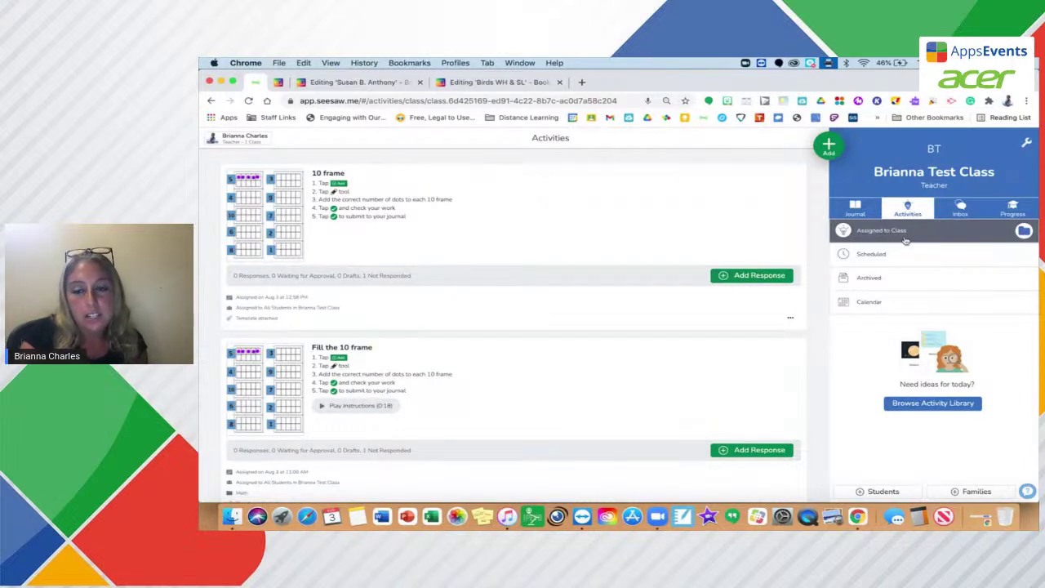
click(749, 275)
click(690, 177)
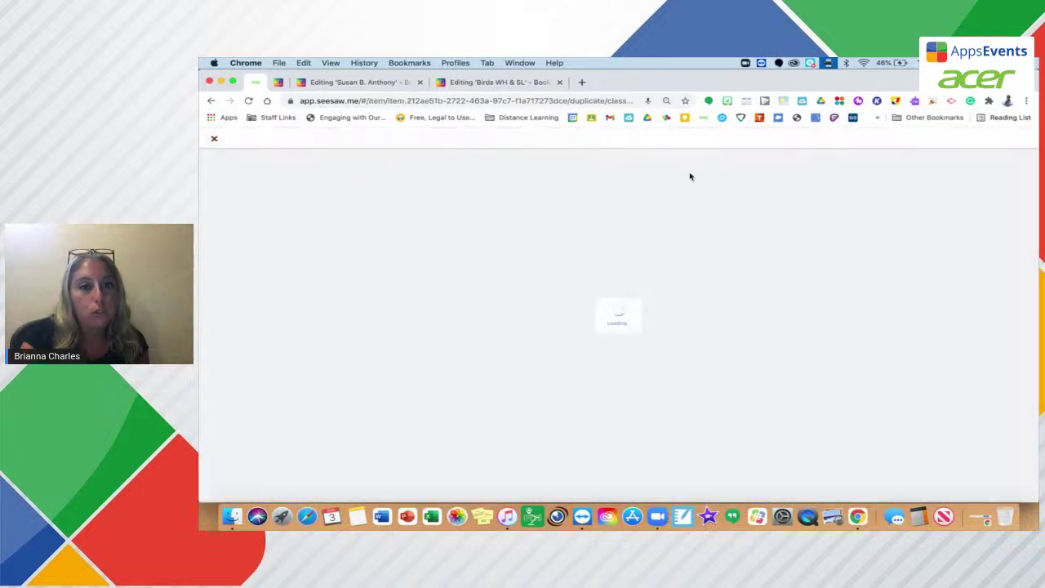
click(618, 139)
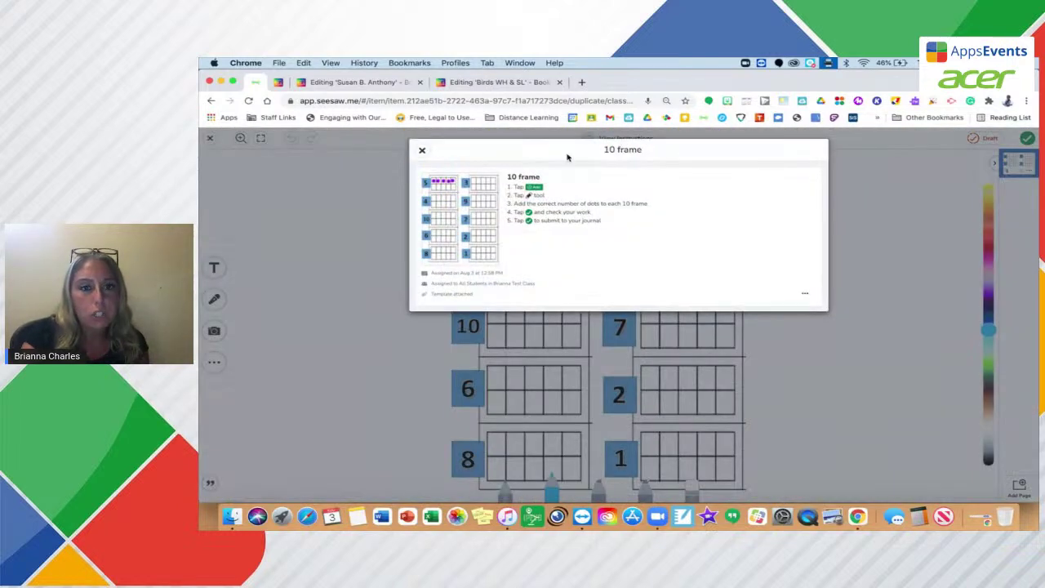
click(422, 149)
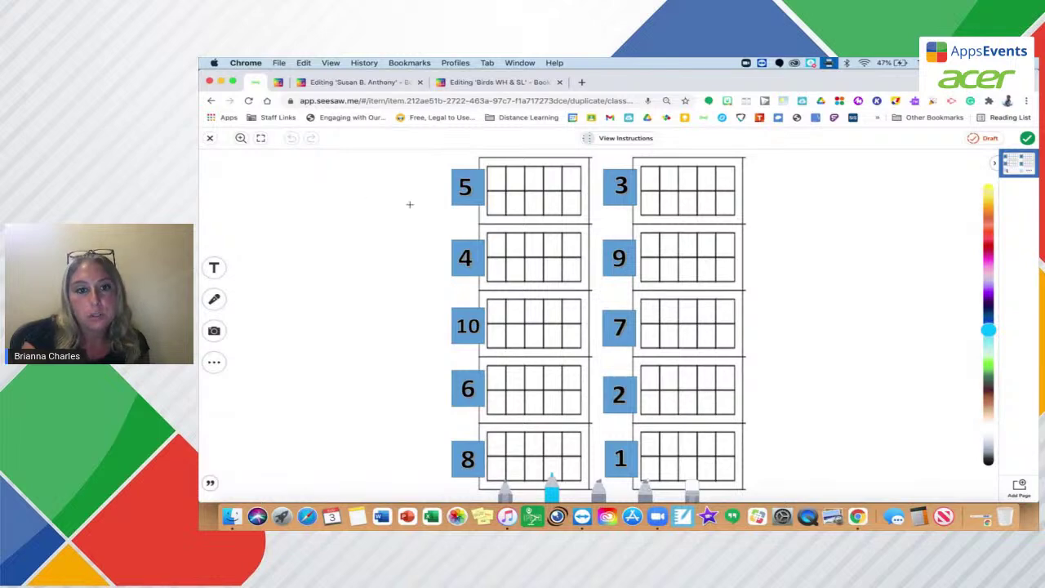
- Draw a light blue zigzag line across the ten frames and submit the response to the student's journal
mouse_move(488, 172)
mouse_down()
mouse_move(546, 194)
mouse_move(488, 327)
mouse_move(611, 378)
mouse_up()
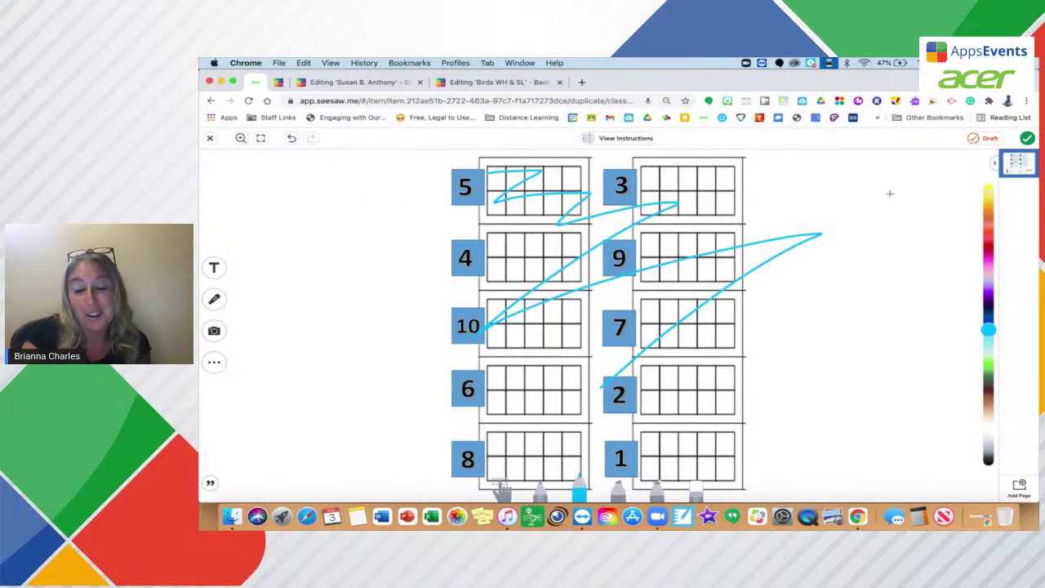
click(1028, 138)
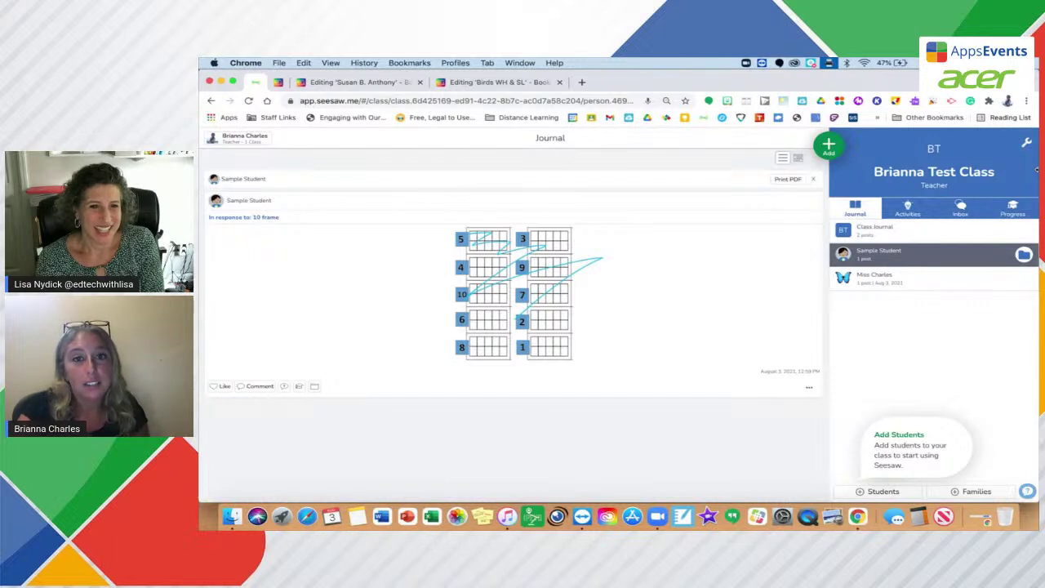
- Narrow the Seesaw window and switch to the "Seesaw Slides 2021" presentation behind it
drag(1035, 169, 823, 169)
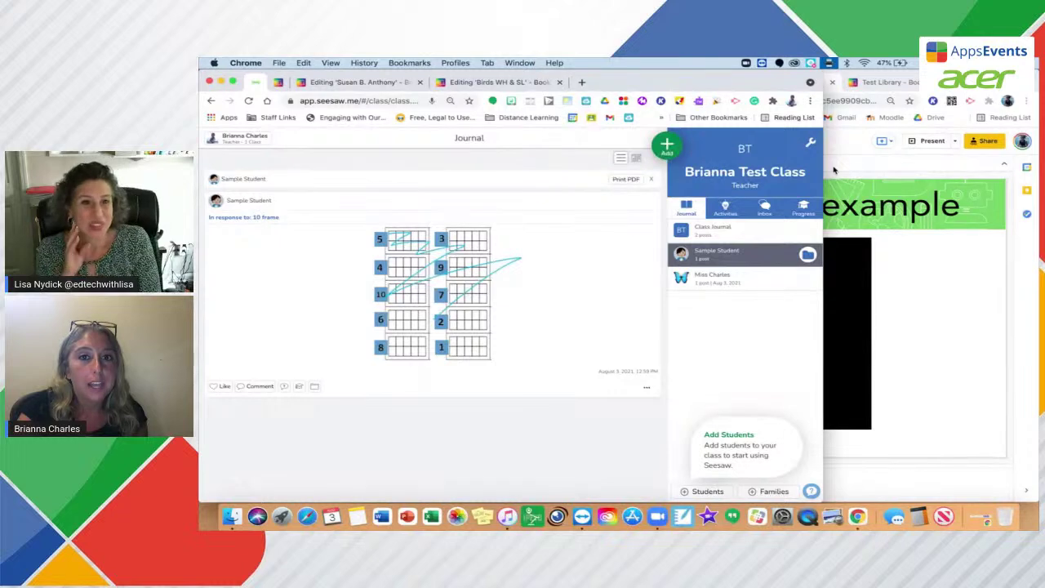
click(834, 169)
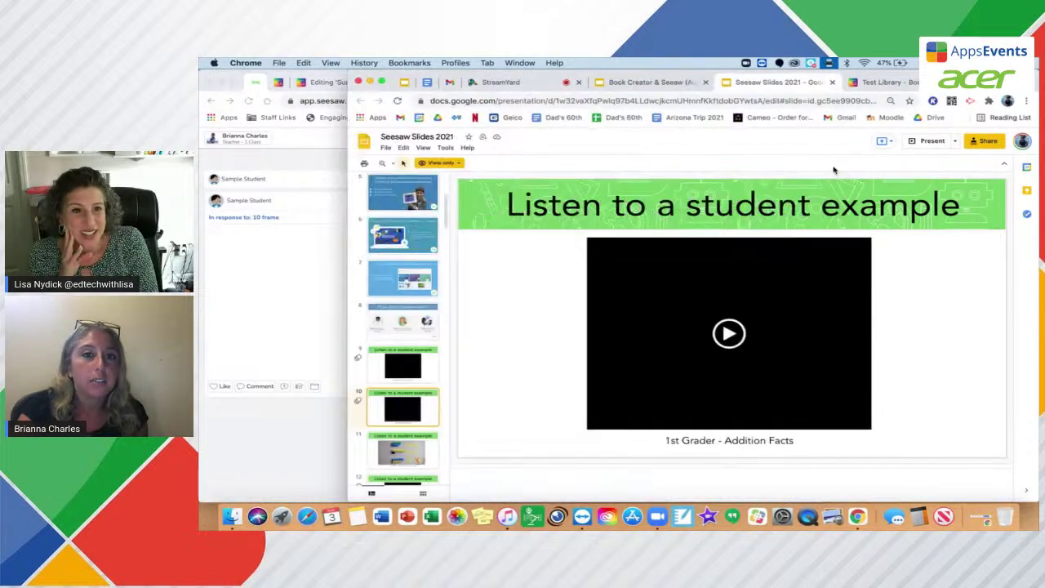
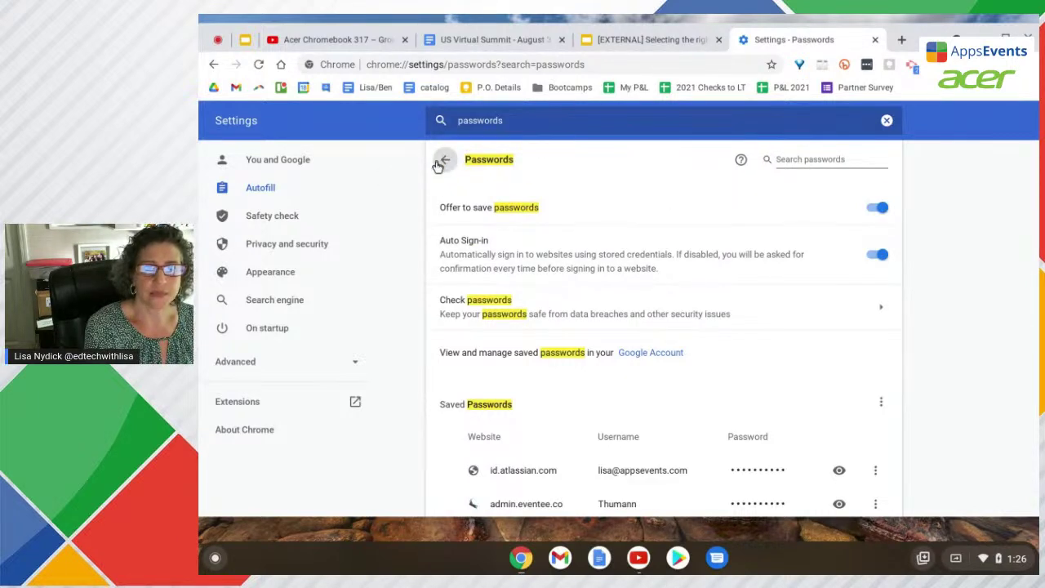
- Go back from the Passwords page to the main Chrome settings, look over the sections there, and close the settings
click(445, 159)
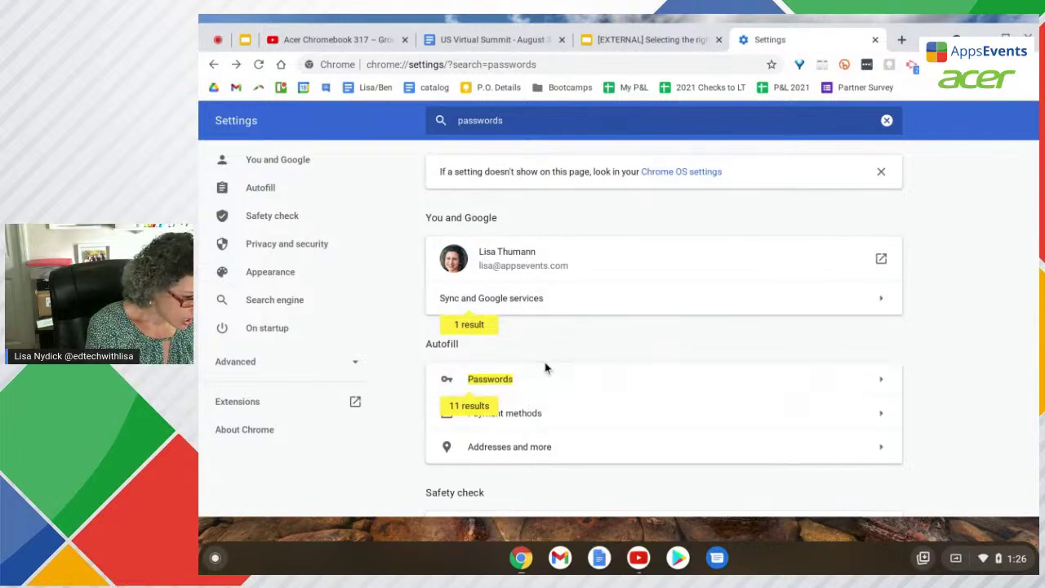
scroll(545, 367, down, 2)
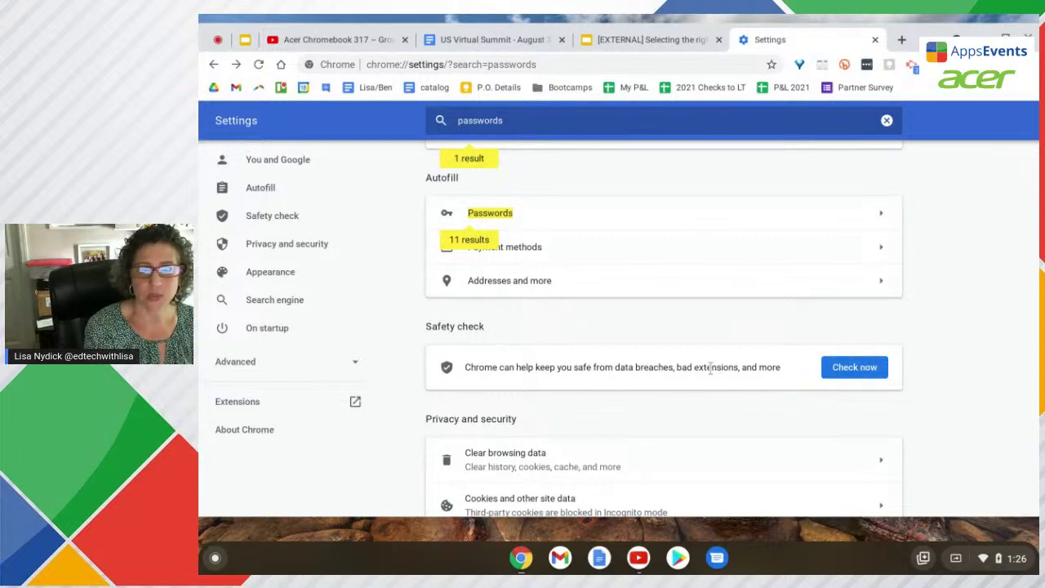
scroll(711, 366, up, 2)
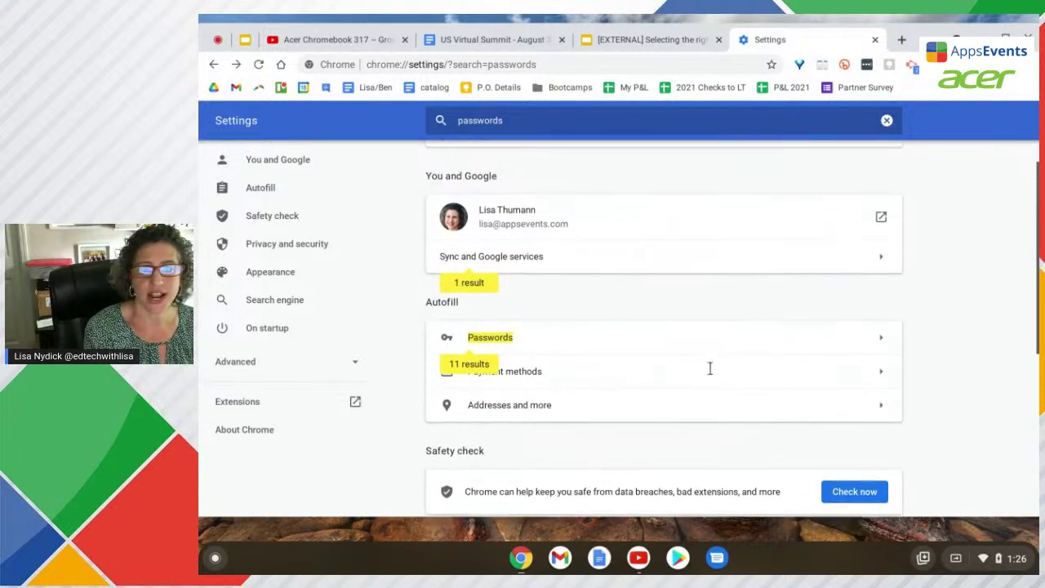
click(875, 40)
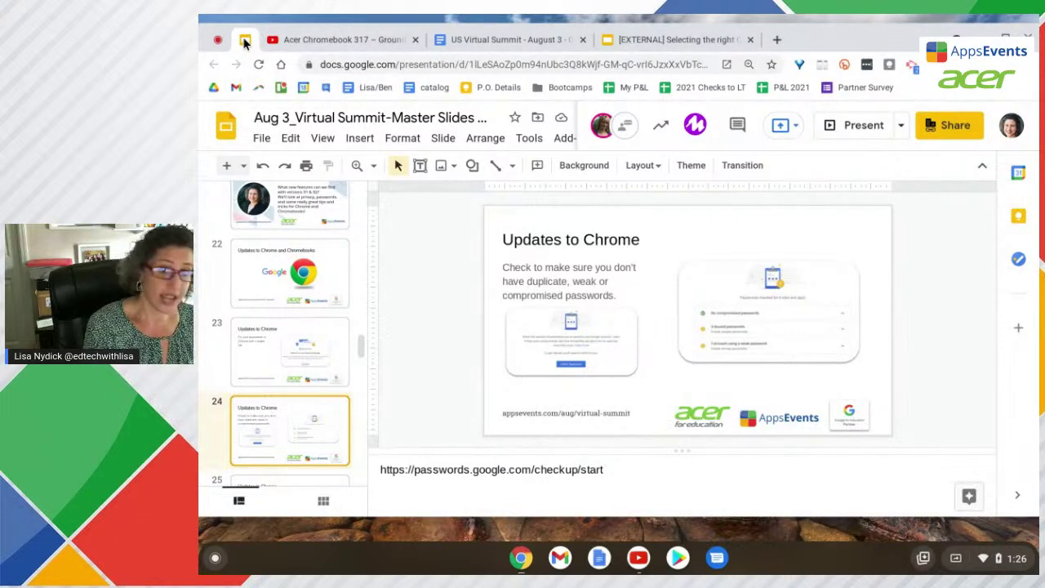
- Open the complete Chrome Actions list linked on the next "Updates to Chrome" slide and examine the actions with their trigger words
key(Down)
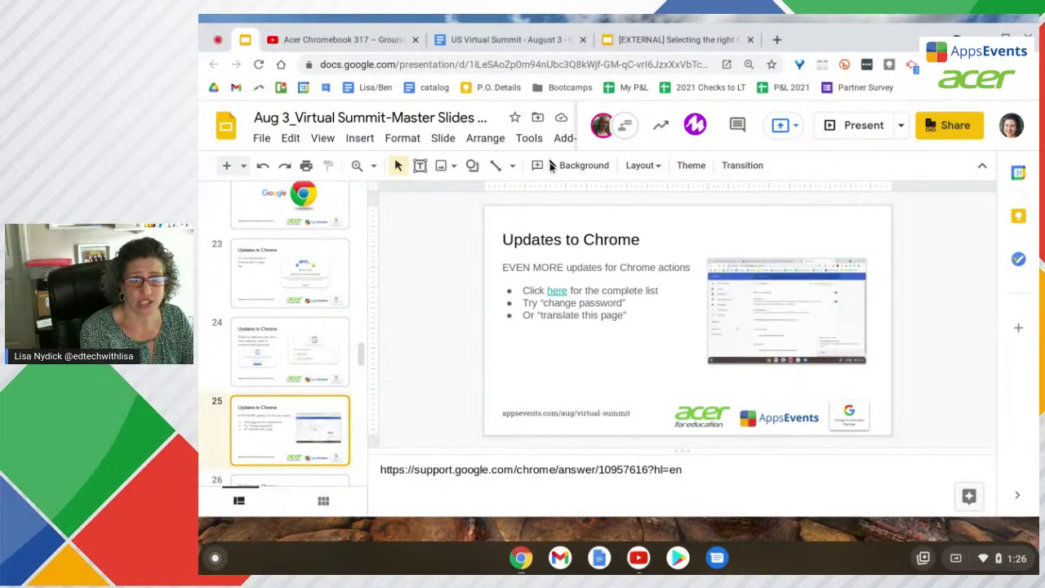
click(554, 292)
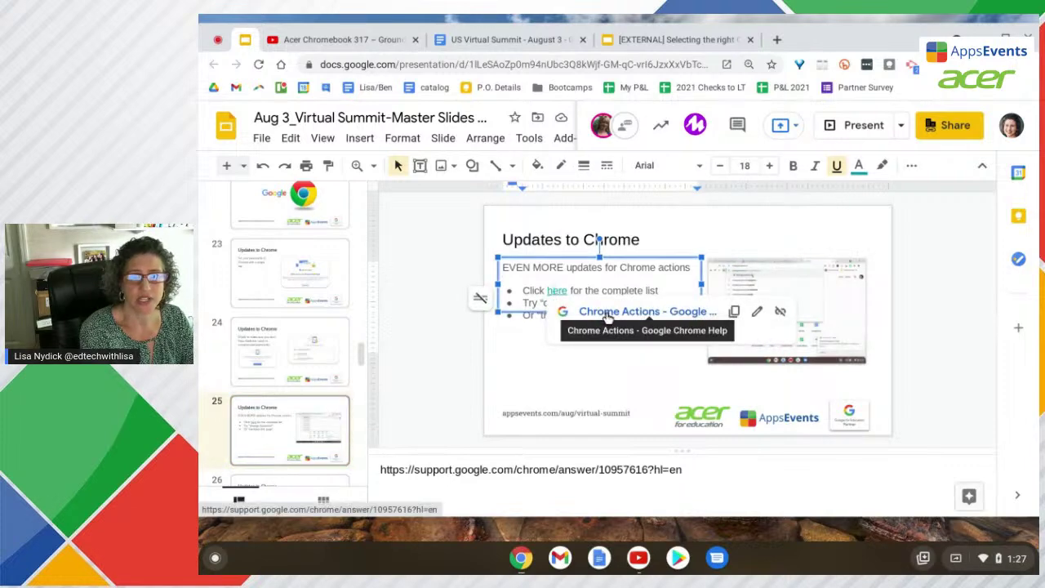
click(606, 312)
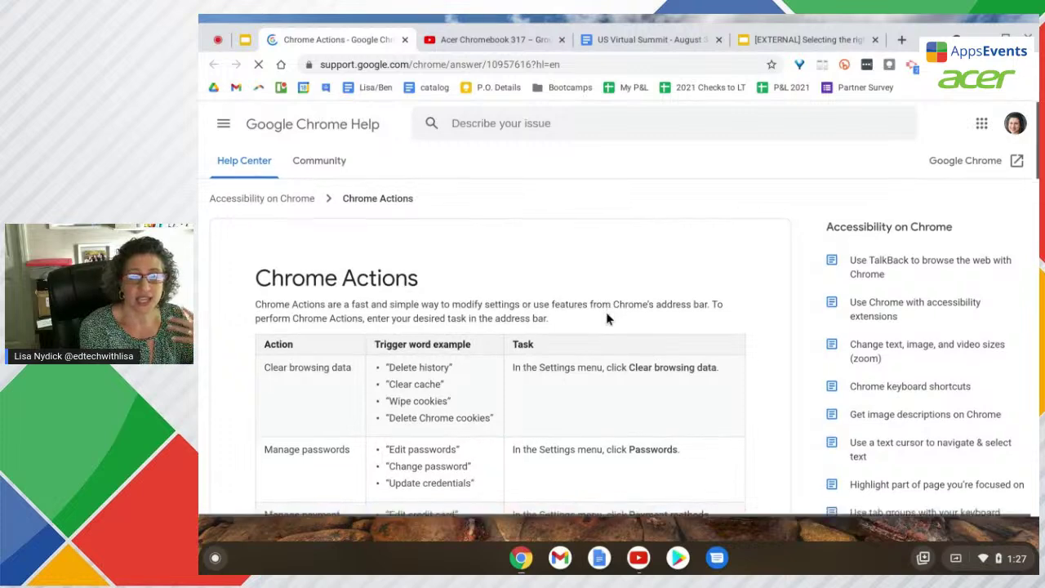
scroll(606, 319, down, 3)
scroll(605, 319, down, 3)
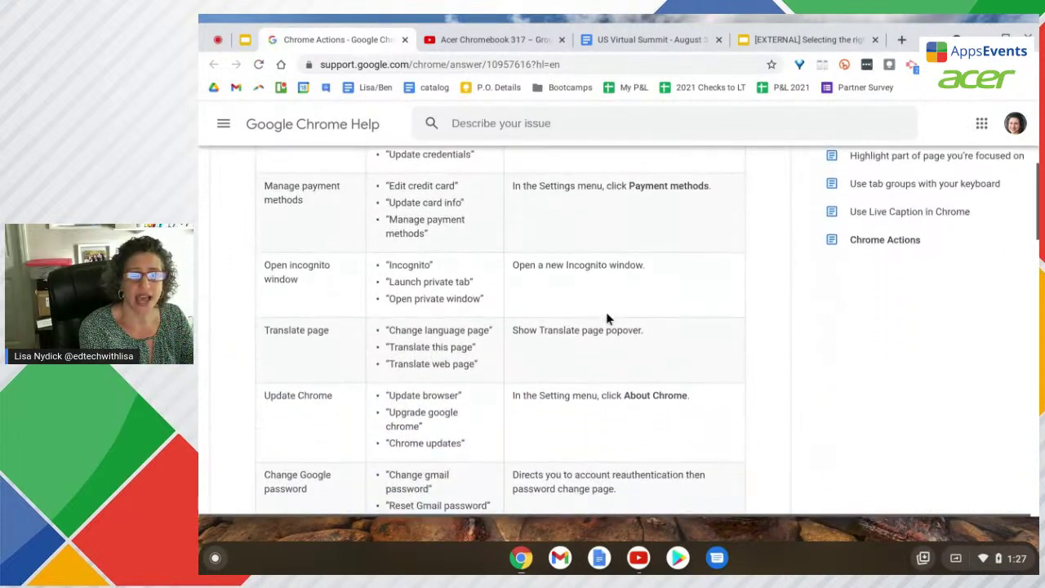
scroll(605, 319, down, 2)
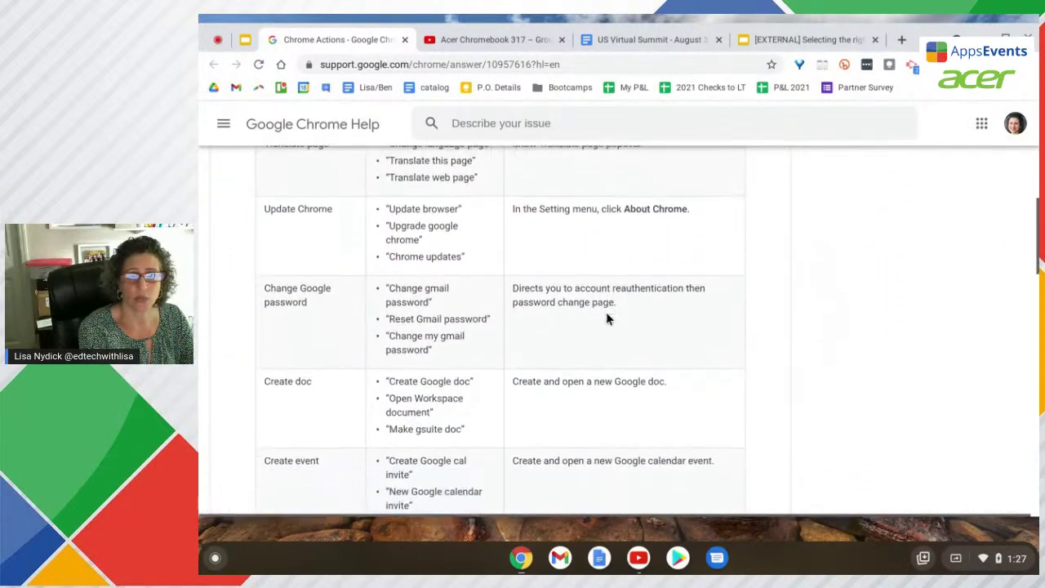
scroll(606, 319, down, 4)
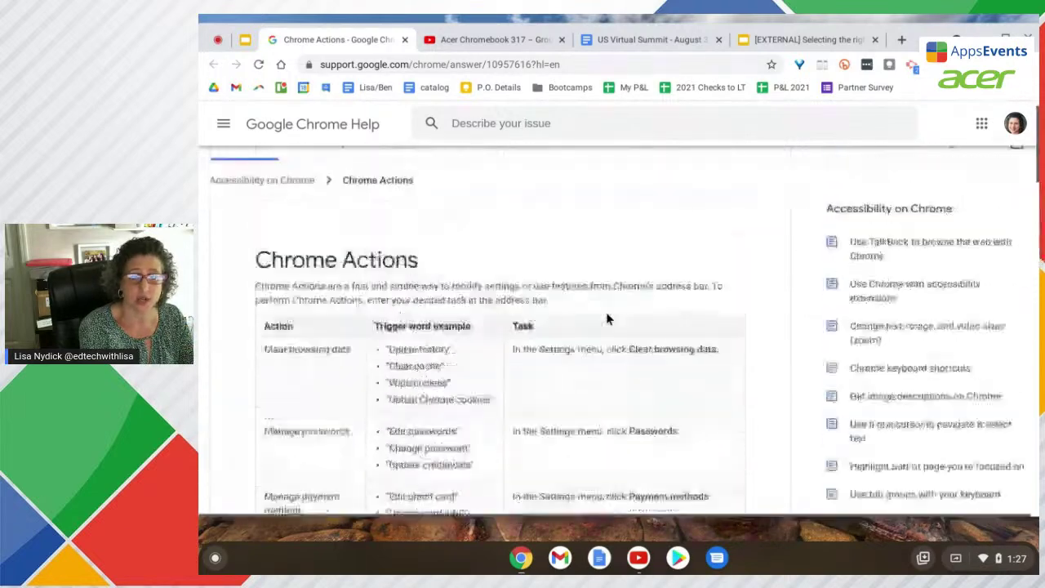
scroll(606, 319, down, 2)
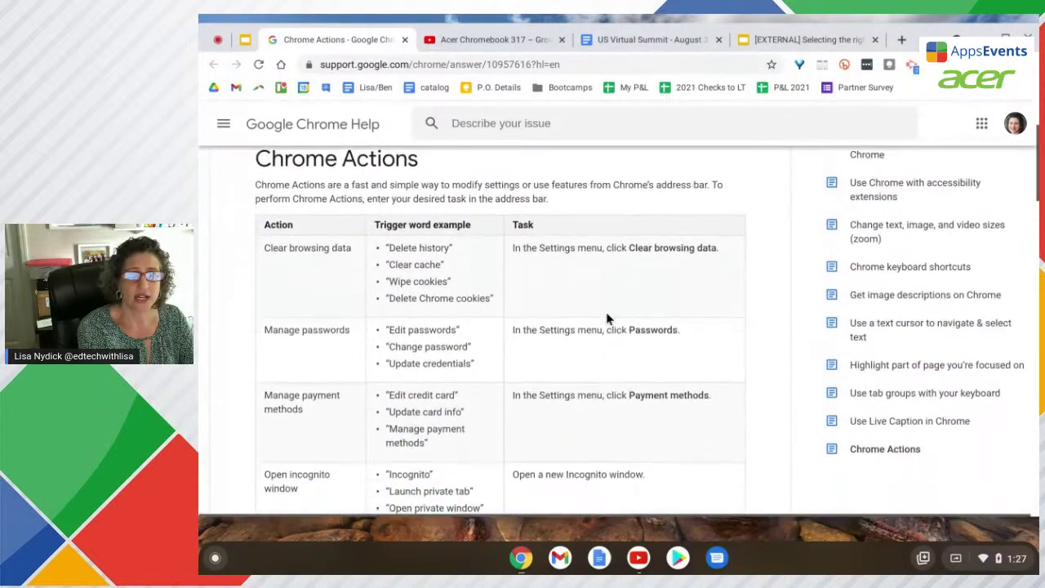
scroll(606, 318, down, 1)
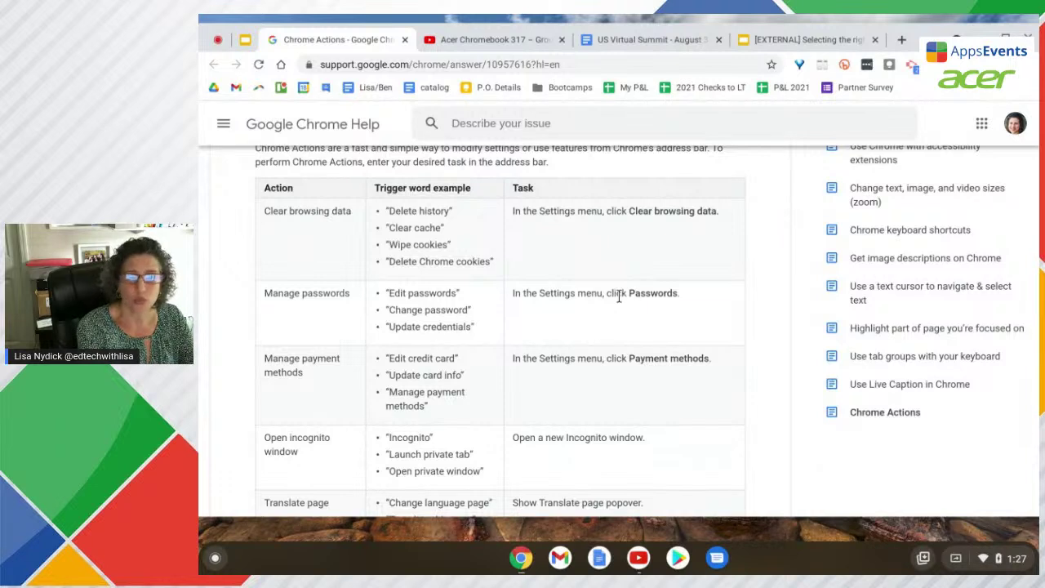
- Enter "manage" in the address bar and run the "Manage passwords" Chrome Action to open the password settings
click(569, 64)
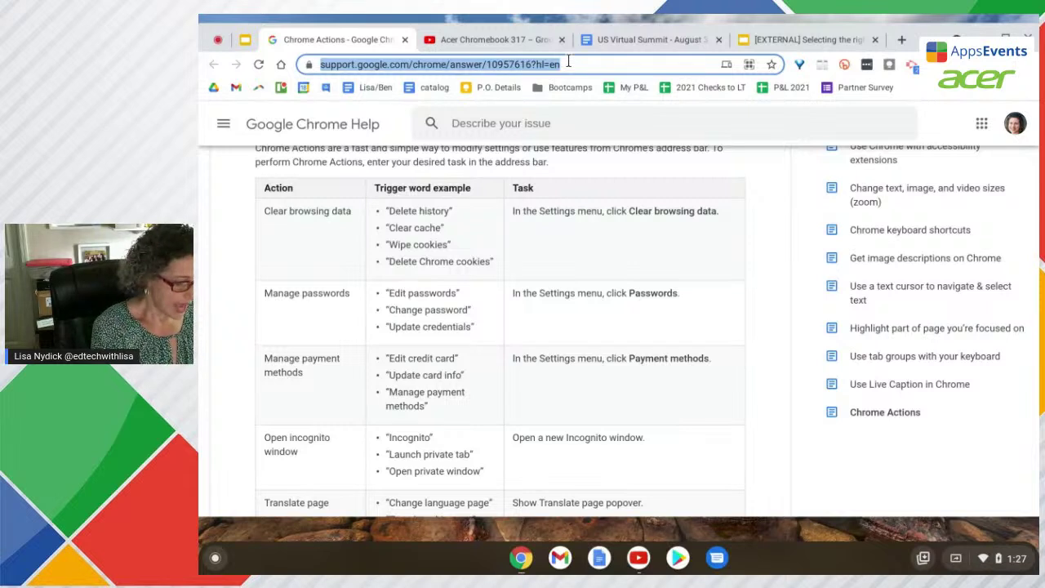
text(manage)
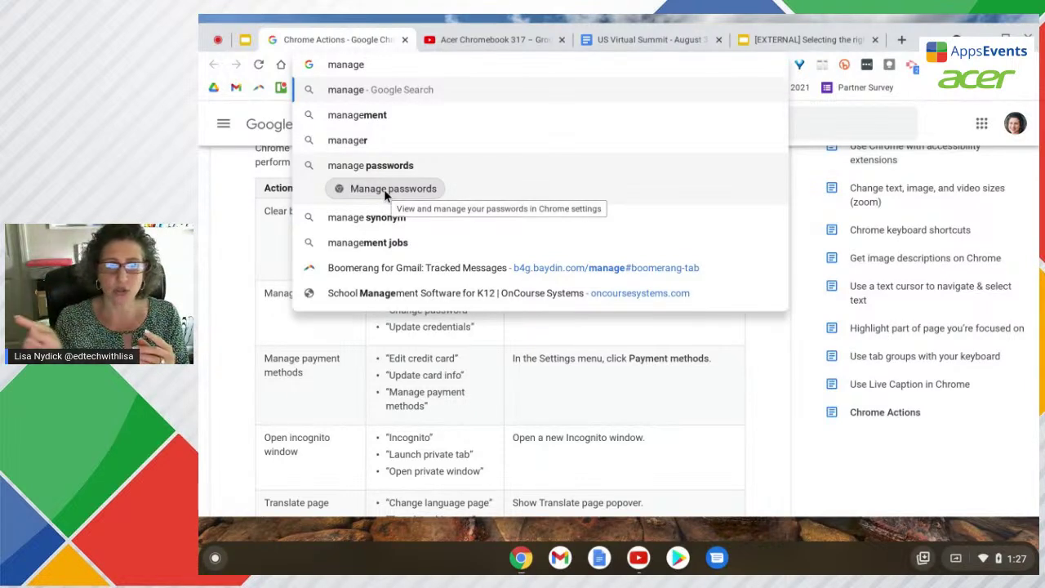
click(384, 189)
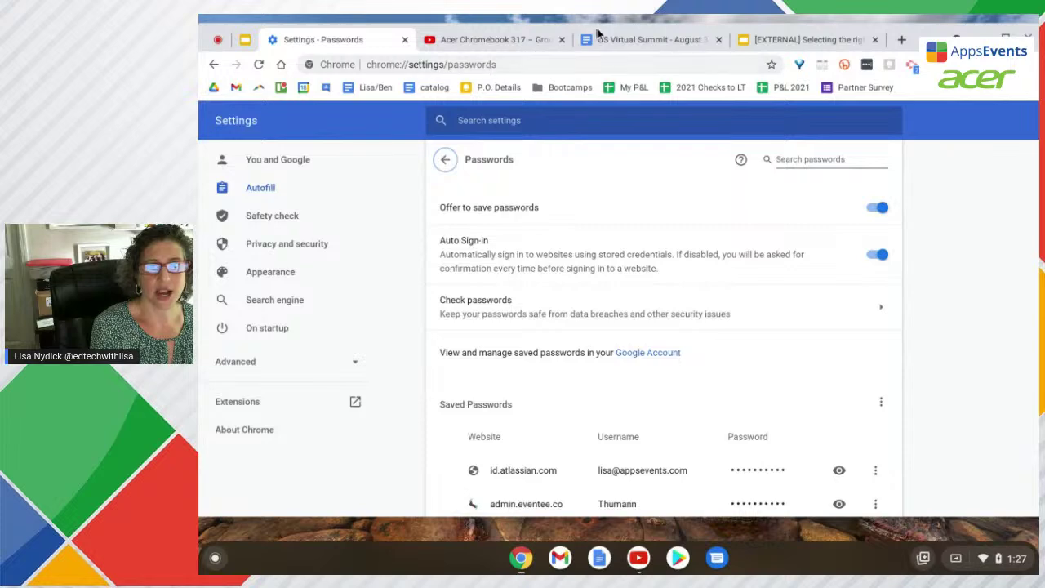
- In the "US Virtual Summit - August 3" document, enter "translate page" in the address bar, run the Translate page action, and dismiss the translation popup
click(636, 37)
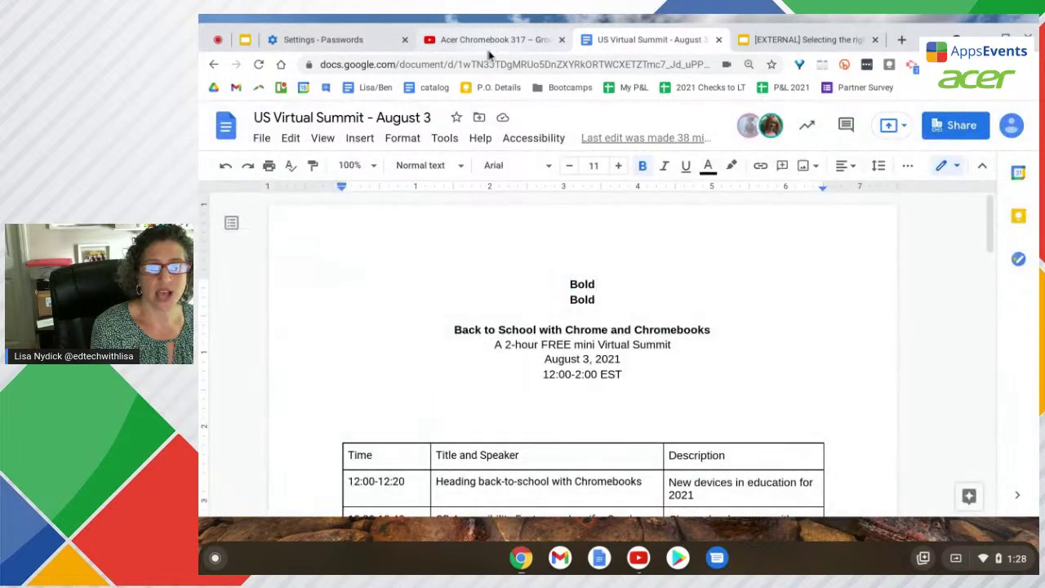
click(495, 64)
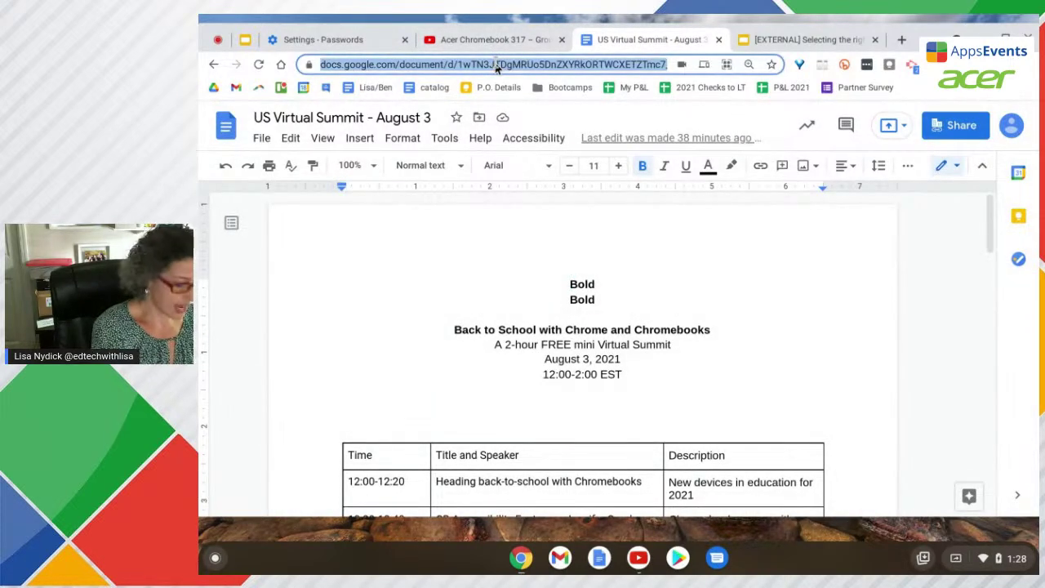
text(translare)
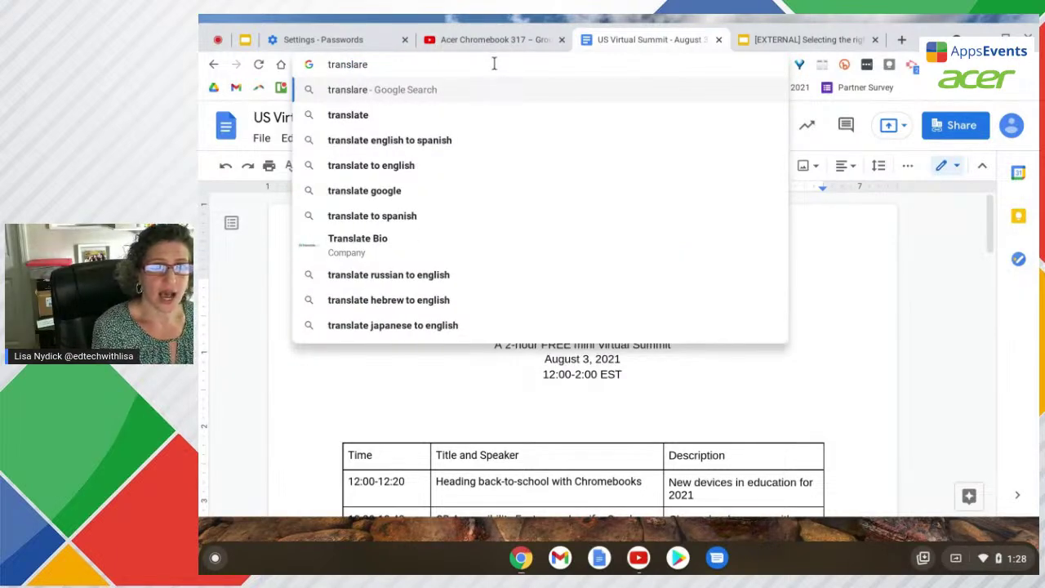
key(BackSpace)
key(BackSpace)
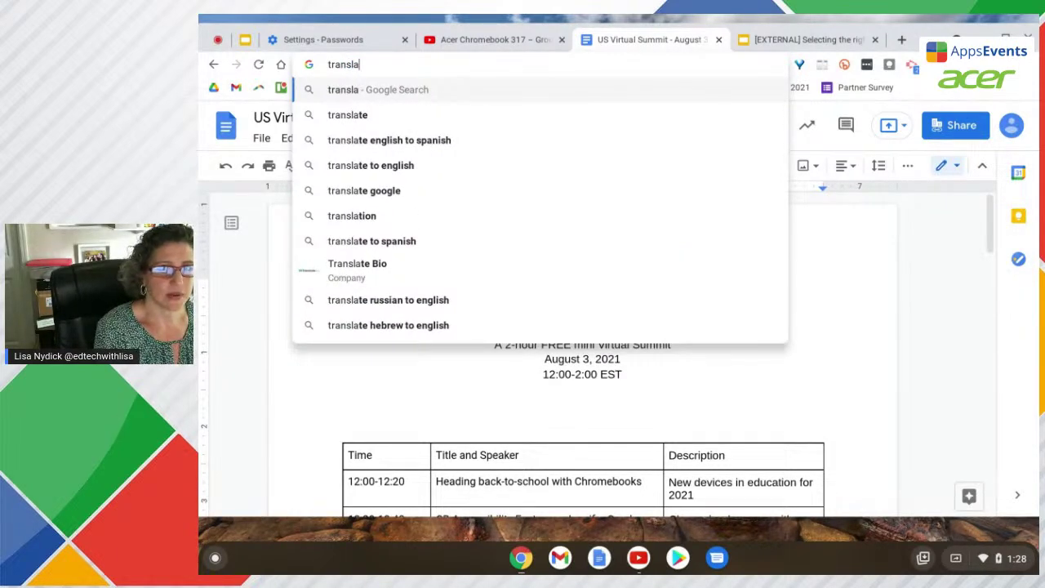
text(te page)
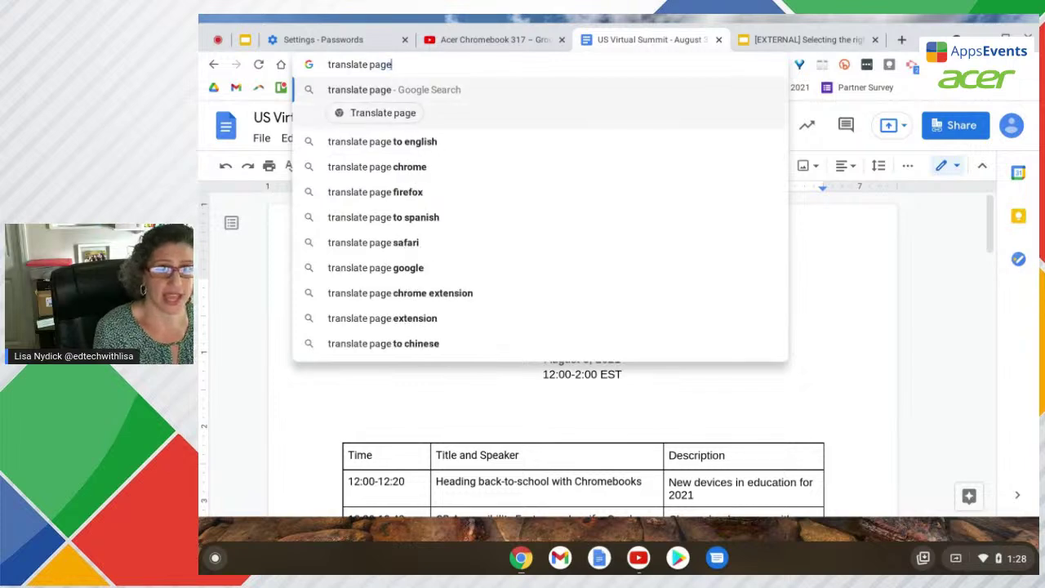
click(401, 113)
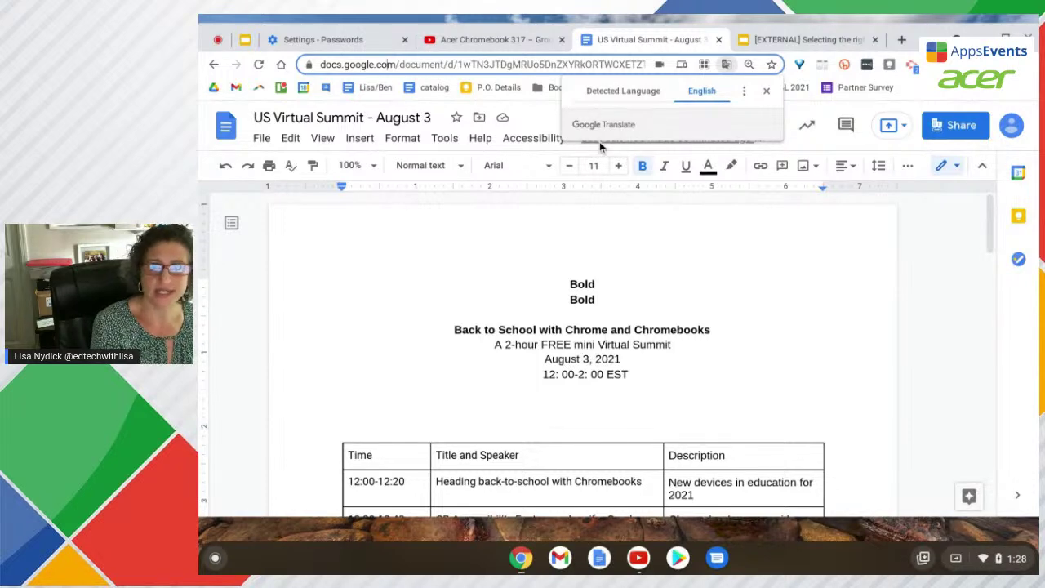
click(454, 328)
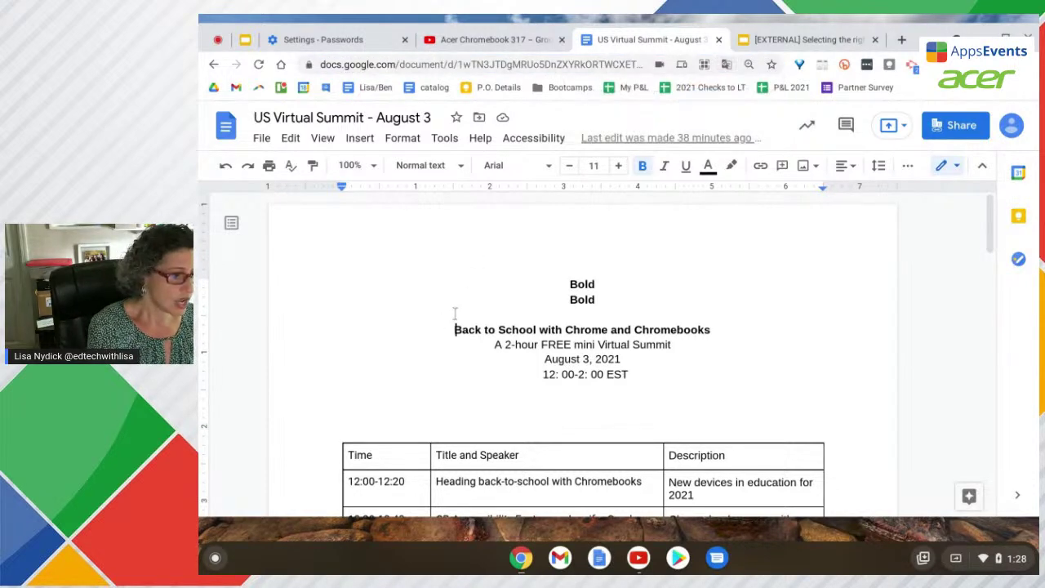
- Return to the master slides presentation and show slide 26 about grouping tabs
click(245, 39)
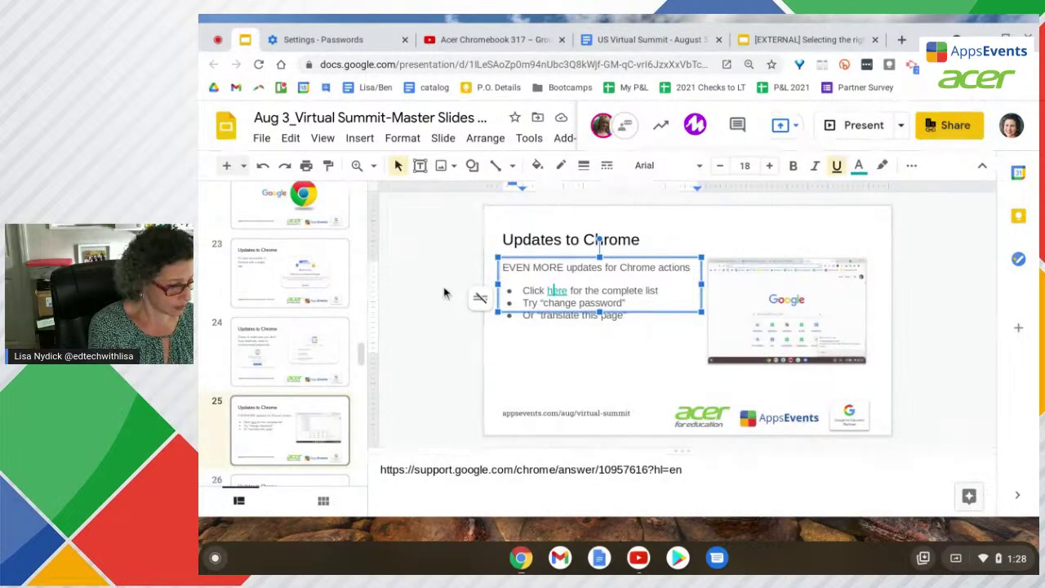
click(479, 299)
scroll(264, 393, down, 2)
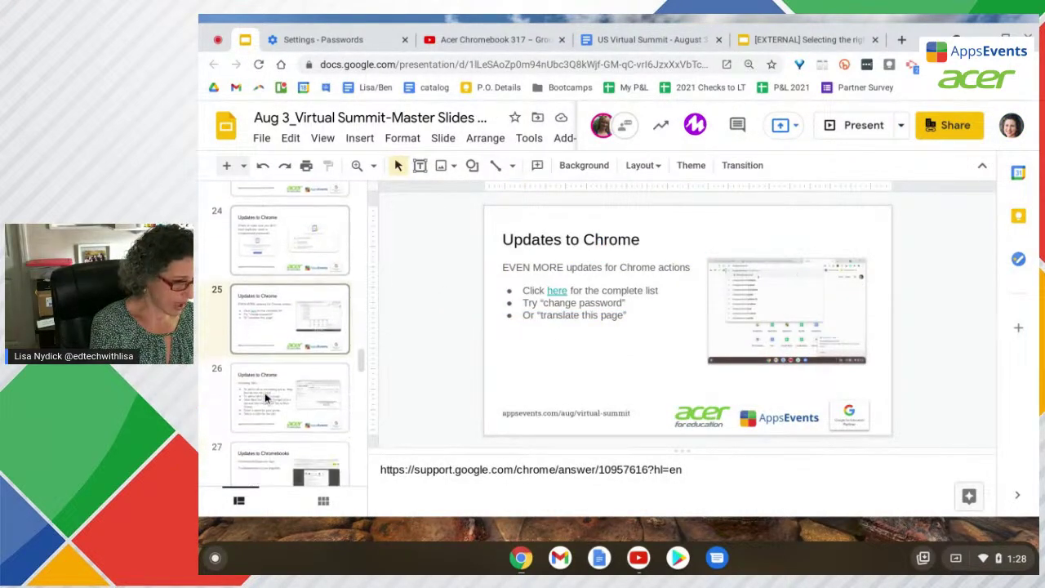
click(266, 396)
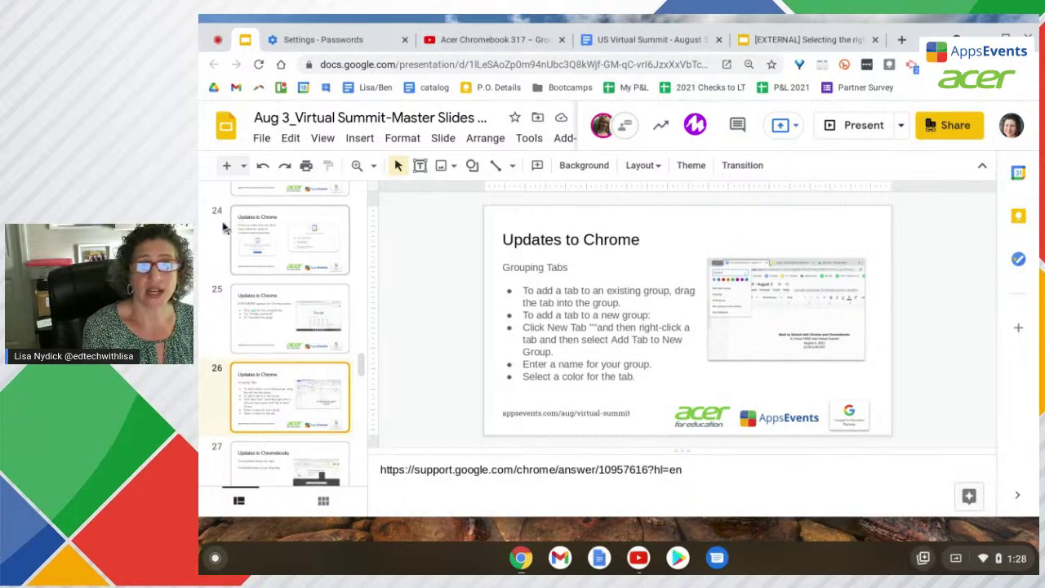
- Create a purple tab group named "Acer Resources" from the Acer Chromebook 317 tab and add the US Virtual Summit tab to it
right_click(477, 42)
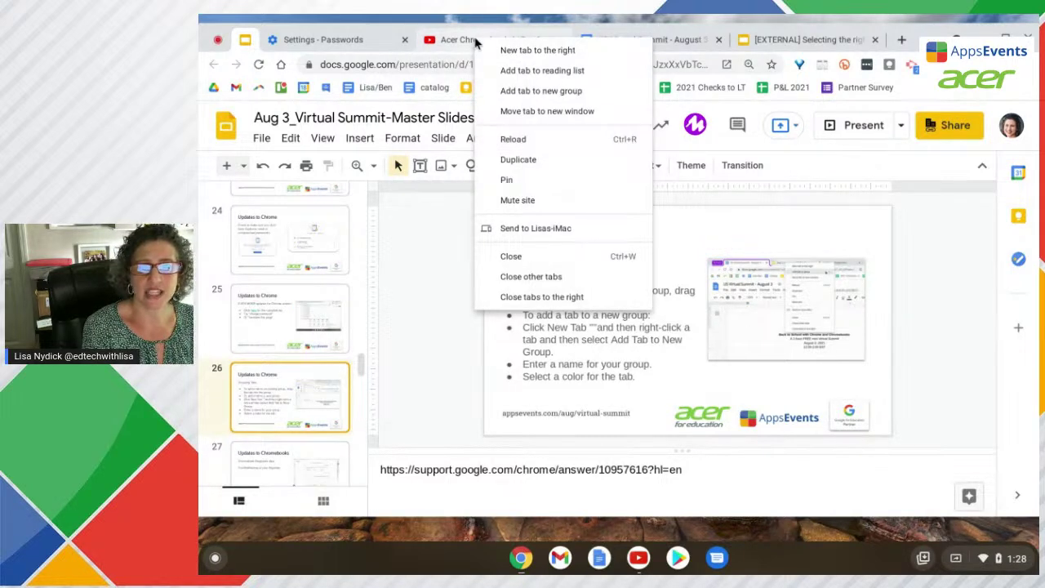
click(510, 90)
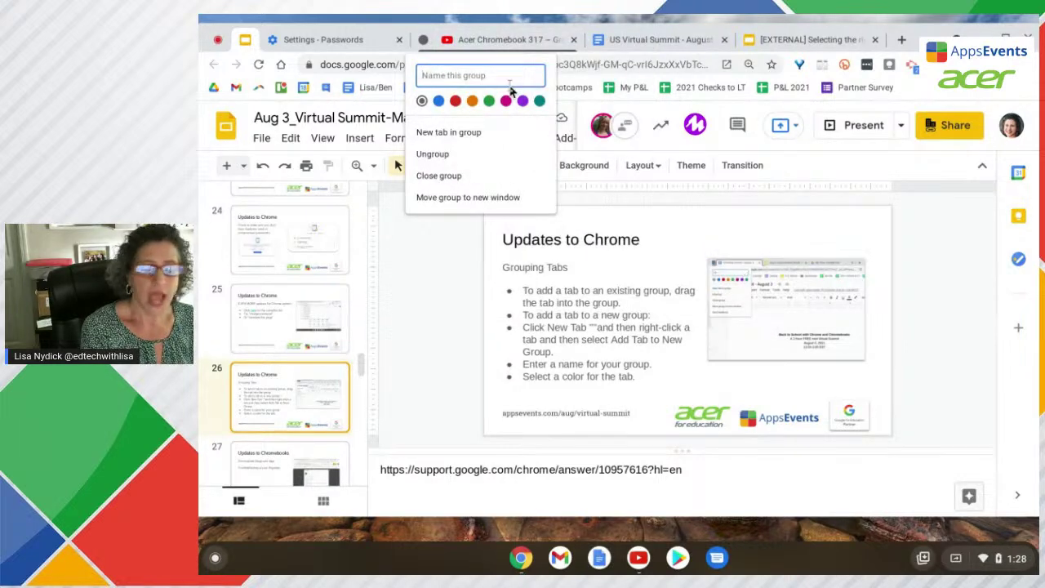
text(Acer R)
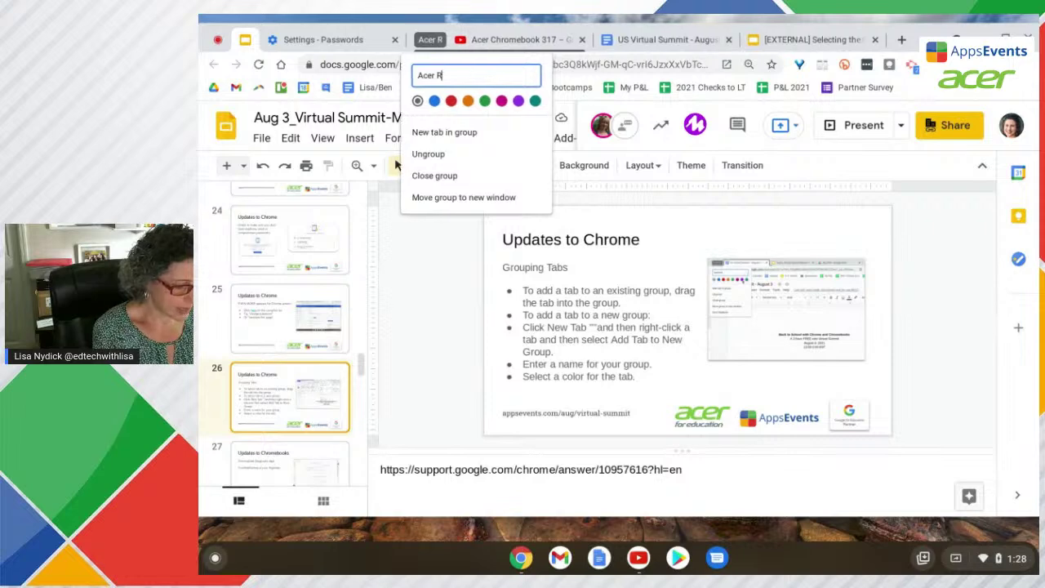
text(esources)
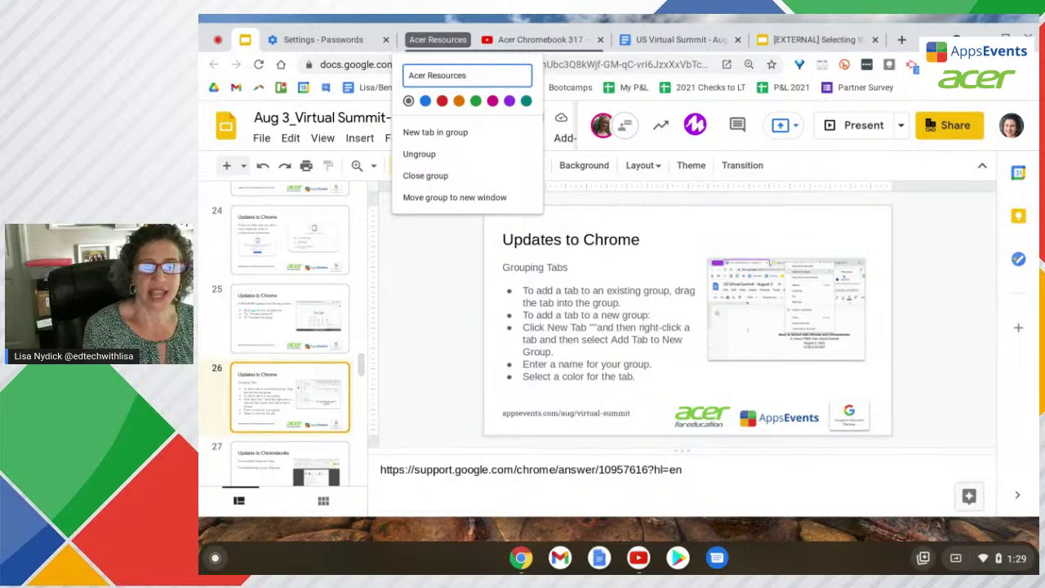
click(509, 102)
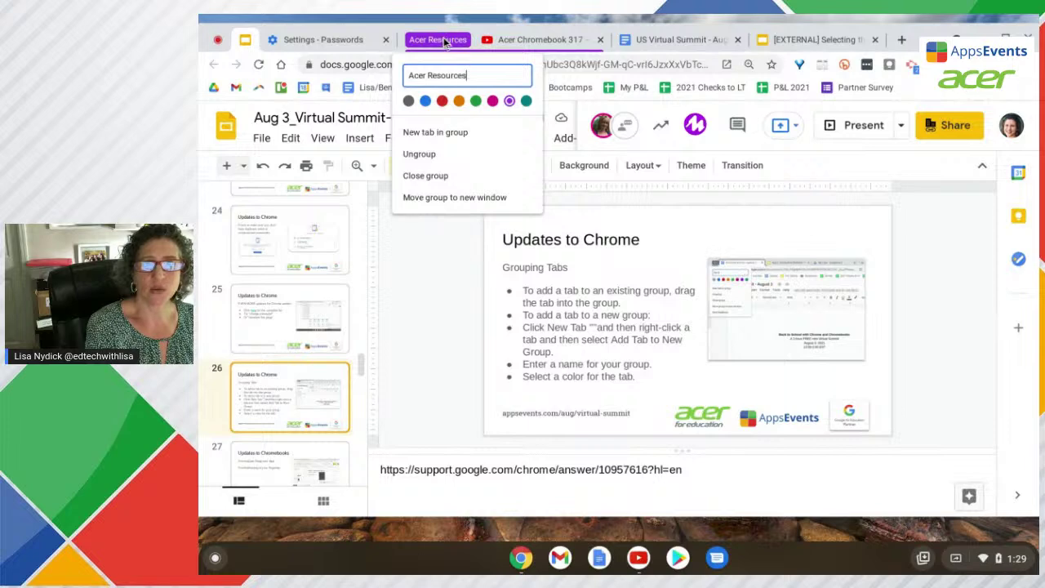
right_click(653, 43)
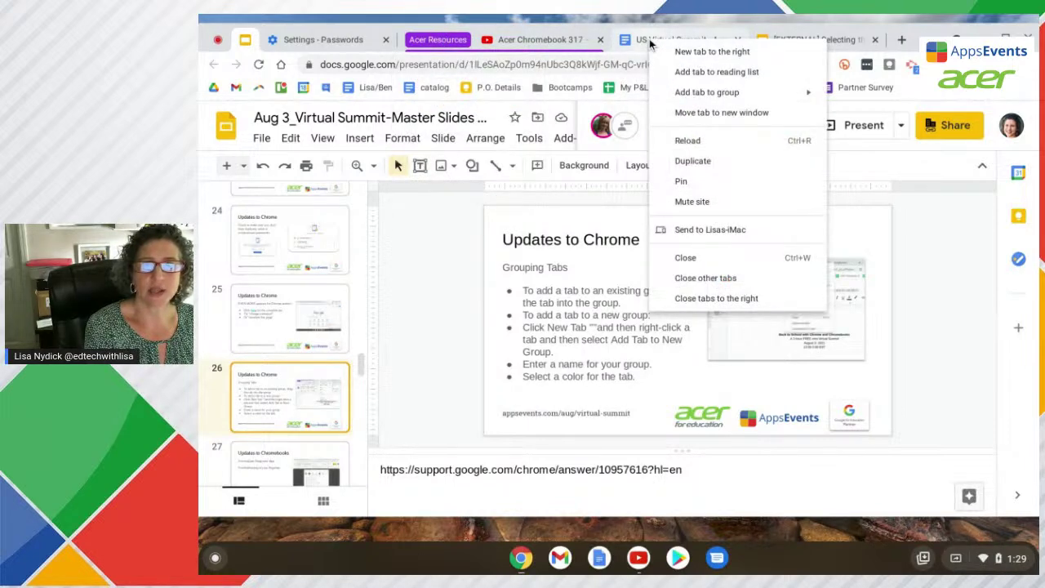
mouse_move(683, 93)
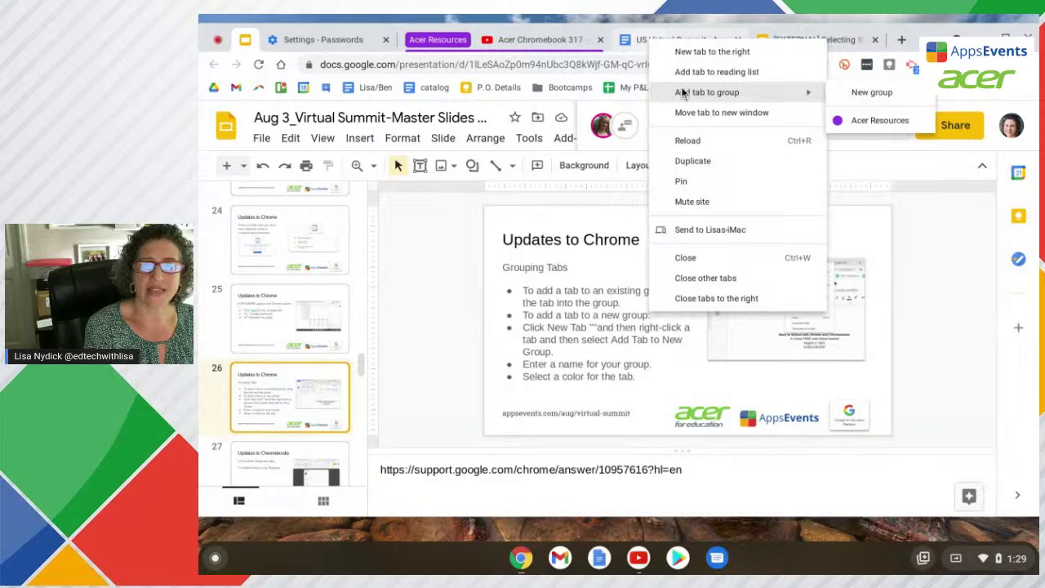
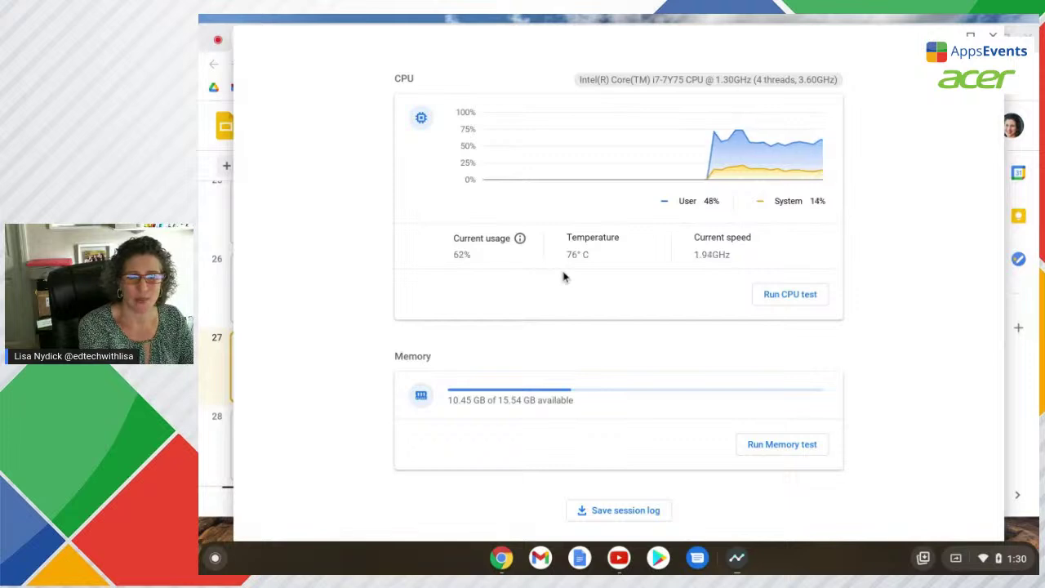
- Review the battery section of the Diagnostics app and close the app
scroll(562, 277, up, 2)
scroll(561, 278, up, 4)
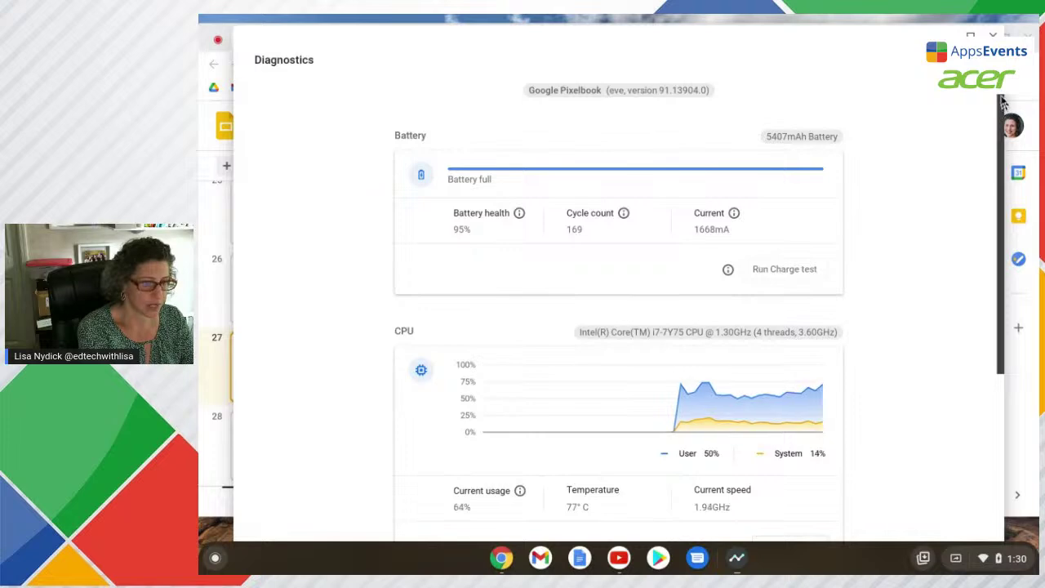
click(993, 35)
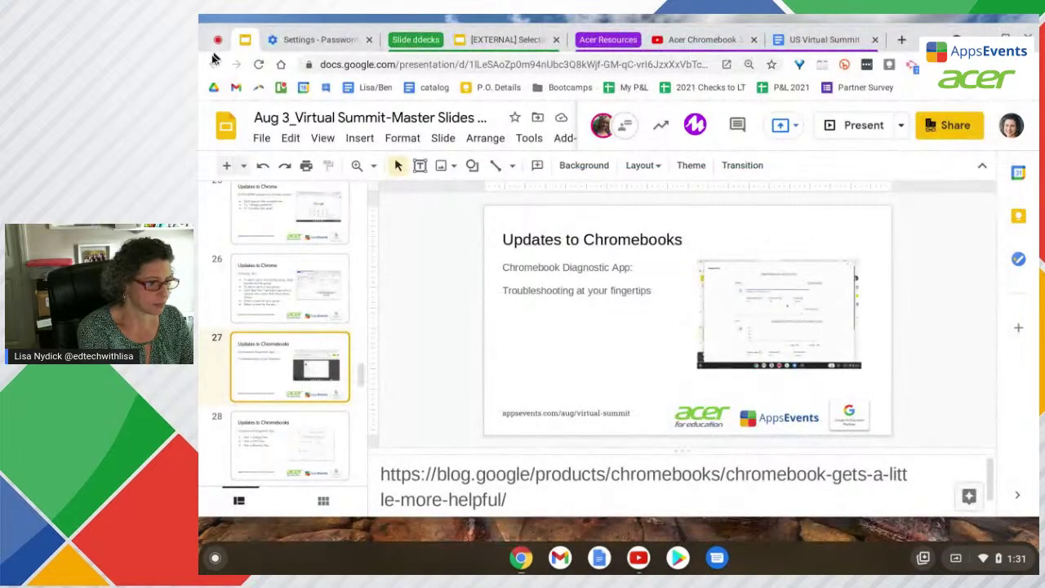
- Show slide 28 on the Chromebook diagnostic tests, followed by slide 29 on Nearby Share
click(299, 455)
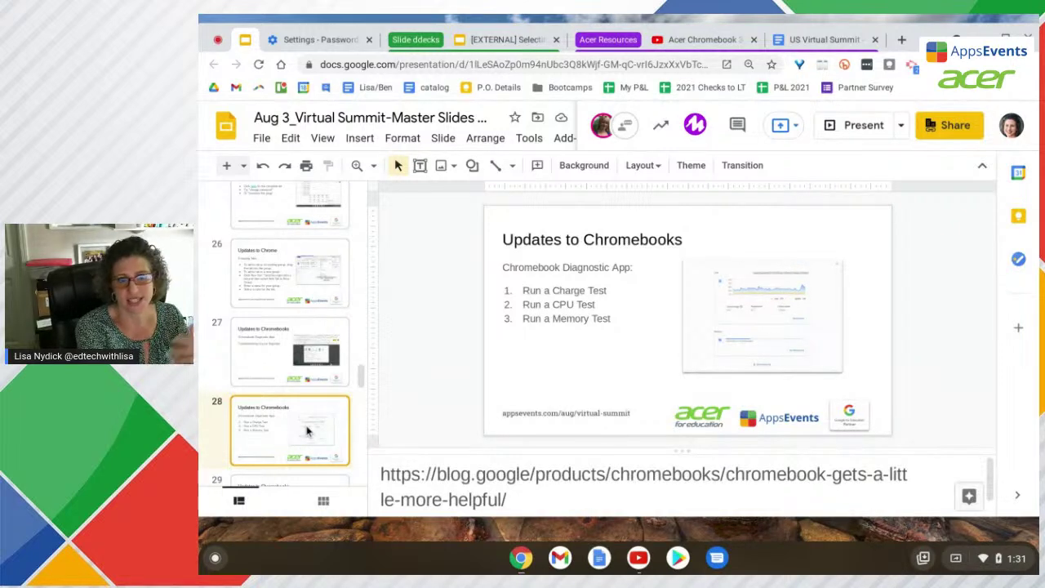
scroll(307, 431, down, 3)
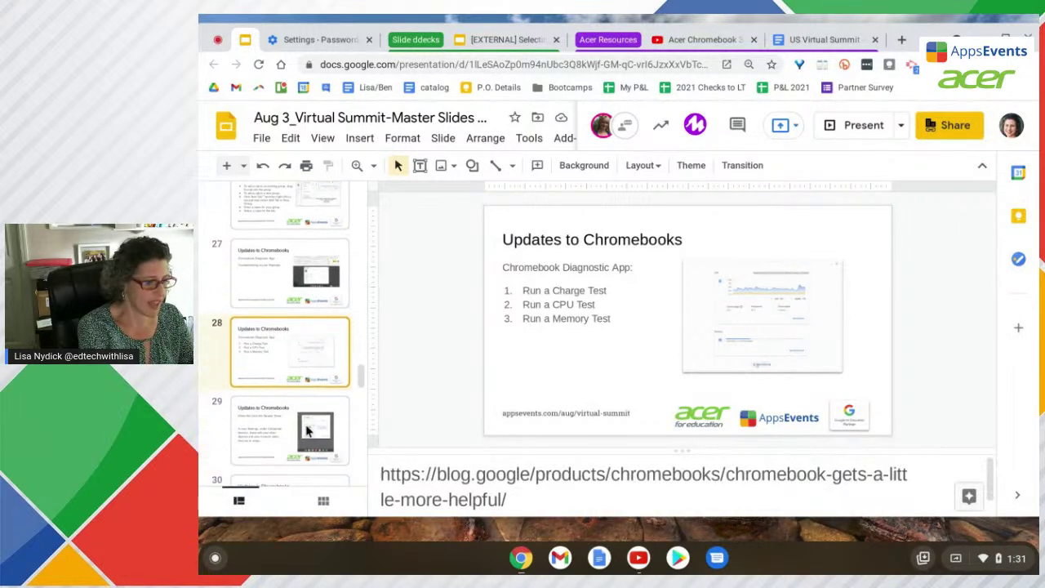
click(281, 405)
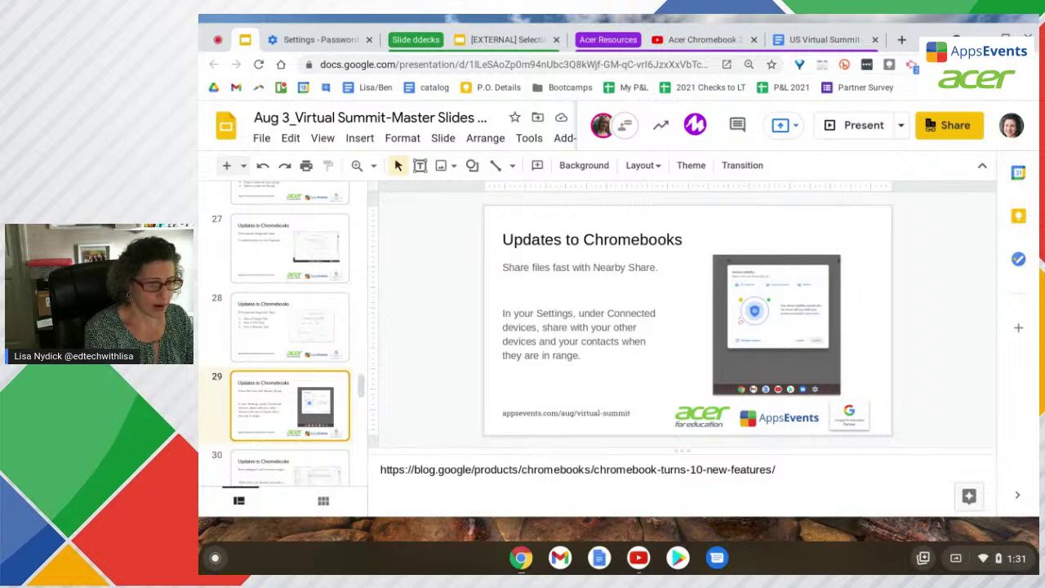
- Open the Chrome settings and search them for "nearby"
click(1027, 65)
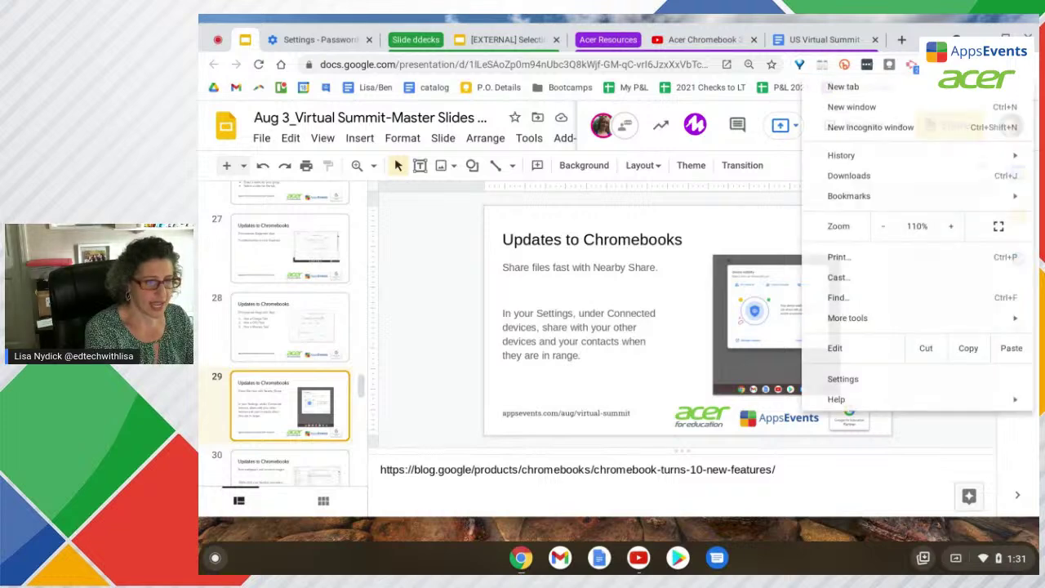
click(837, 376)
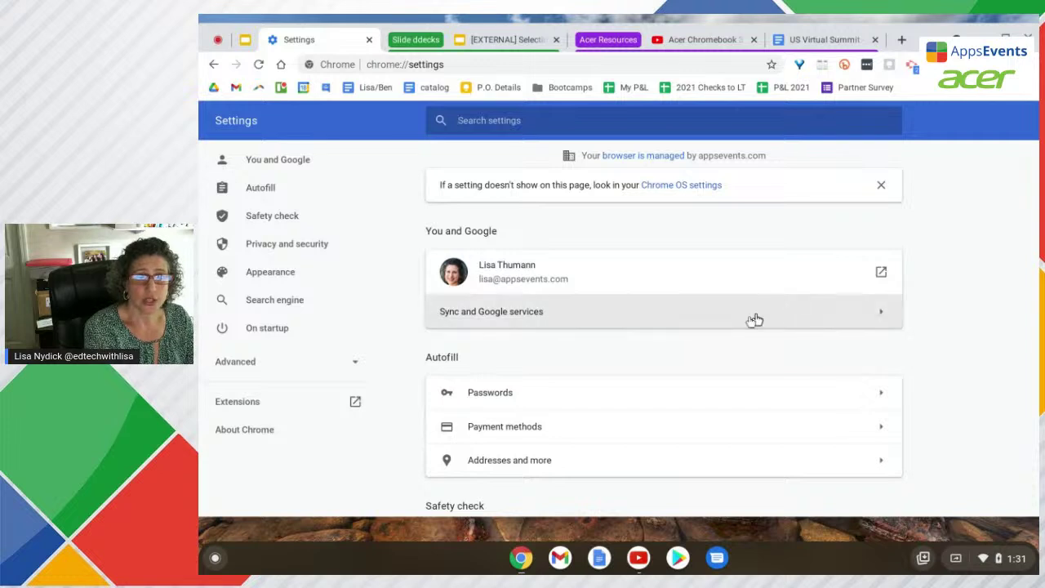
click(531, 119)
text(r)
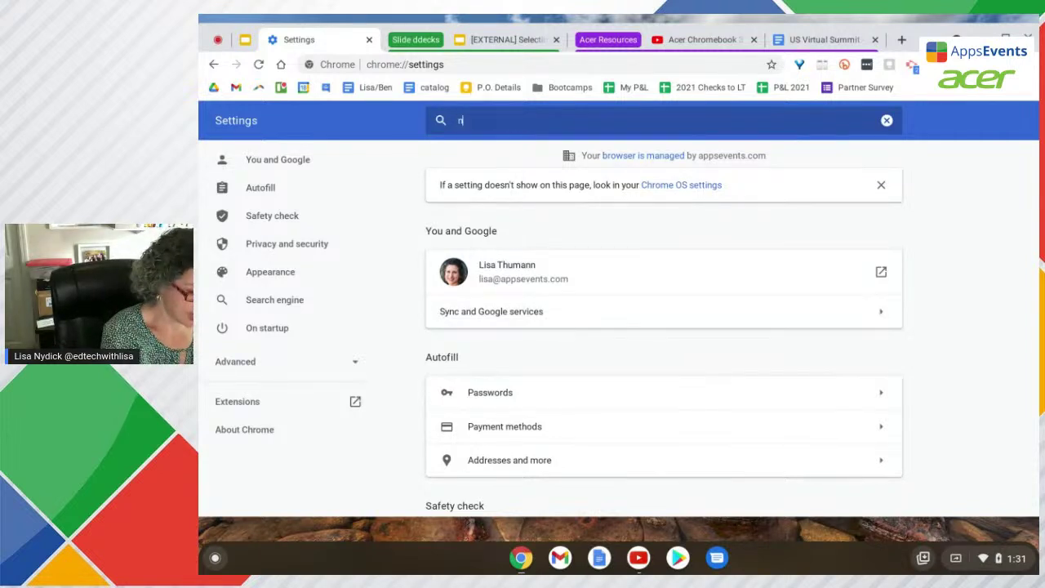
text(by)
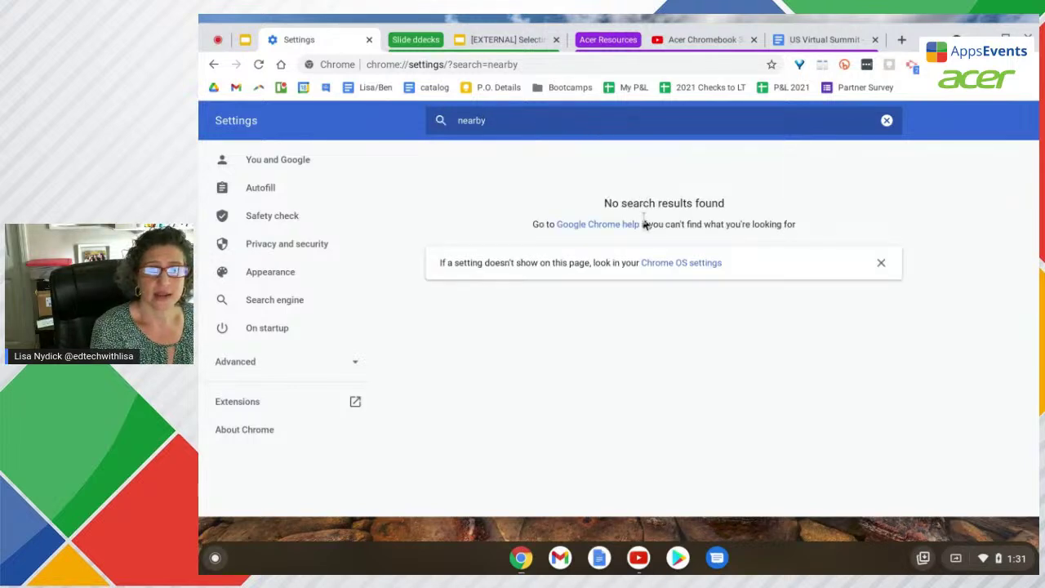
- Switch to the Chrome OS settings, search for "nearby", and open the "Turn on Nearby Share" result
click(675, 265)
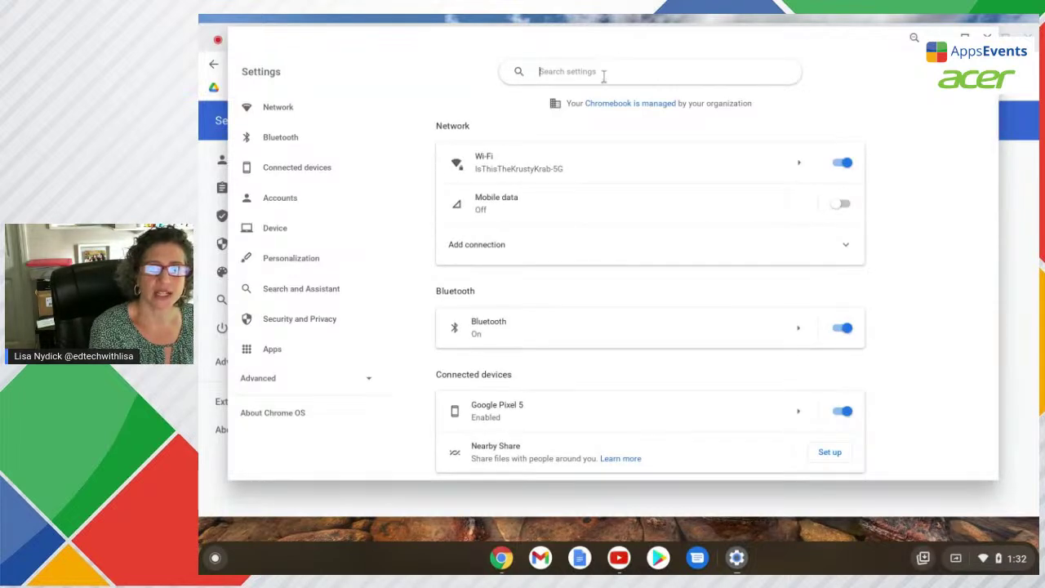
text(nearby)
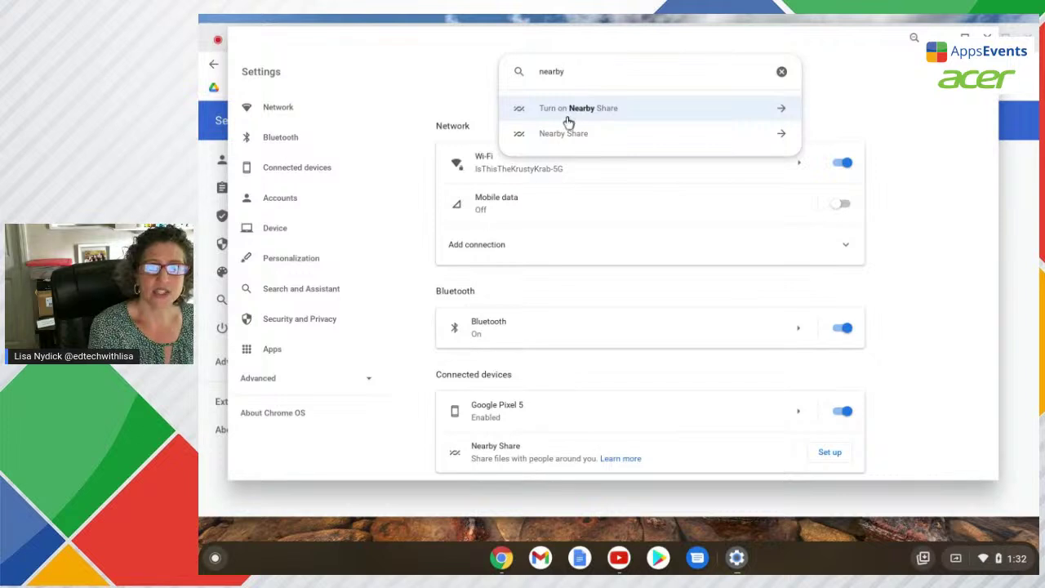
click(570, 115)
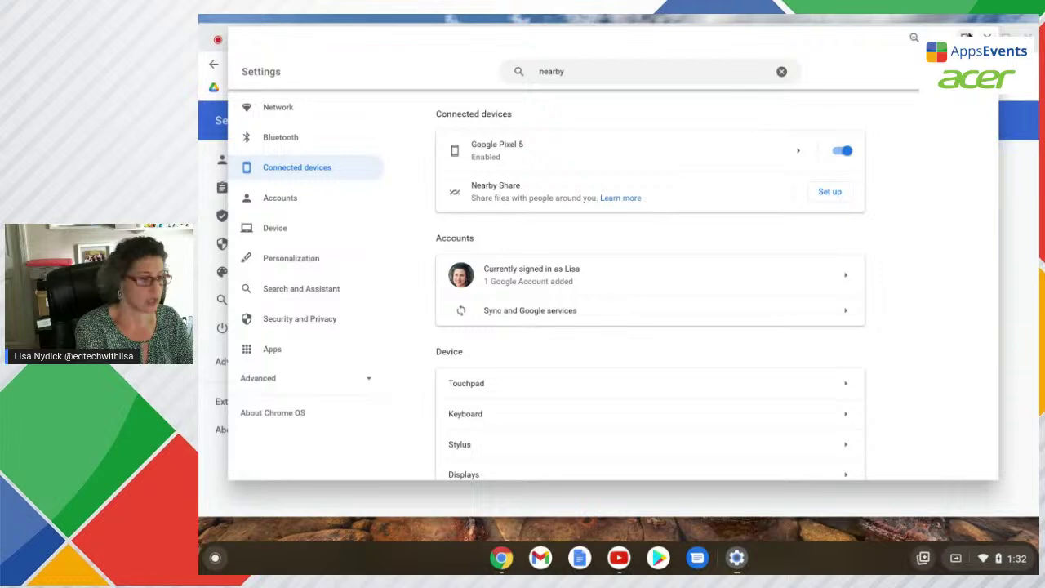
- Close the Chrome OS settings and return to the master slides at slide 30 about new wallpapers and account images
click(987, 36)
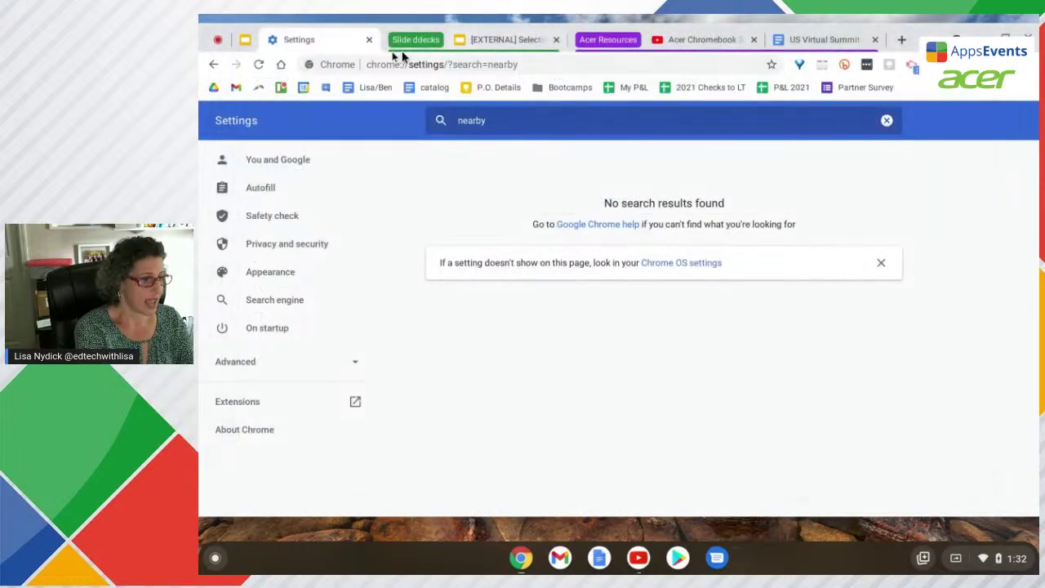
click(245, 39)
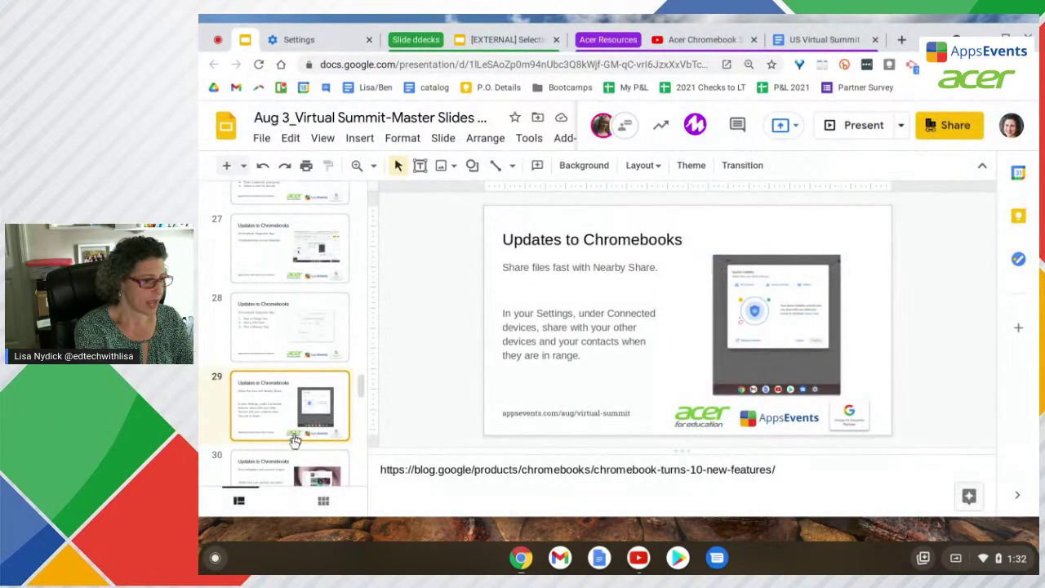
click(286, 472)
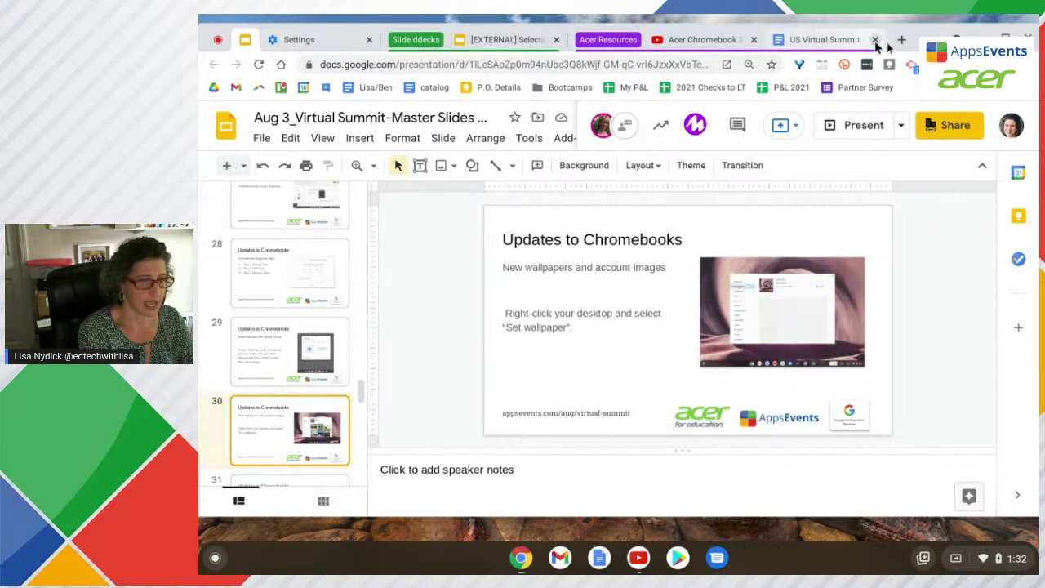
- Minimize the browser window to reveal the desktop and open the wallpaper picker
click(1006, 39)
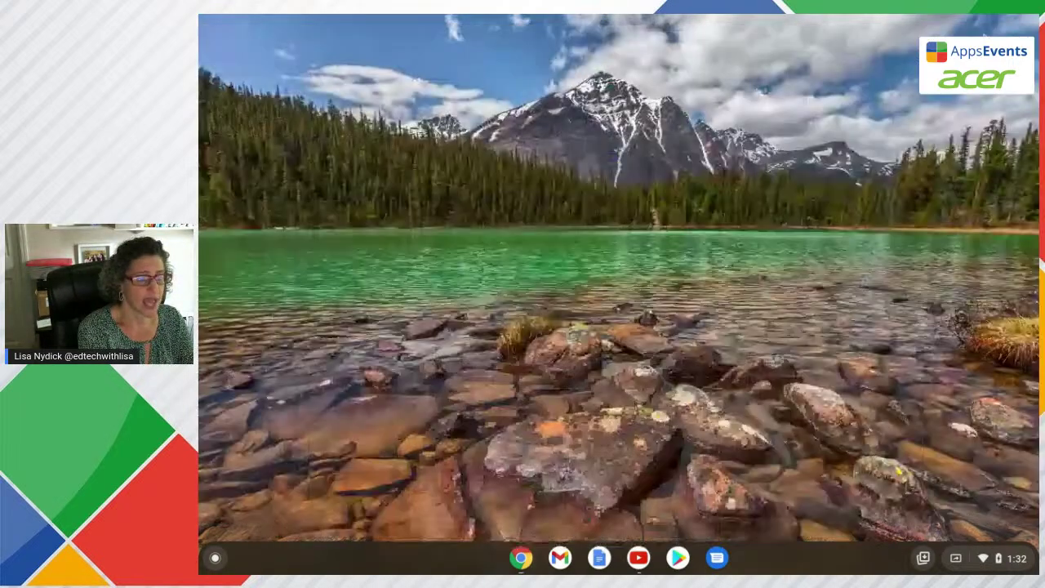
right_click(550, 232)
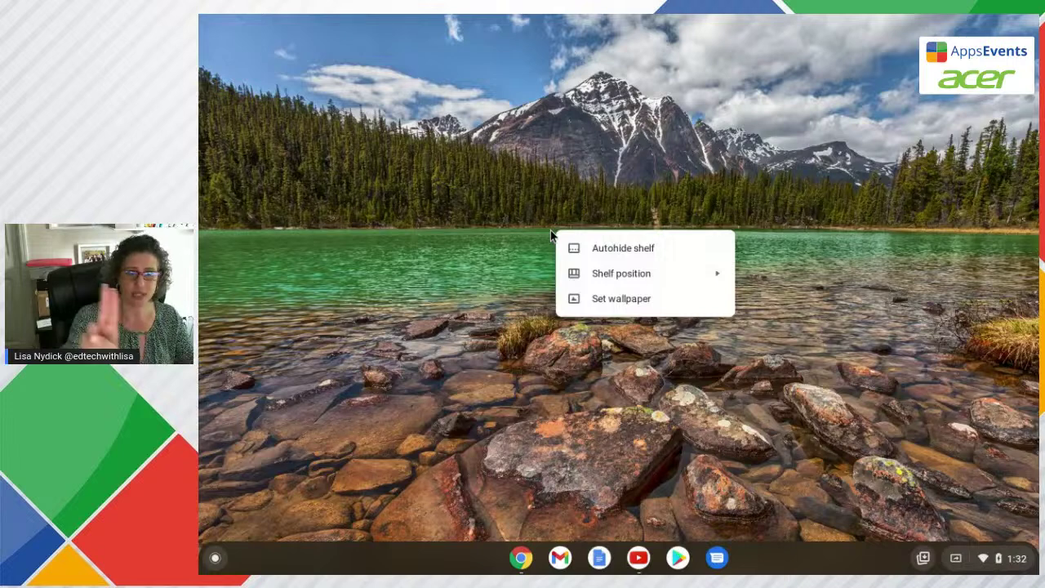
click(594, 299)
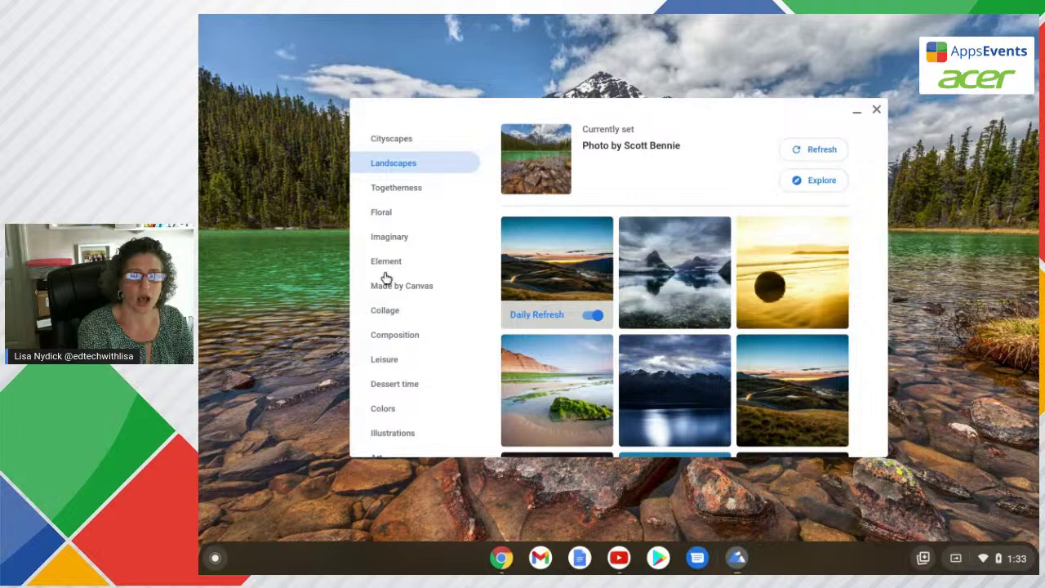
- Try the "All in Bloom" and "Best friends" wallpapers from the Imaginary collection
click(397, 238)
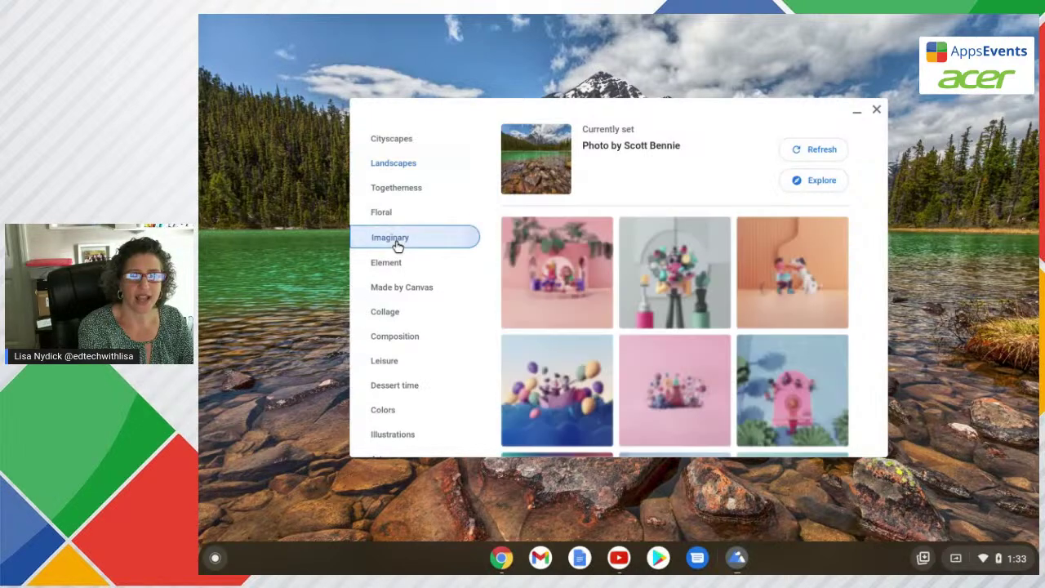
click(662, 302)
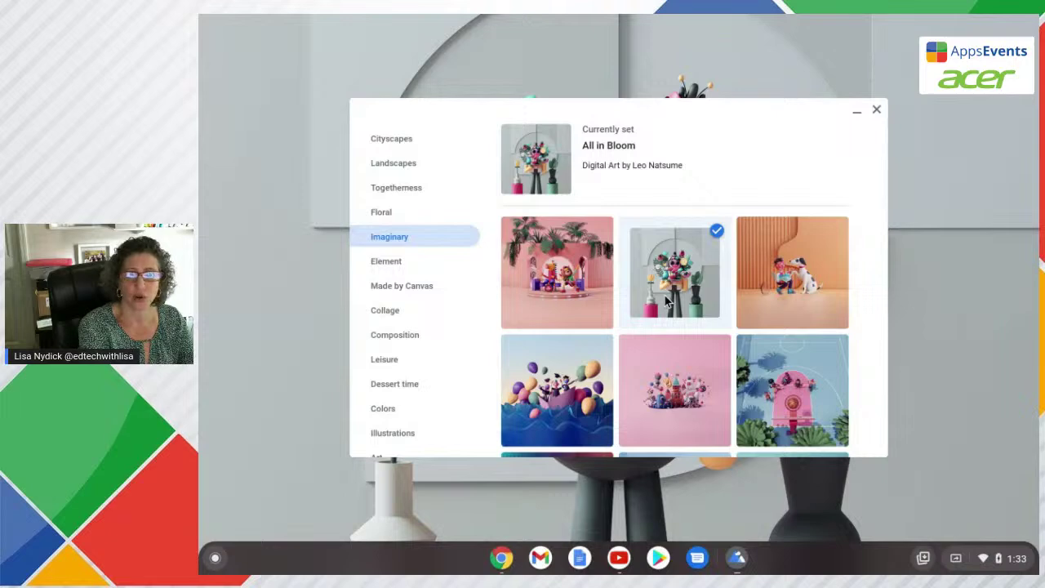
click(778, 301)
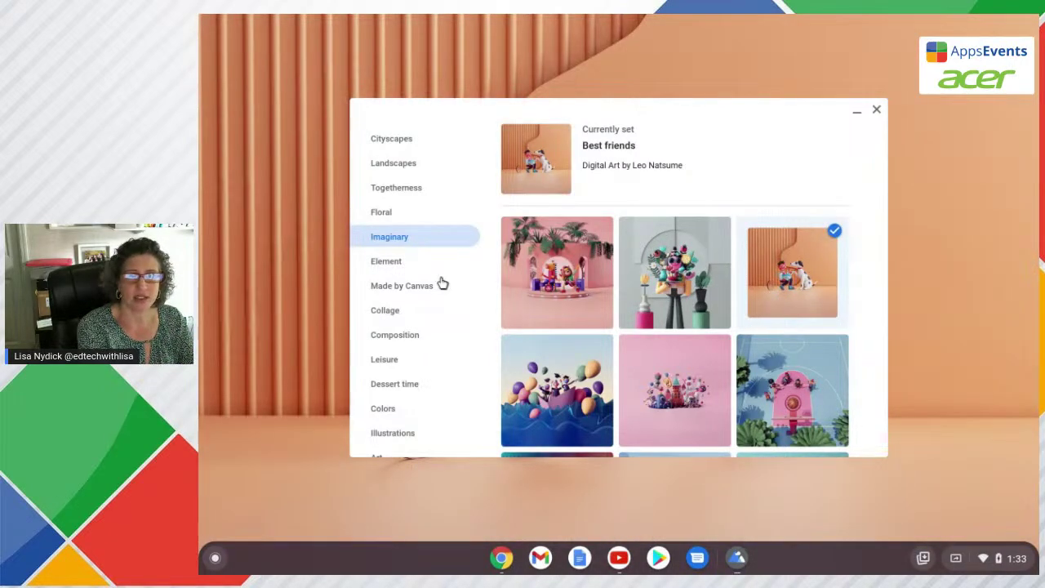
- Turn on Daily Refresh for the Landscapes wallpaper collection and close the wallpaper picker
click(380, 173)
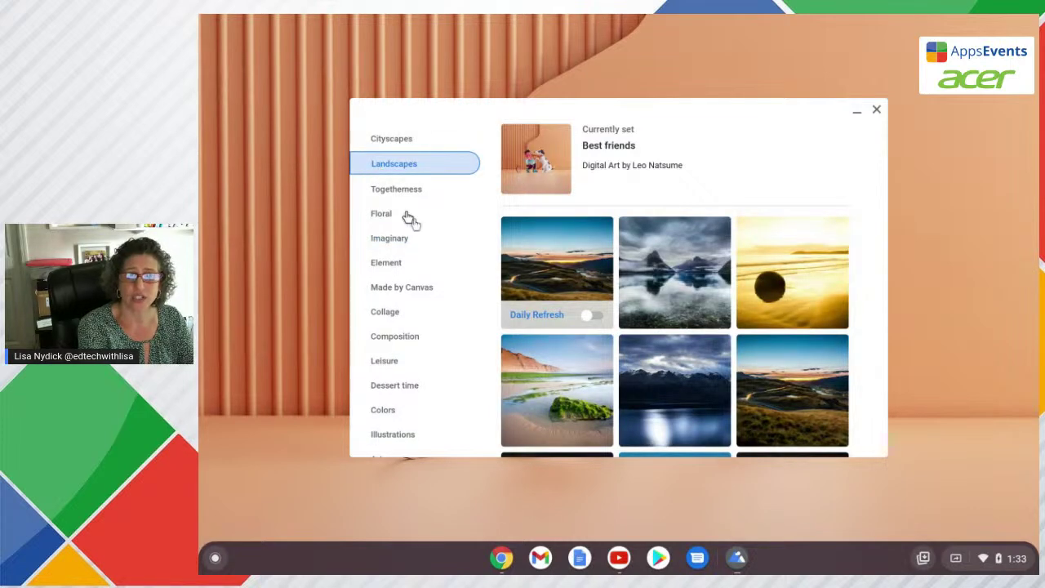
click(592, 317)
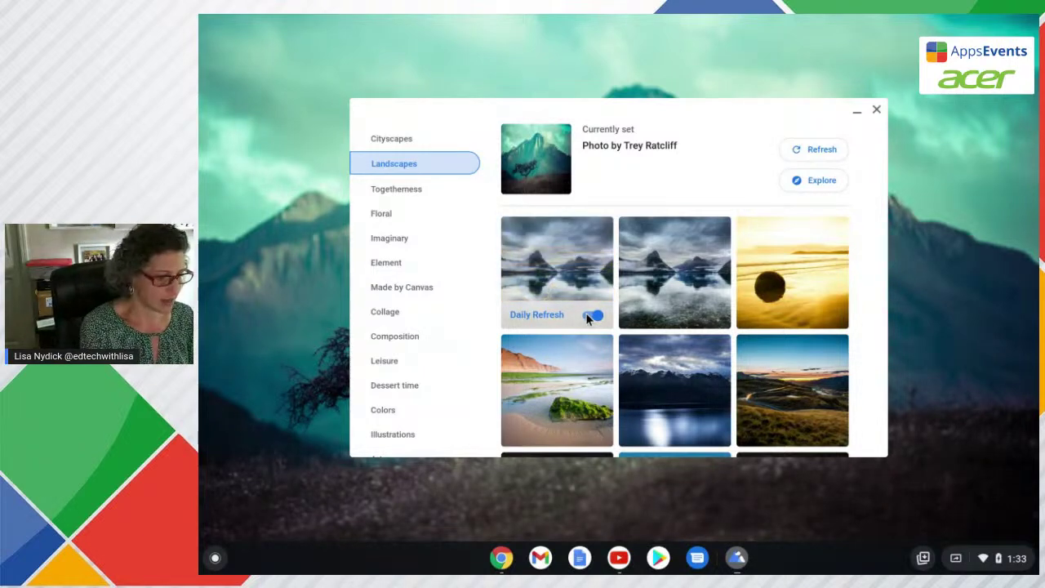
click(876, 109)
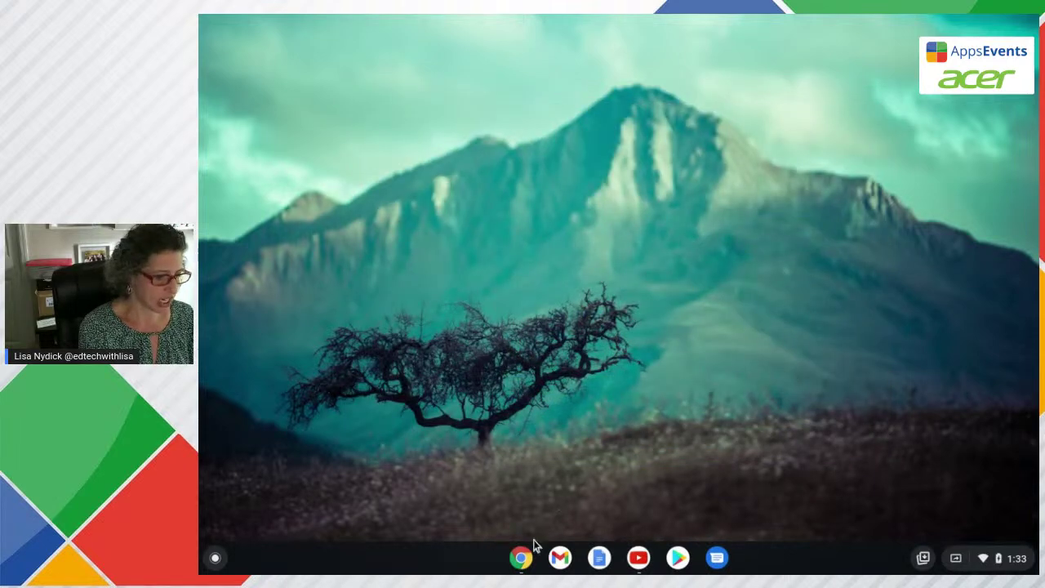